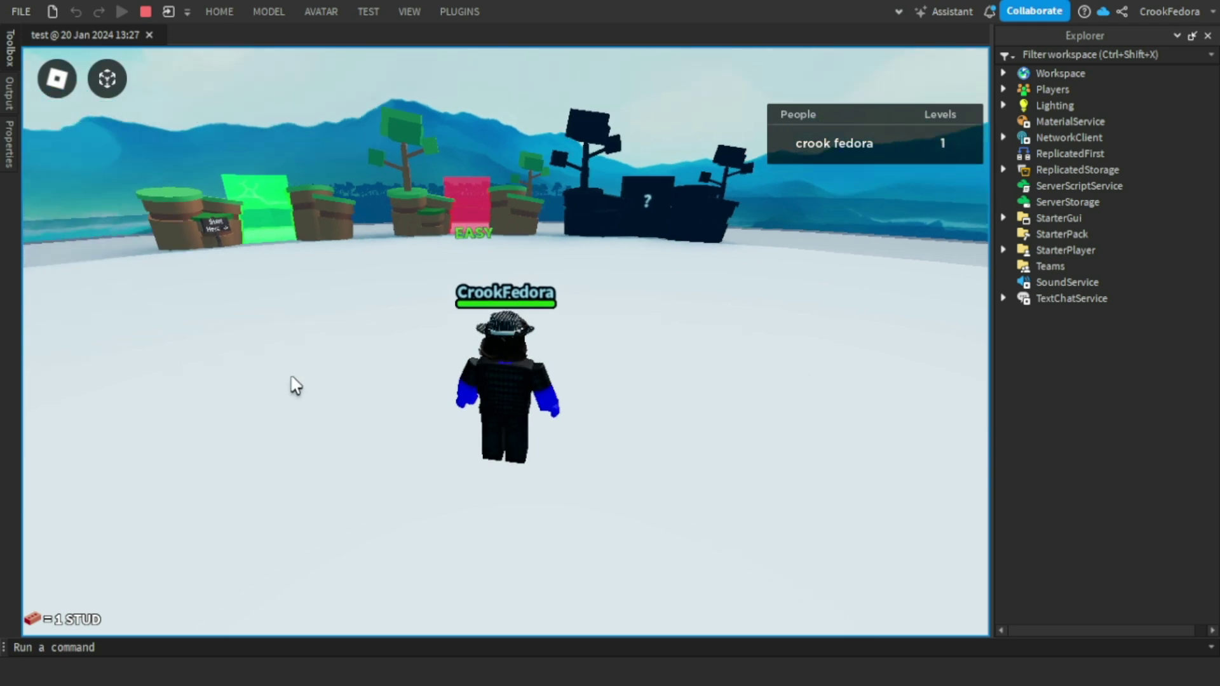
Look at the in-game settings menu and resume the playtest
{"action": "key", "text": "Escape"}
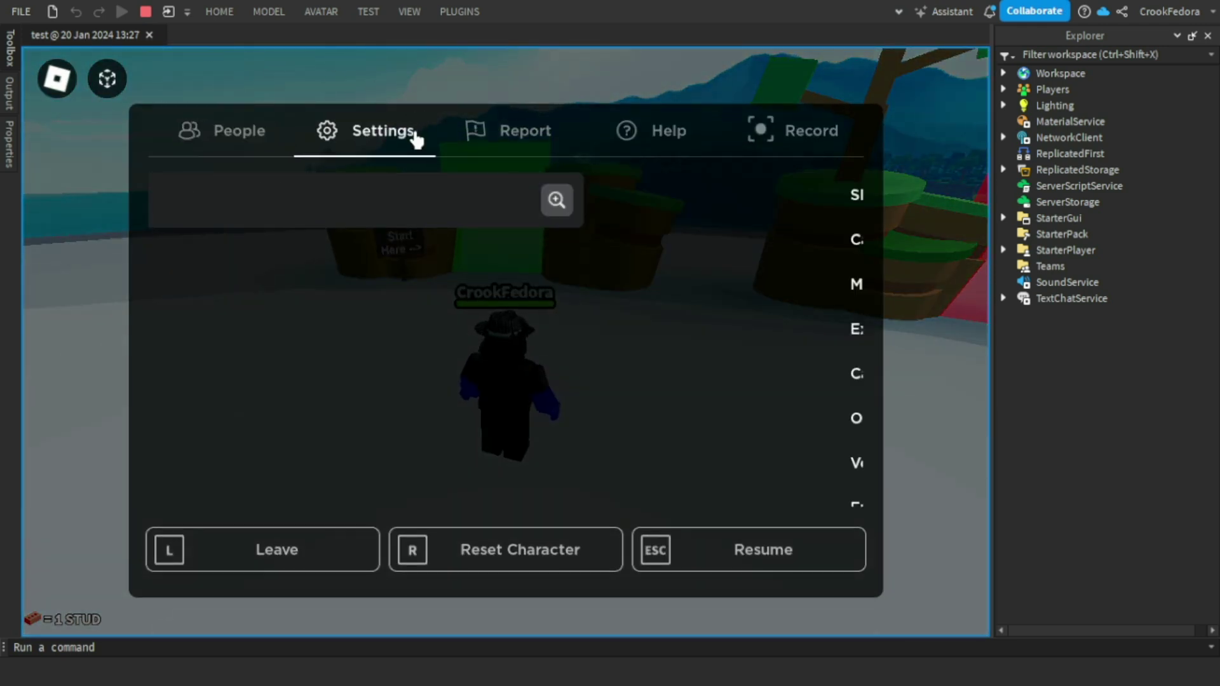
{"action": "left_click", "coordinate": [415, 136]}
{"action": "key", "text": "Escape"}
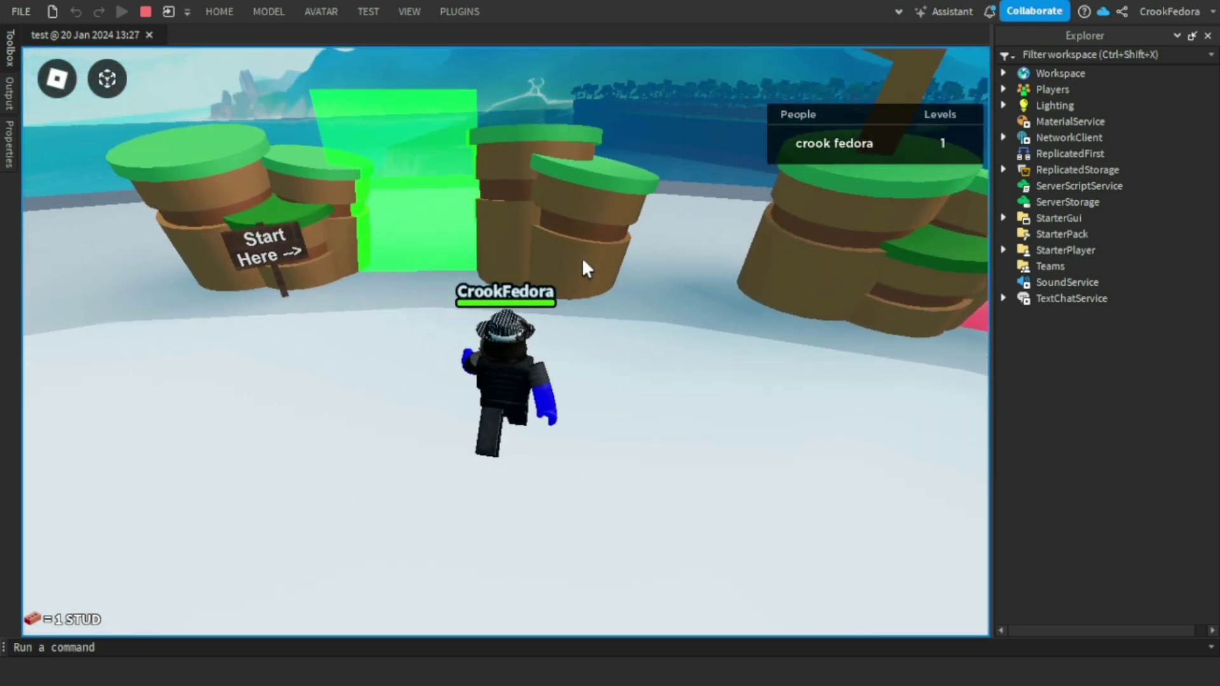
Walk the character through the green portal beside the Start Here sign to enter the obby
{"action": "right_click_drag", "start_coordinate": [665, 223], "coordinate": [664, 221]}
{"action": "key", "text": "a"}
{"action": "scroll", "coordinate": [664, 222], "scroll_direction": "down", "scroll_amount": 1}
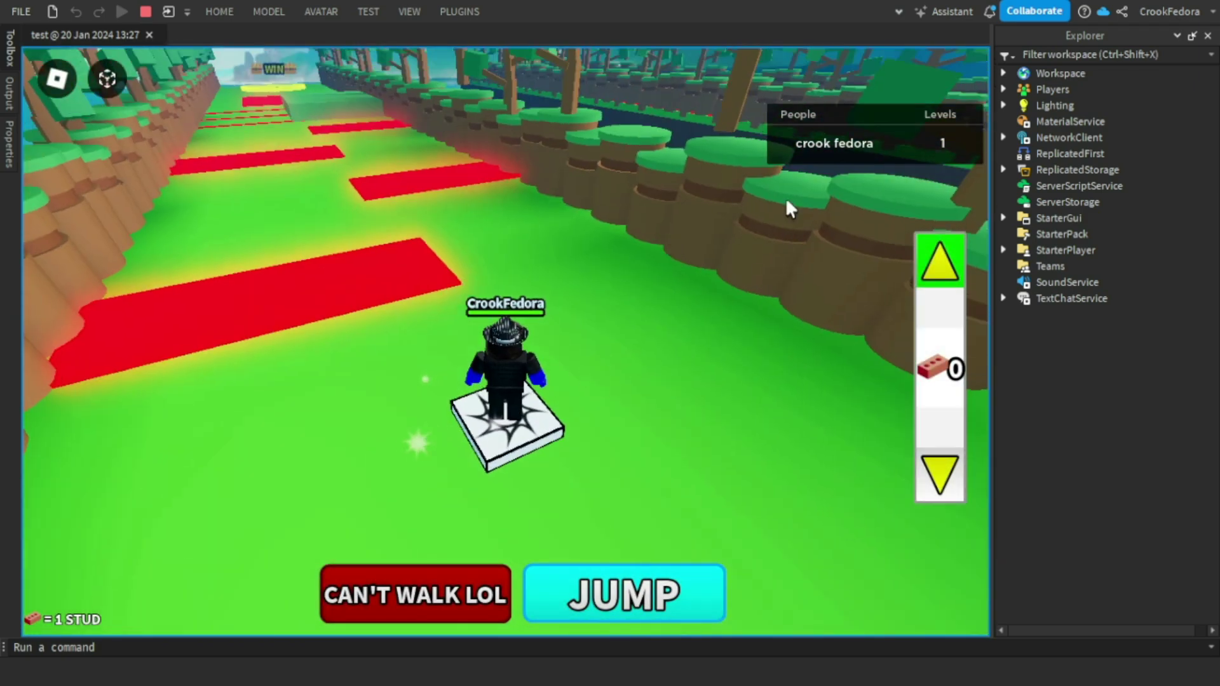
Set the walking distance to 20 studs and walk the character forward along the obby course
{"action": "left_click", "coordinate": [939, 261]}
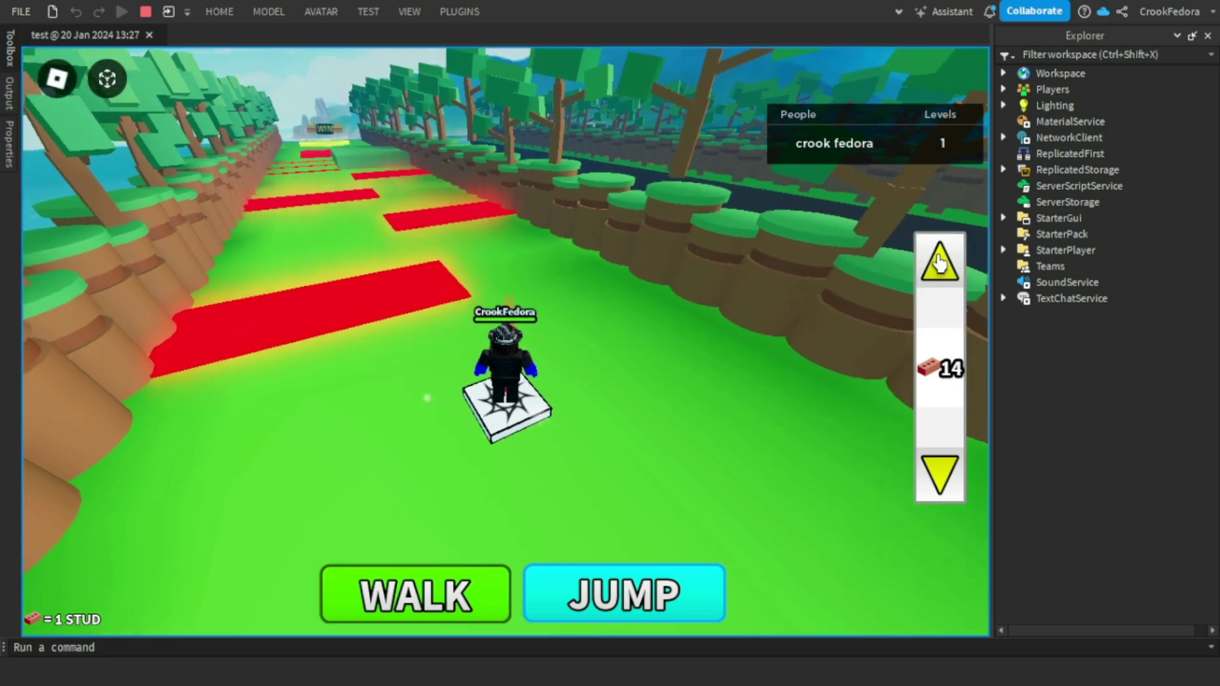
{"action": "key", "text": "shift"}
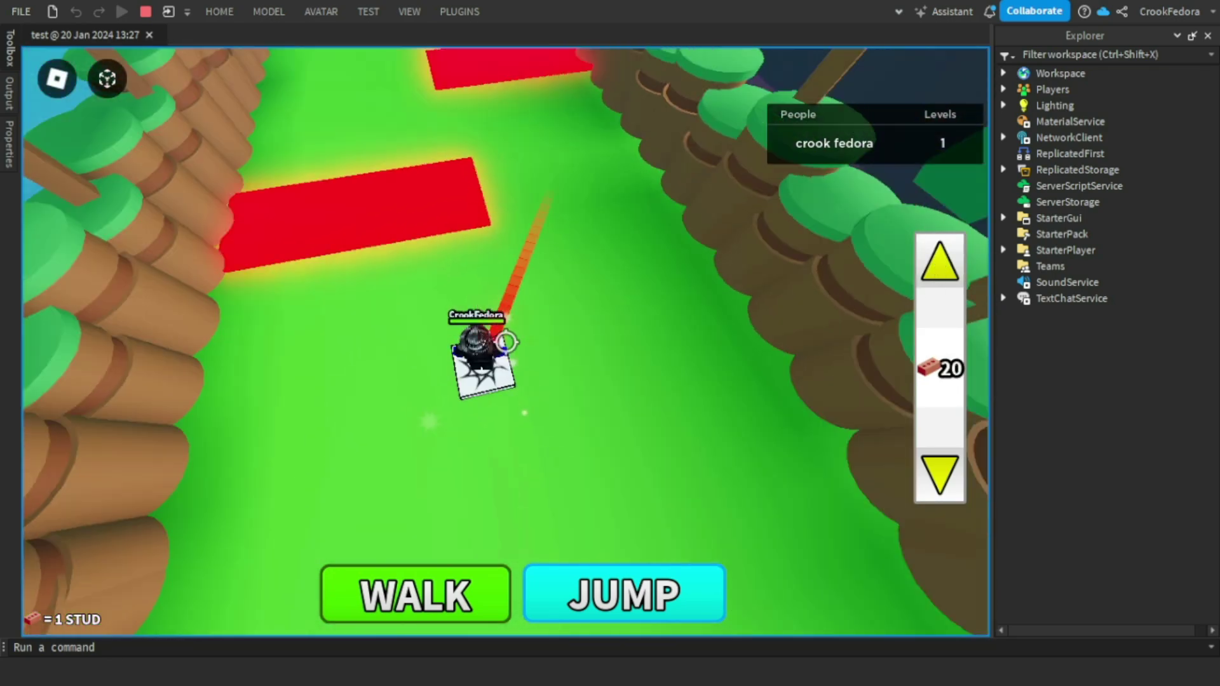
{"action": "scroll", "coordinate": [505, 341], "scroll_direction": "up", "scroll_amount": 5}
{"action": "key", "text": "shift"}
{"action": "scroll", "coordinate": [505, 342], "scroll_direction": "down", "scroll_amount": 1}
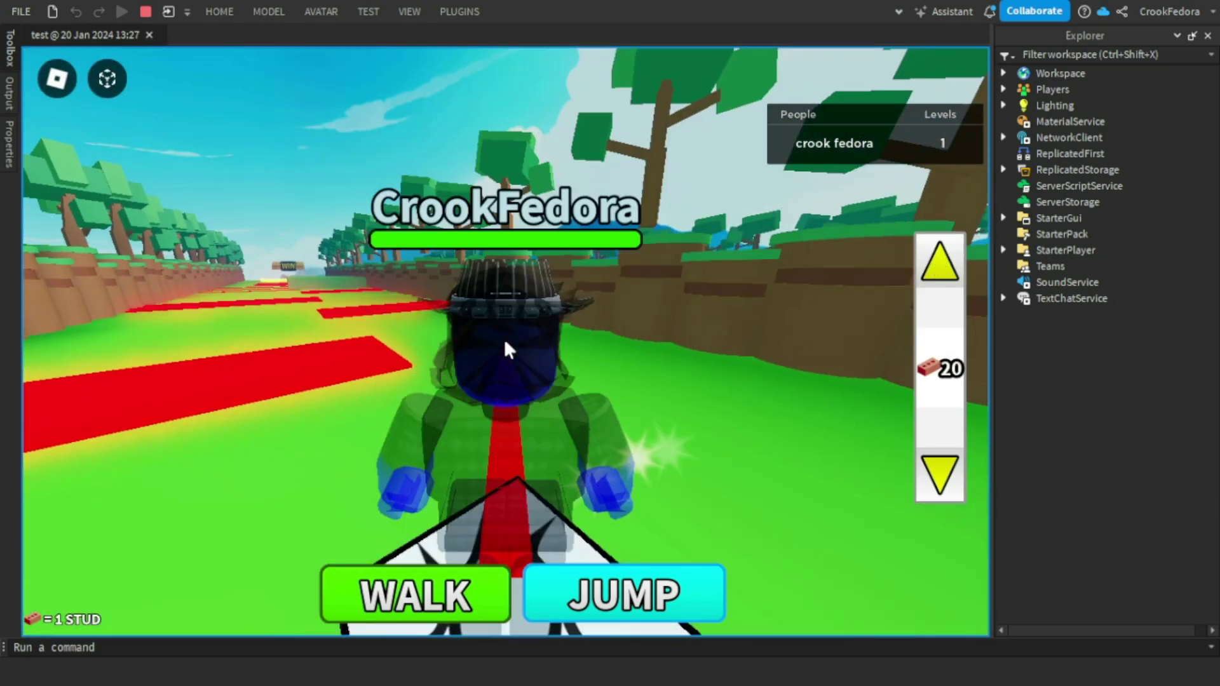
{"action": "left_click", "coordinate": [447, 605]}
{"action": "scroll", "coordinate": [621, 244], "scroll_direction": "down", "scroll_amount": 5}
{"action": "right_click_drag", "start_coordinate": [621, 244], "coordinate": [622, 239]}
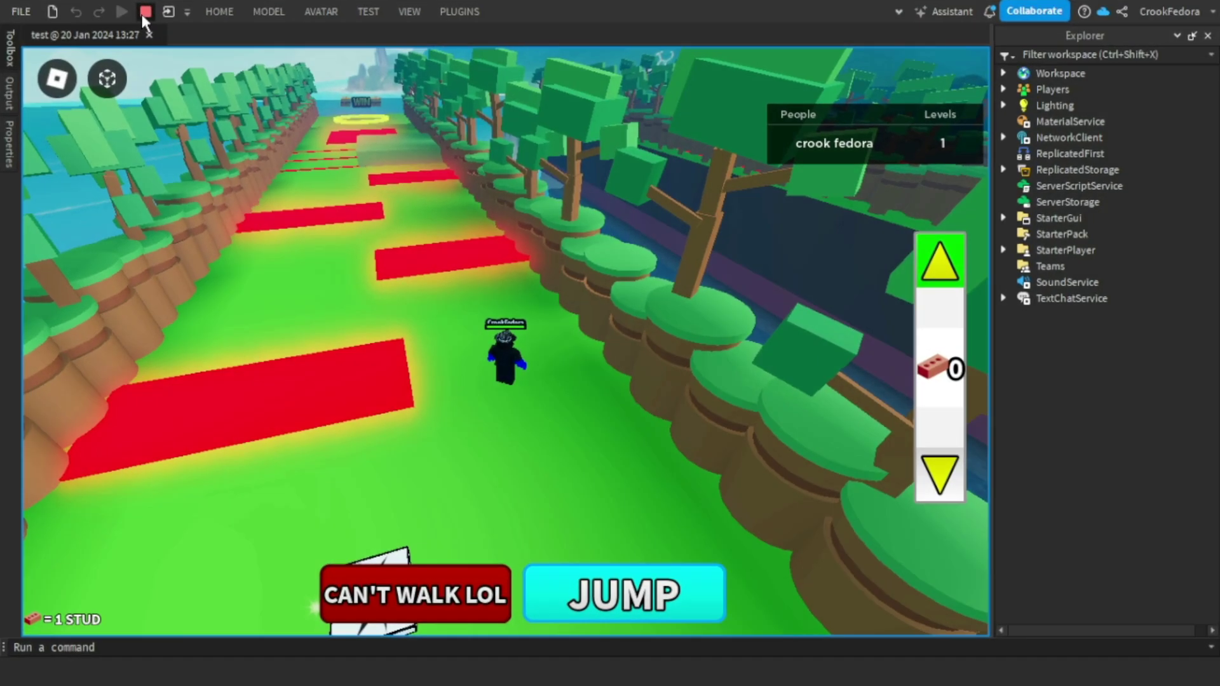
Stop the playtest and look over the obby course with large red kill parts, up to its WIN area
{"action": "left_click", "coordinate": [142, 14]}
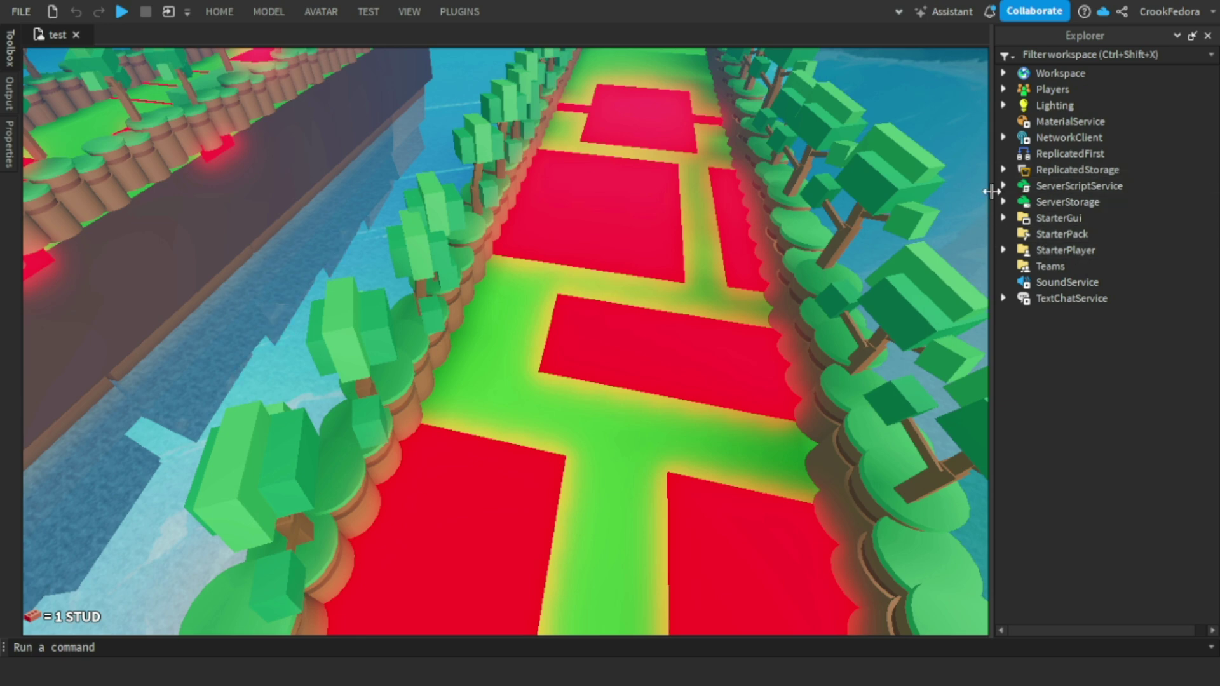
{"action": "right_click_drag", "start_coordinate": [887, 152], "coordinate": [886, 151]}
{"action": "right_click_drag", "start_coordinate": [483, 184], "coordinate": [483, 185]}
{"action": "scroll", "coordinate": [482, 184], "scroll_direction": "up", "scroll_amount": 2}
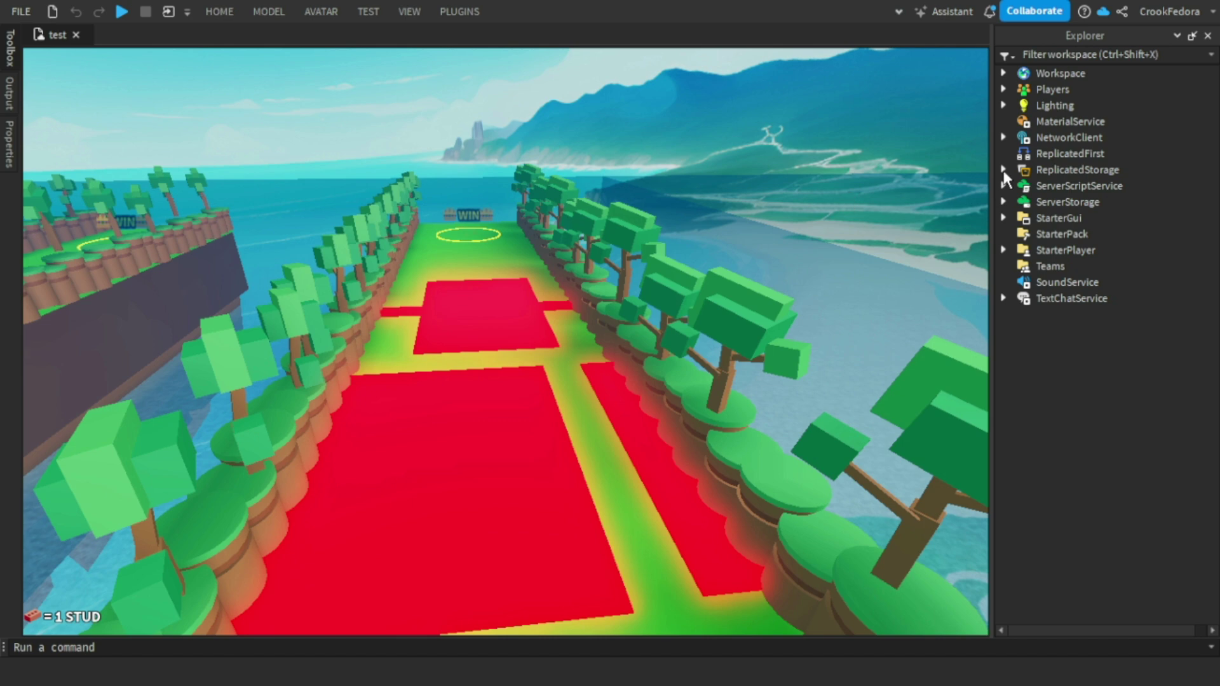
{"action": "left_click", "coordinate": [1004, 217]}
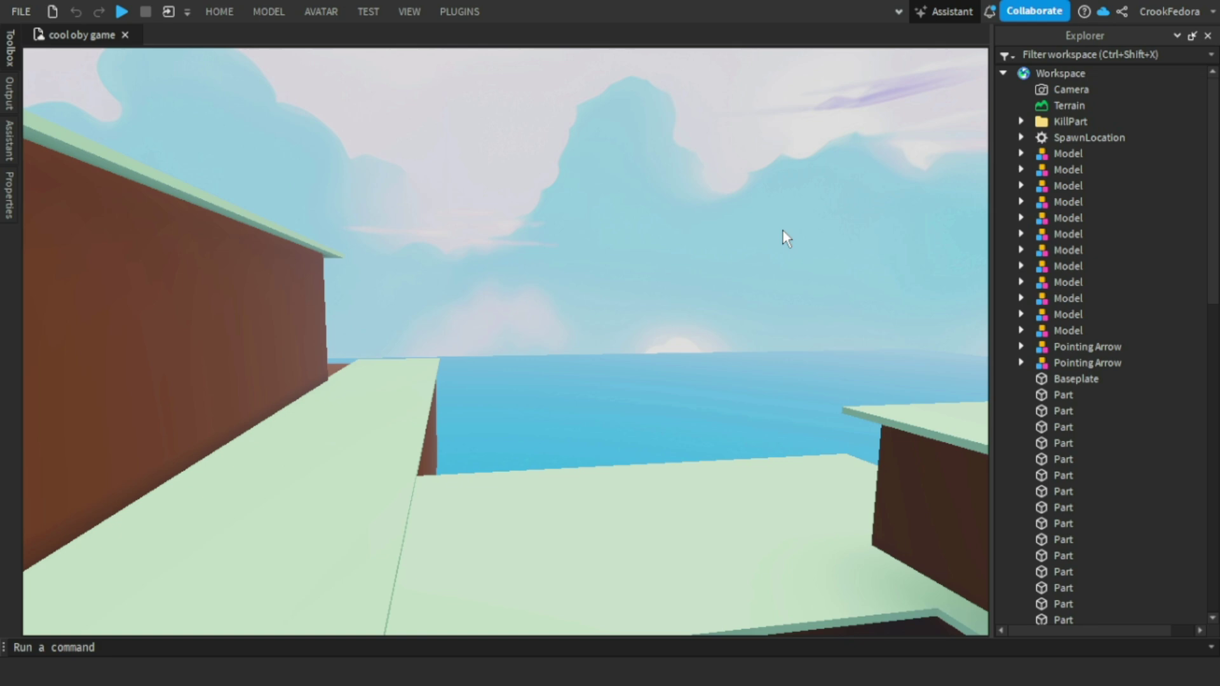
Examine the cool oby game map around the spawn location and its row of red kill bars
{"action": "right_click_drag", "start_coordinate": [783, 231], "coordinate": [773, 223]}
{"action": "right_click_drag", "start_coordinate": [516, 222], "coordinate": [399, 263]}
{"action": "key", "text": "w"}
{"action": "key", "text": "a"}
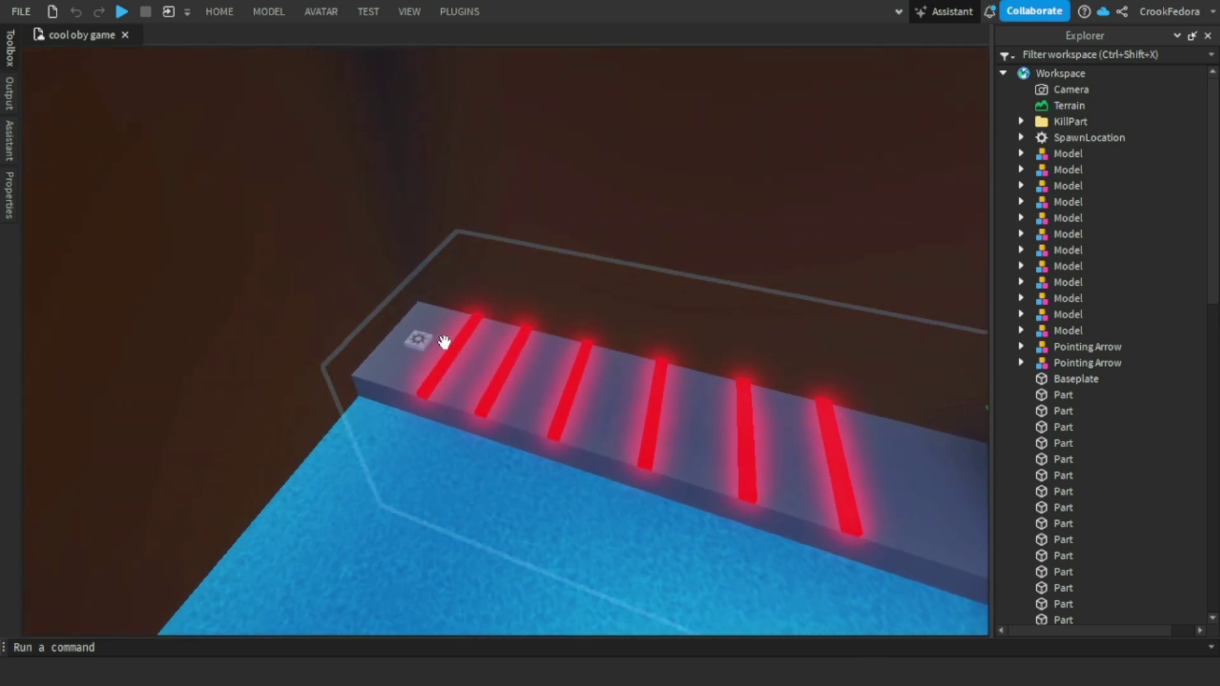
{"action": "right_click_drag", "start_coordinate": [444, 342], "coordinate": [406, 397]}
{"action": "key", "text": "w"}
{"action": "key", "text": "s"}
{"action": "right_click_drag", "start_coordinate": [504, 357], "coordinate": [498, 357]}
{"action": "key", "text": "w"}
{"action": "key", "text": "w"}
{"action": "key", "text": "w"}
{"action": "key", "text": "e"}
{"action": "right_click_drag", "start_coordinate": [541, 223], "coordinate": [541, 227]}
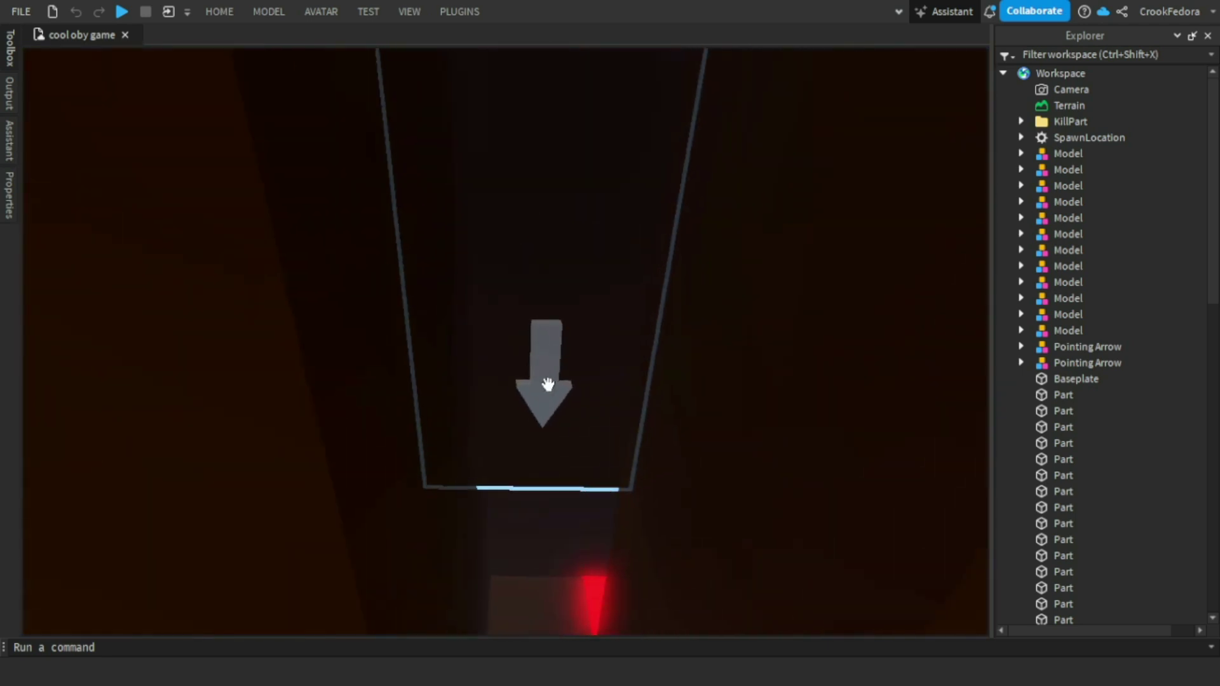
Examine the dark corridor section, following the arrows past the boulder to the glowing white block
{"action": "key", "text": "w"}
{"action": "right_click_drag", "start_coordinate": [556, 327], "coordinate": [558, 324]}
{"action": "key", "text": "w"}
{"action": "right_click_drag", "start_coordinate": [509, 376], "coordinate": [509, 375]}
{"action": "key", "text": "w"}
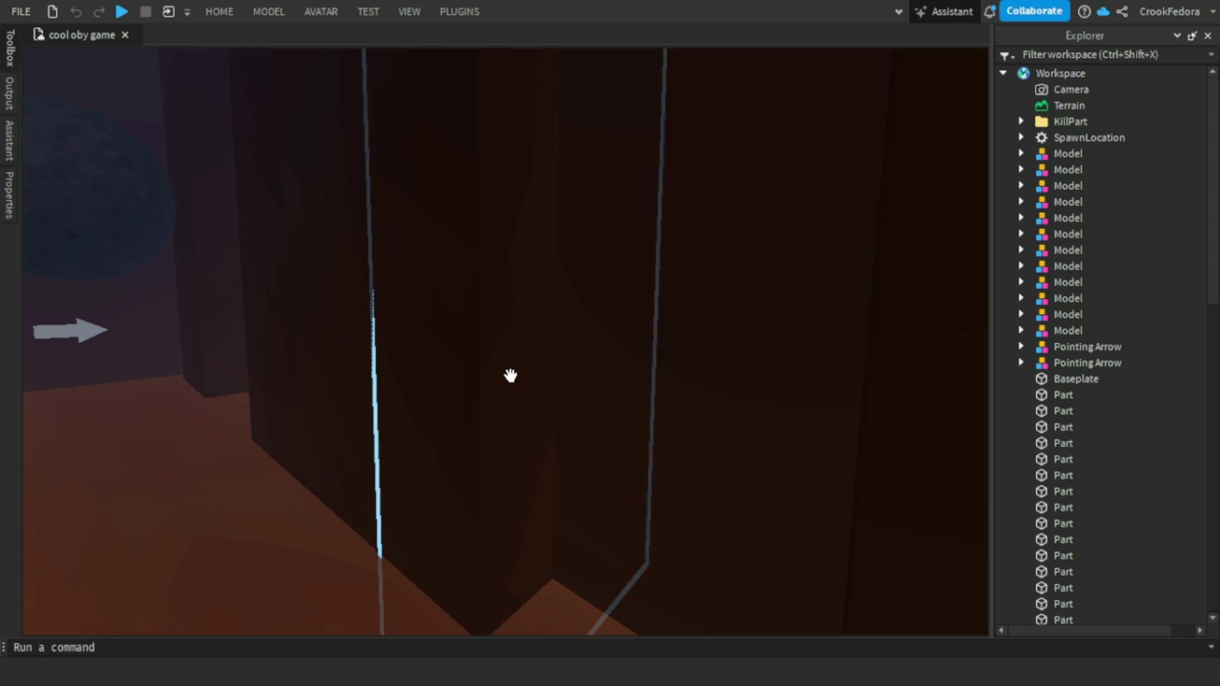
{"action": "right_click_drag", "start_coordinate": [508, 375], "coordinate": [510, 375]}
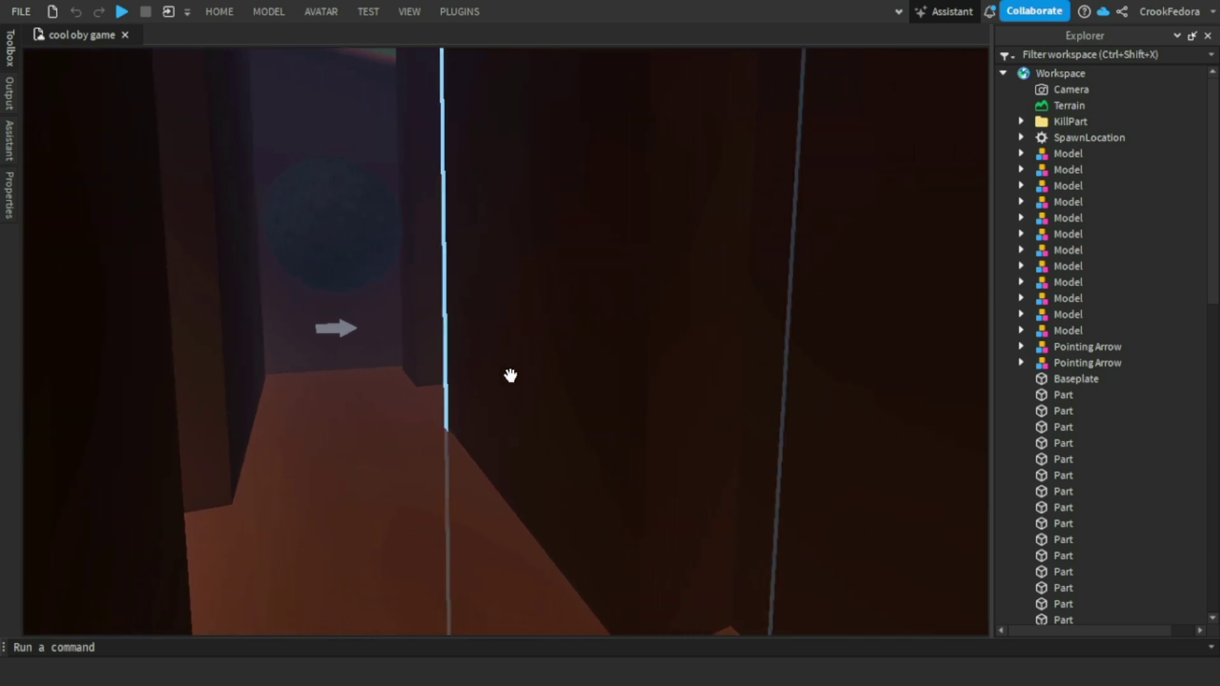
{"action": "right_click_drag", "start_coordinate": [488, 302], "coordinate": [656, 295]}
{"action": "key", "text": "w"}
{"action": "key", "text": "s"}
{"action": "right_click_drag", "start_coordinate": [598, 354], "coordinate": [597, 355]}
{"action": "key", "text": "s"}
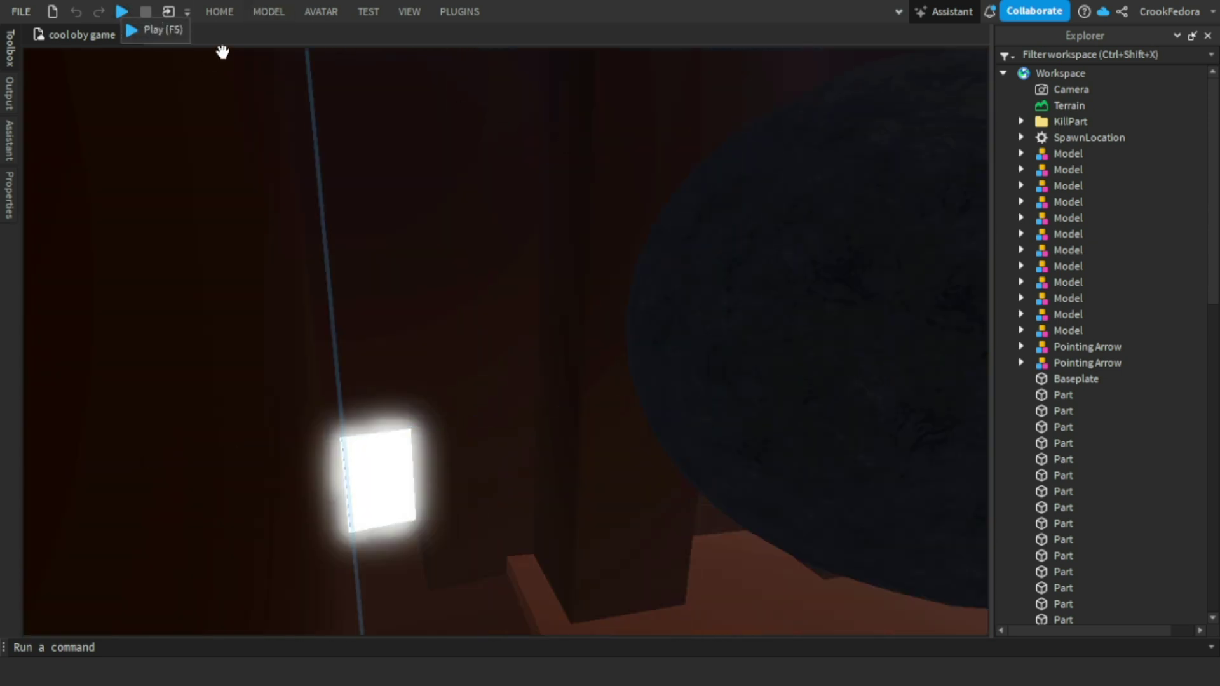
Start a playtest of cool oby game and jump the character over the red kill bars after the spawn
{"action": "left_click", "coordinate": [219, 11]}
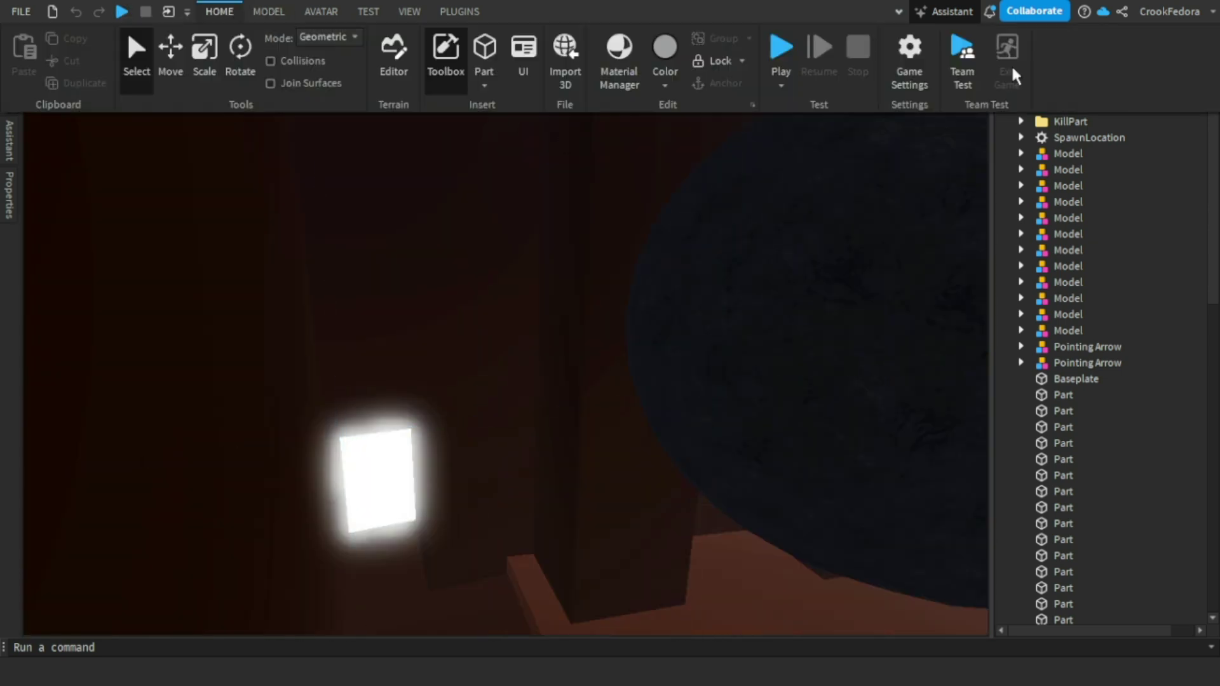
{"action": "left_click", "coordinate": [790, 55]}
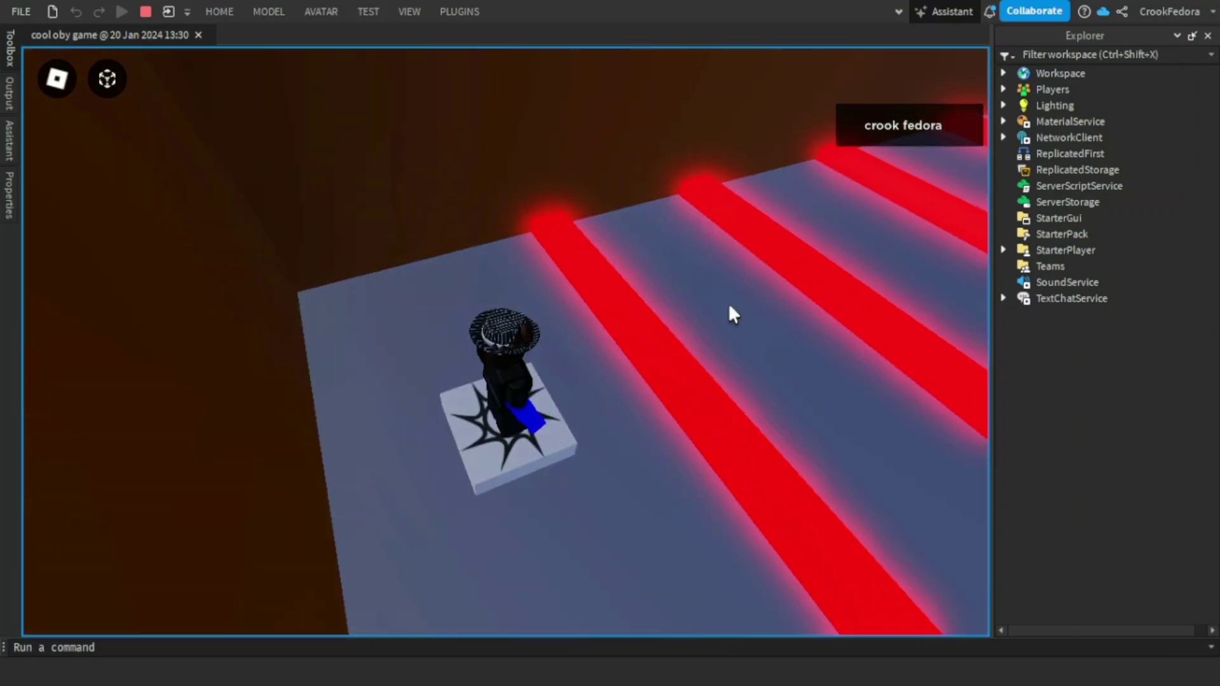
{"action": "key", "text": "d"}
{"action": "right_click_drag", "start_coordinate": [728, 302], "coordinate": [663, 268]}
{"action": "key", "text": "w"}
{"action": "key", "text": "s"}
{"action": "key", "text": "w"}
{"action": "key", "text": "d"}
{"action": "key", "text": "a"}
{"action": "key", "text": "w"}
{"action": "key", "text": "d"}
{"action": "key", "text": "space"}
{"action": "key", "text": "d"}
{"action": "key", "text": "space"}
{"action": "key", "text": "d"}
{"action": "key", "text": "space"}
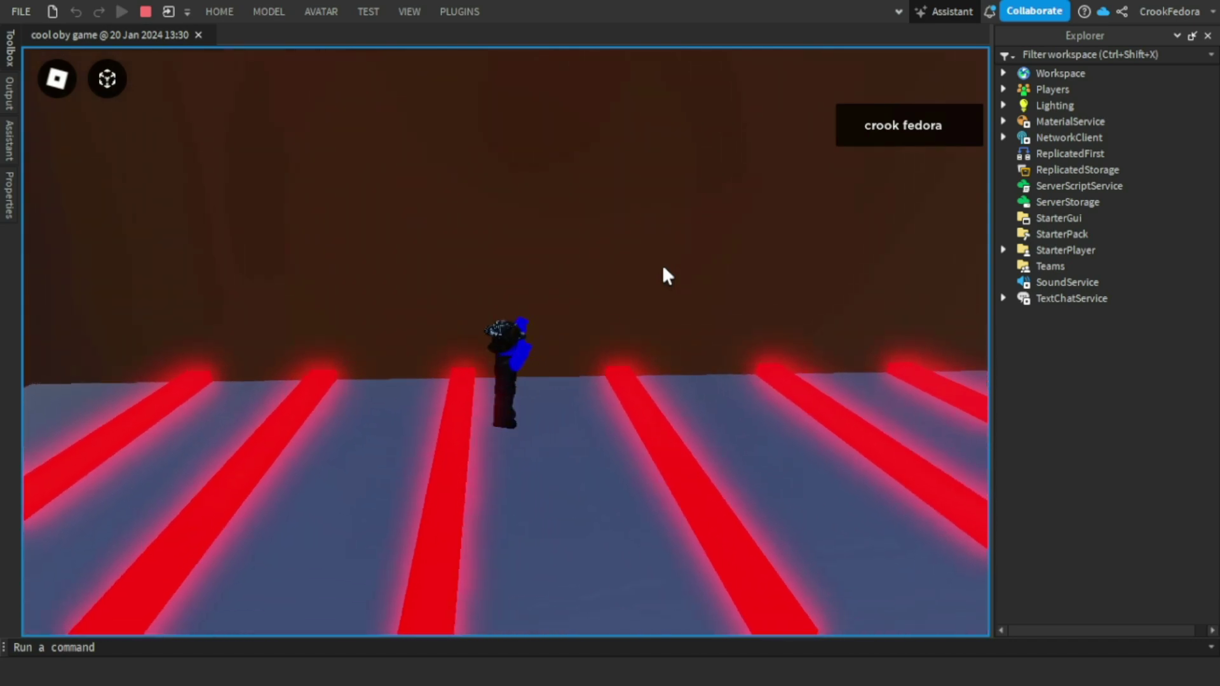
{"action": "right_click_drag", "start_coordinate": [662, 268], "coordinate": [663, 267]}
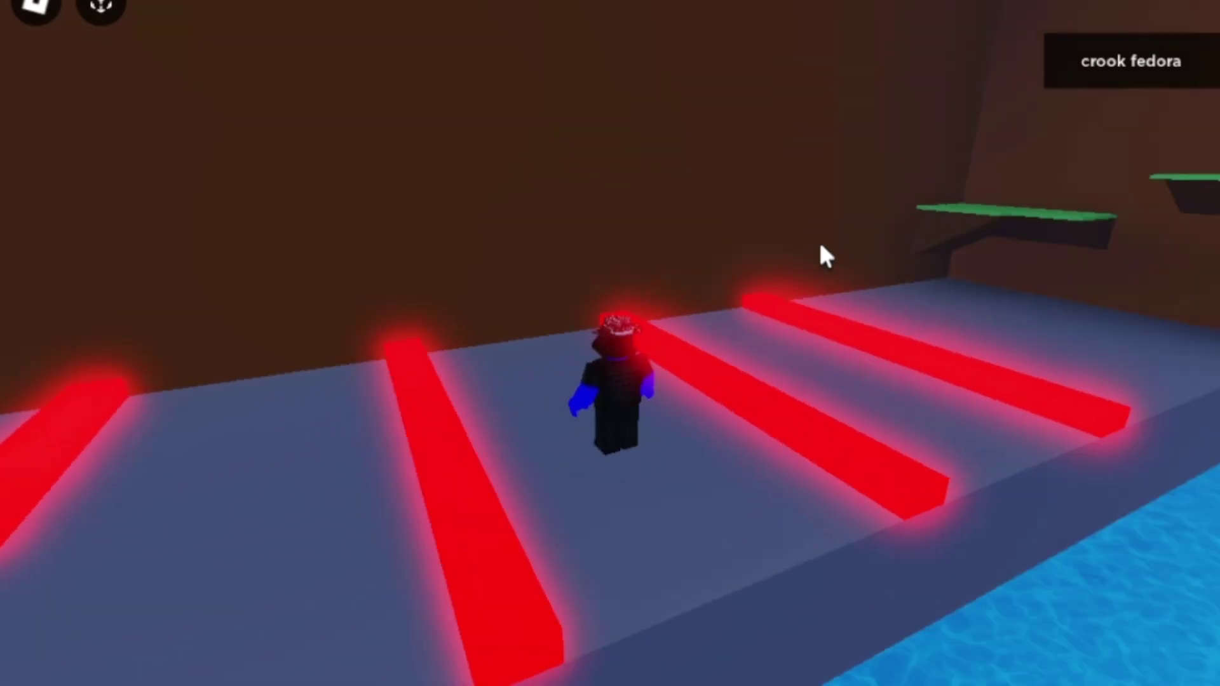
{"action": "right_click_drag", "start_coordinate": [821, 247], "coordinate": [821, 246]}
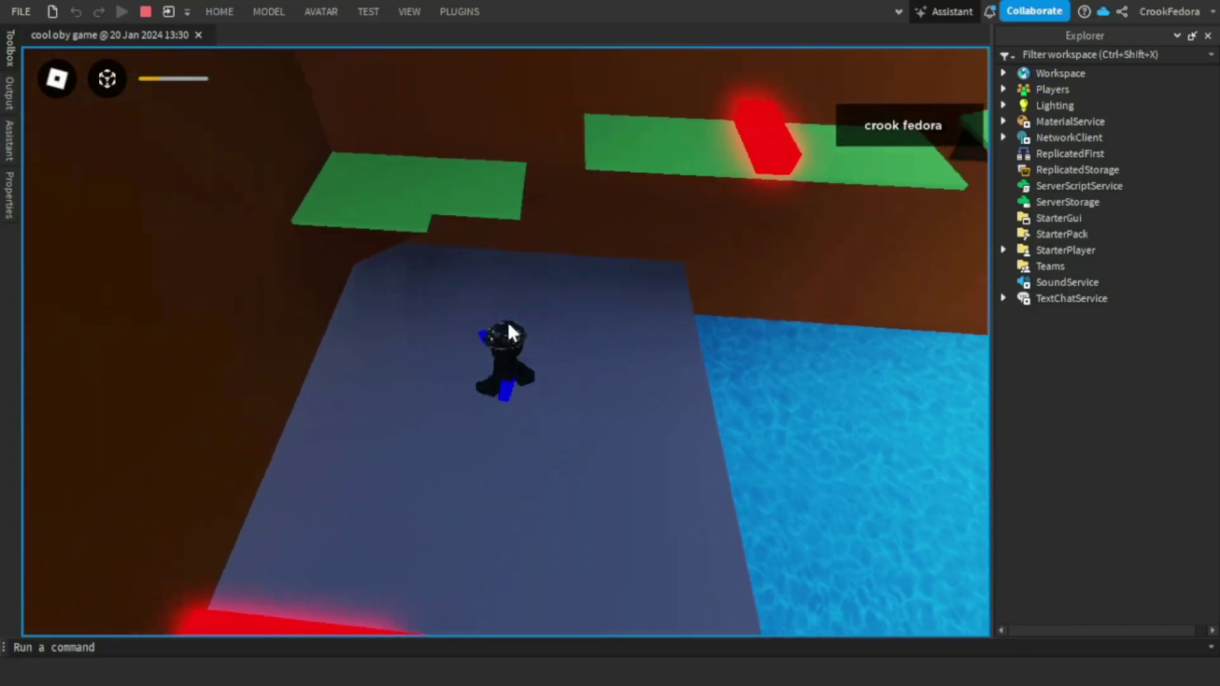
Jump the character across the green wall platforms, avoiding their red kill bars, to the platform beside the ladder
{"action": "right_click_drag", "start_coordinate": [508, 321], "coordinate": [508, 322]}
{"action": "key", "text": "d"}
{"action": "right_click_drag", "start_coordinate": [703, 343], "coordinate": [702, 343]}
{"action": "key", "text": "shift"}
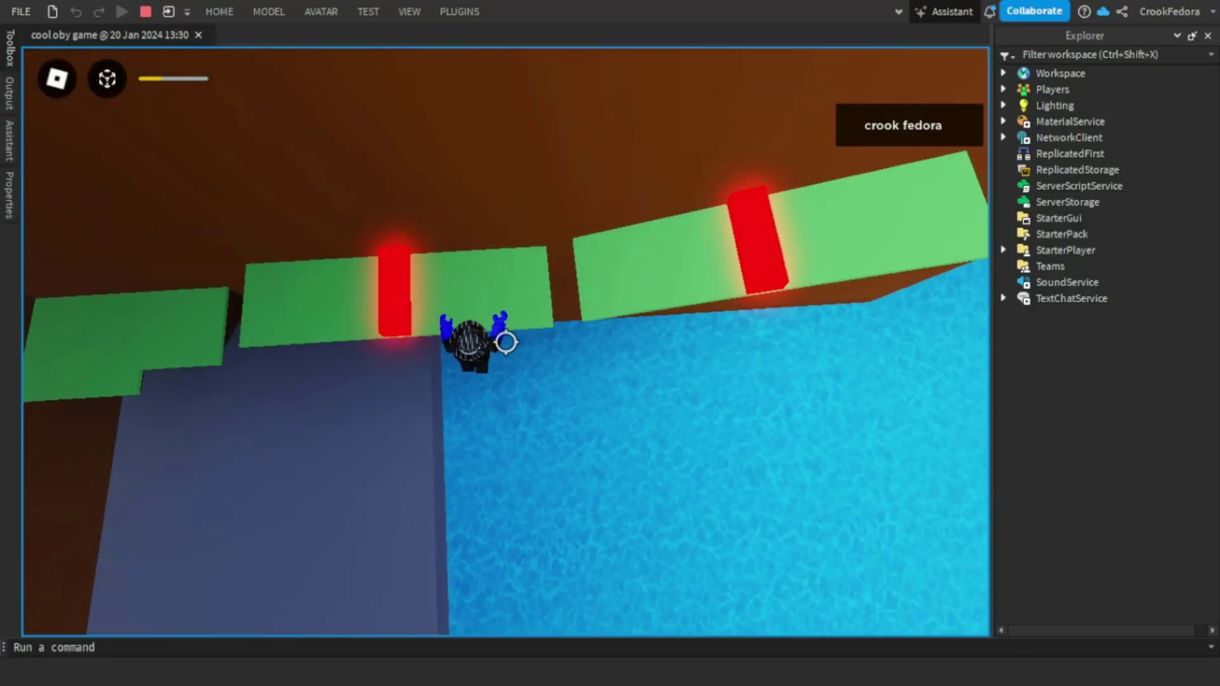
{"action": "key", "text": "w"}
{"action": "key", "text": "shift"}
{"action": "right_click_drag", "start_coordinate": [525, 319], "coordinate": [525, 319]}
{"action": "key", "text": "space"}
{"action": "key", "text": "w"}
{"action": "key", "text": "space"}
{"action": "key", "text": "shift"}
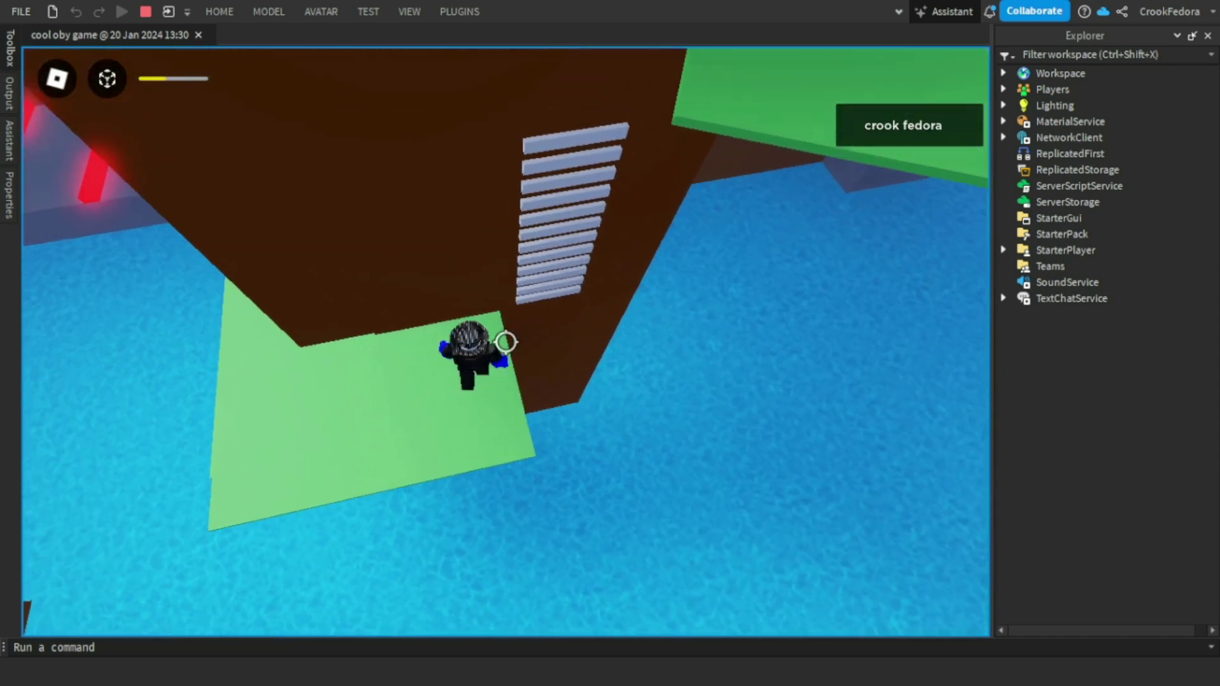
Get the character up the ladder to the start of the red checkerboard path
{"action": "key", "text": "shift"}
{"action": "key", "text": "w"}
{"action": "right_click_drag", "start_coordinate": [505, 339], "coordinate": [505, 341]}
{"action": "key", "text": "space"}
{"action": "key", "text": "space"}
{"action": "key", "text": "w"}
{"action": "key", "text": "space"}
{"action": "key", "text": "space"}
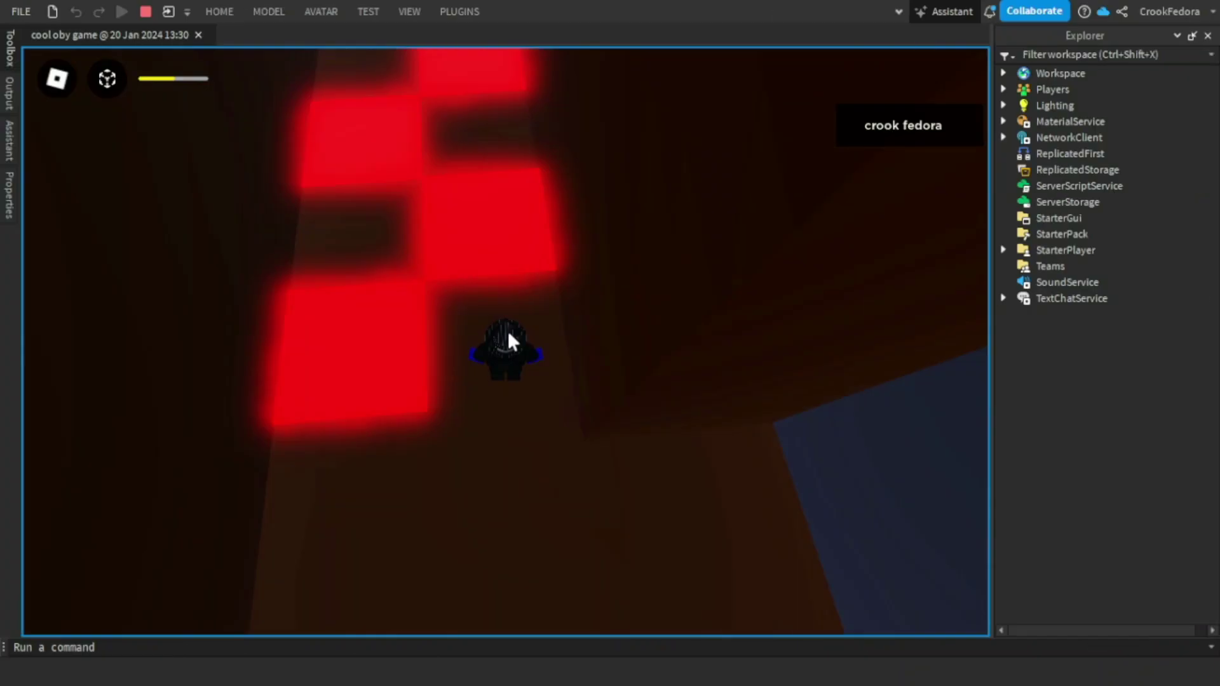
Cross the checkerboard path with the character by jumping between the gaps in the red kill tiles
{"action": "right_click_drag", "start_coordinate": [550, 239], "coordinate": [549, 241]}
{"action": "key", "text": "w"}
{"action": "key", "text": "w"}
{"action": "key", "text": "d"}
{"action": "key", "text": "space"}
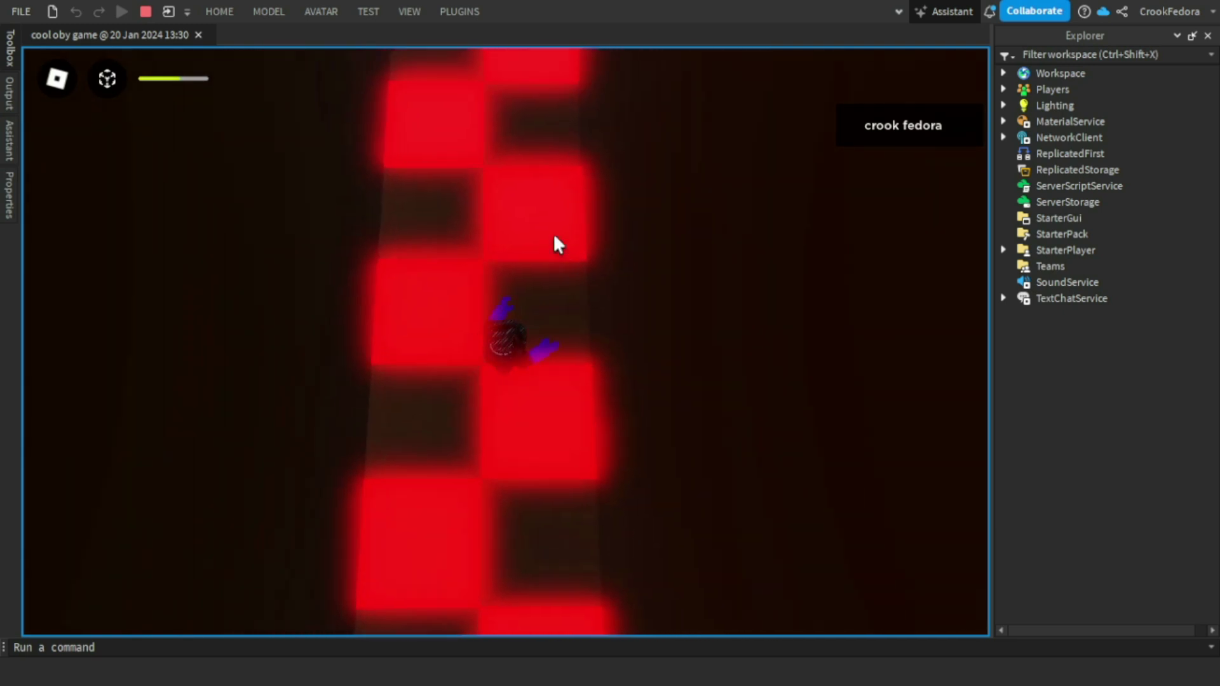
{"action": "key", "text": "a"}
{"action": "key", "text": "space"}
{"action": "key", "text": "w"}
{"action": "key", "text": "d"}
{"action": "key", "text": "space"}
{"action": "key", "text": "a"}
{"action": "key", "text": "space"}
{"action": "key", "text": "d"}
{"action": "key", "text": "space"}
{"action": "key", "text": "w"}
{"action": "key", "text": "space"}
{"action": "right_click_drag", "start_coordinate": [554, 234], "coordinate": [553, 233]}
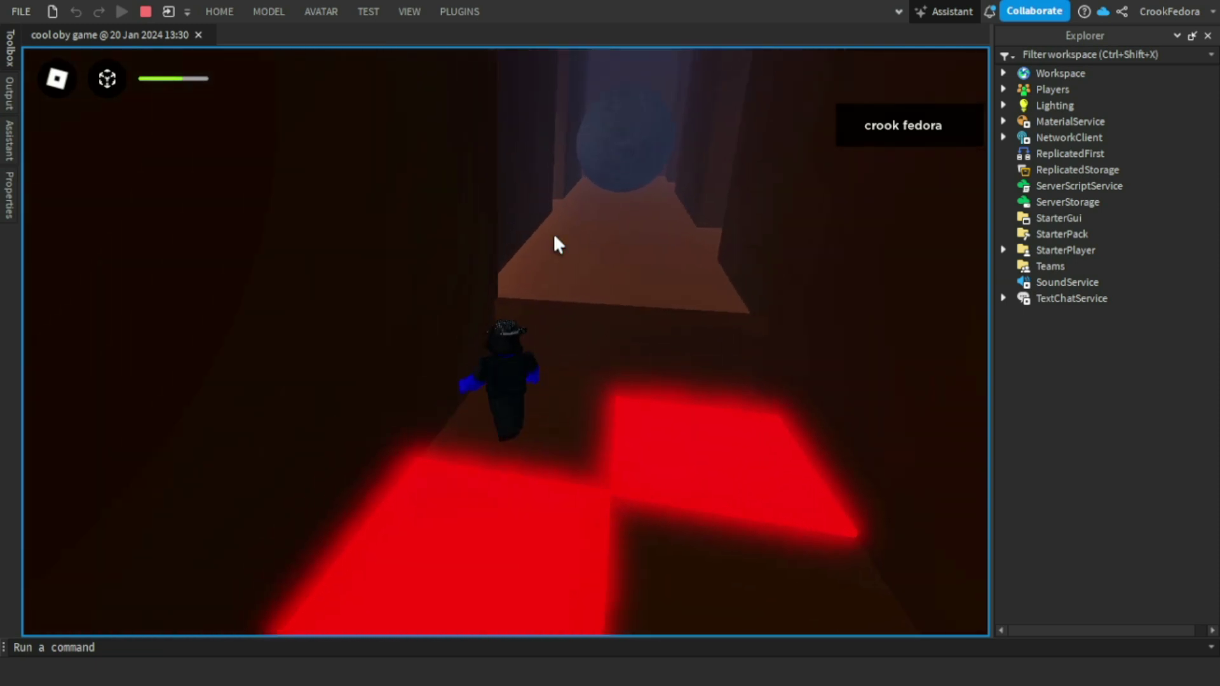
Run the character through the boulder corridor, using the side recesses for cover
{"action": "key", "text": "space"}
{"action": "right_click_drag", "start_coordinate": [623, 172], "coordinate": [623, 172]}
{"action": "key", "text": "s"}
{"action": "key", "text": "d"}
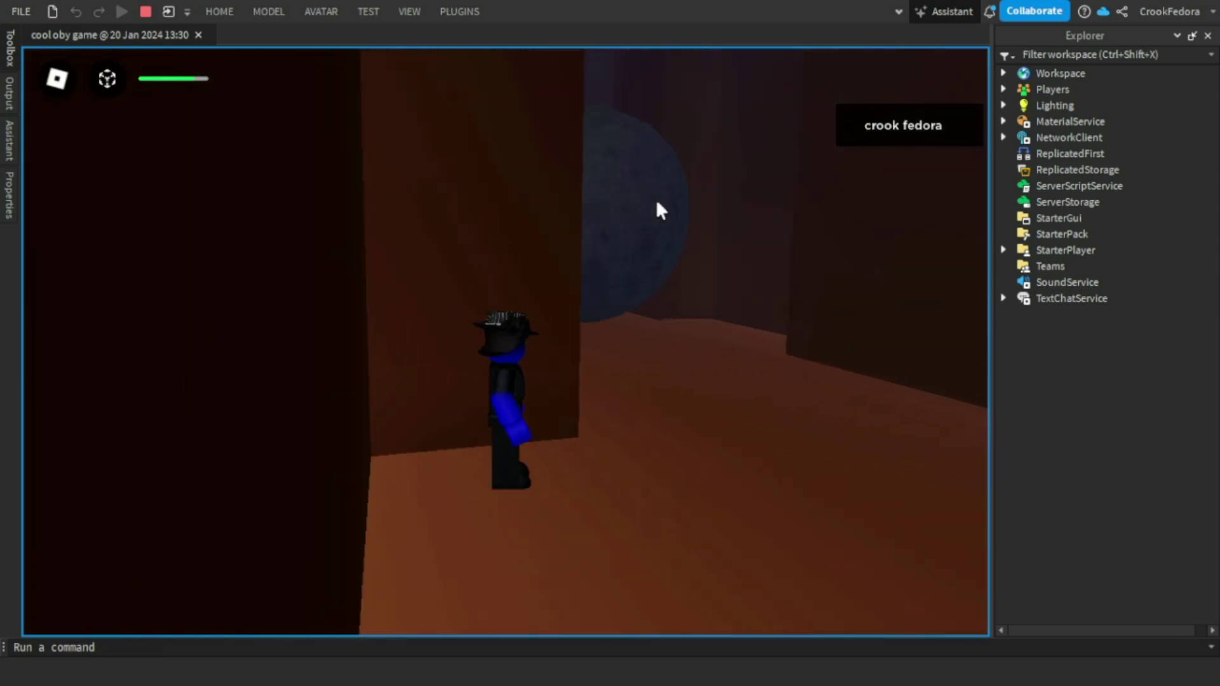
{"action": "key", "text": "w"}
{"action": "key", "text": "d"}
{"action": "key", "text": "w"}
{"action": "right_click_drag", "start_coordinate": [608, 339], "coordinate": [610, 343]}
{"action": "key", "text": "w"}
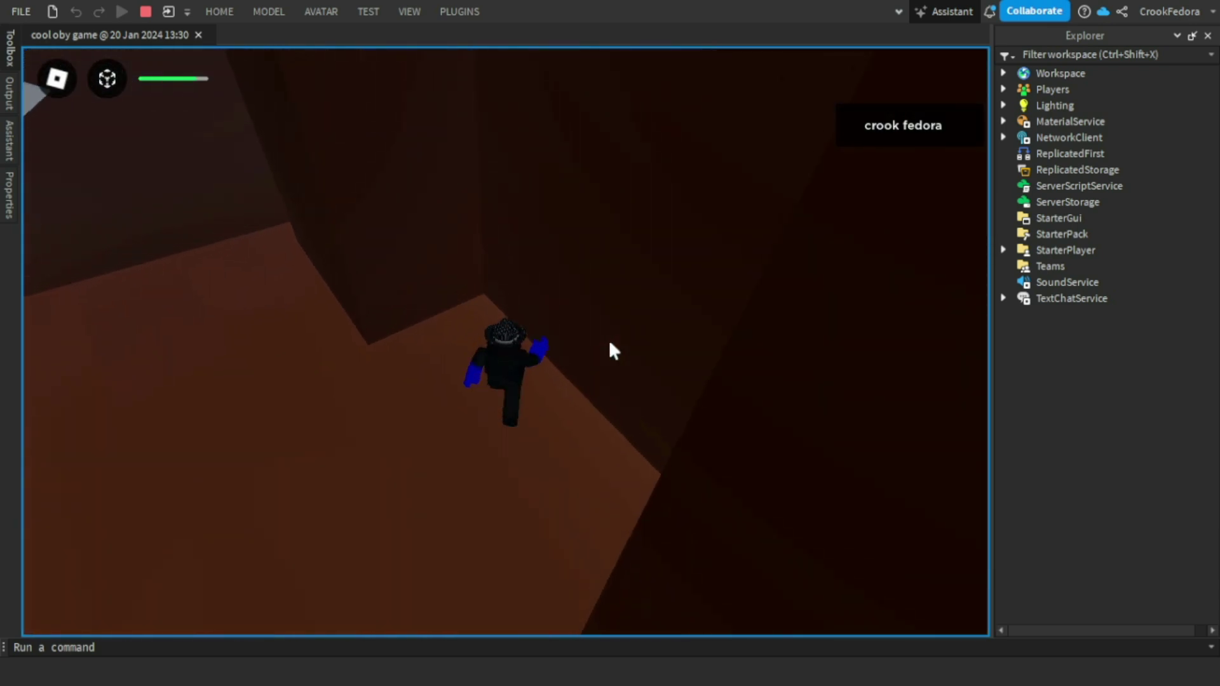
Follow the arrow with the character to the glowing white block at the end of the corridor
{"action": "scroll", "coordinate": [610, 343], "scroll_direction": "up", "scroll_amount": 5}
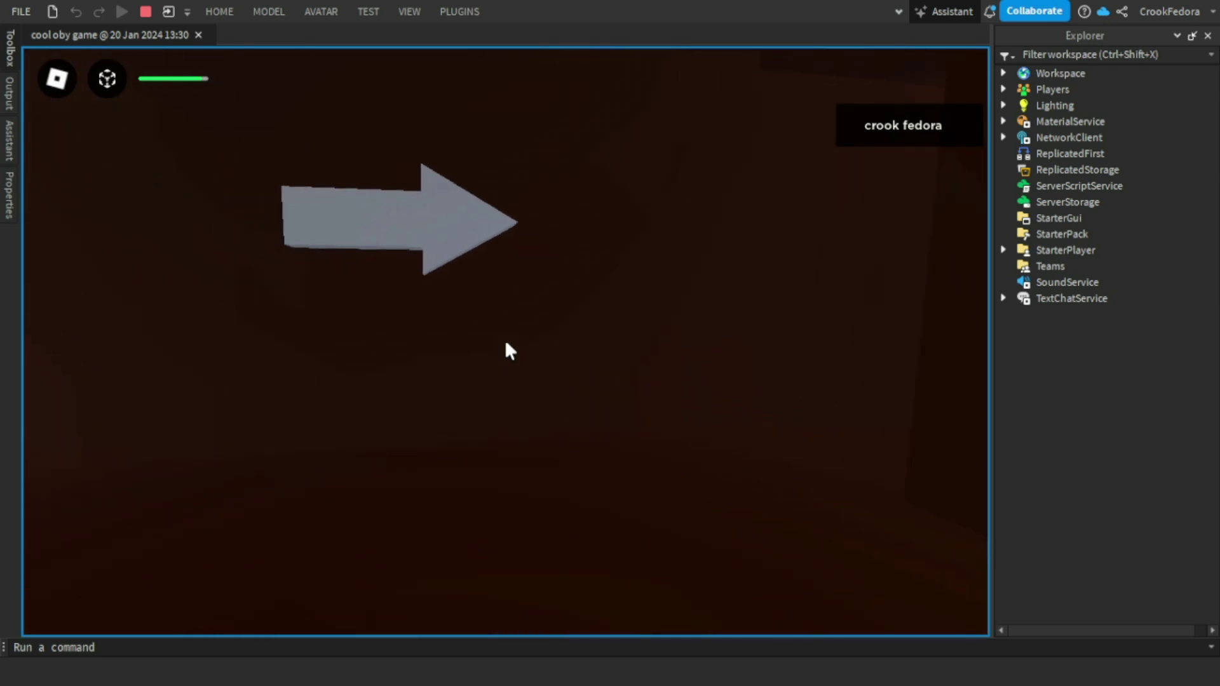
{"action": "scroll", "coordinate": [506, 343], "scroll_direction": "down", "scroll_amount": 3}
{"action": "key", "text": "w"}
{"action": "right_click_drag", "start_coordinate": [518, 341], "coordinate": [519, 340]}
{"action": "key", "text": "w"}
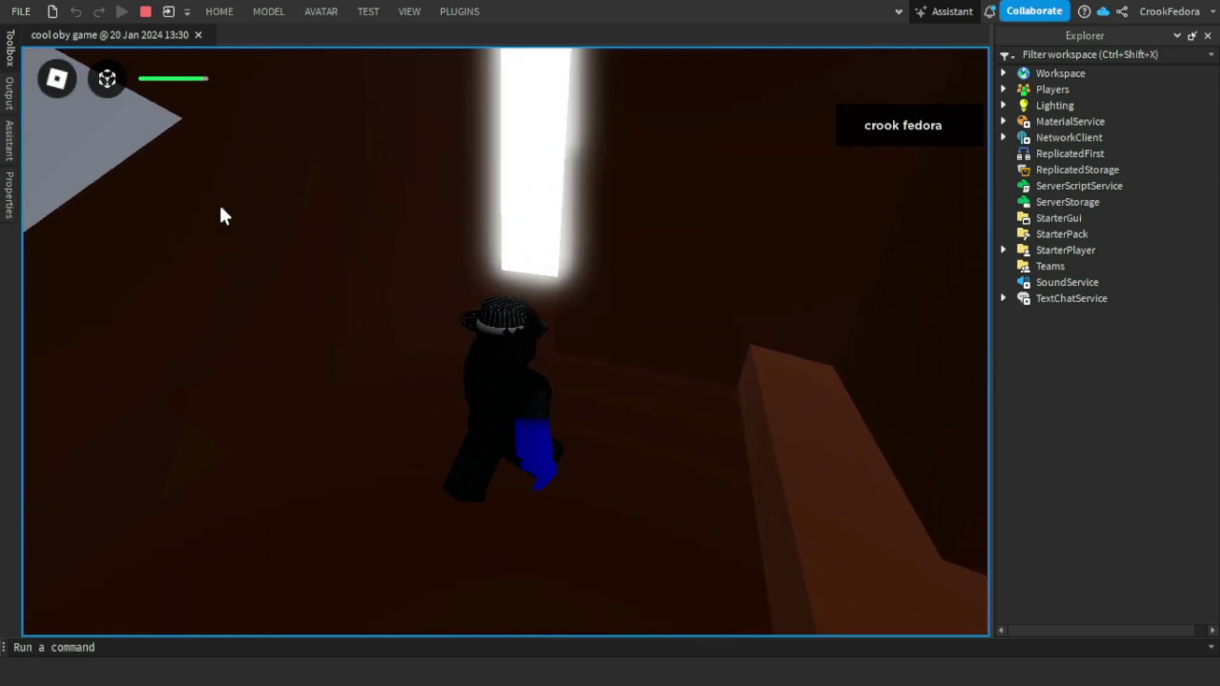
{"action": "key", "text": "space"}
{"action": "key", "text": "w"}
{"action": "right_click_drag", "start_coordinate": [534, 325], "coordinate": [535, 328]}
{"action": "scroll", "coordinate": [536, 329], "scroll_direction": "down", "scroll_amount": 1}
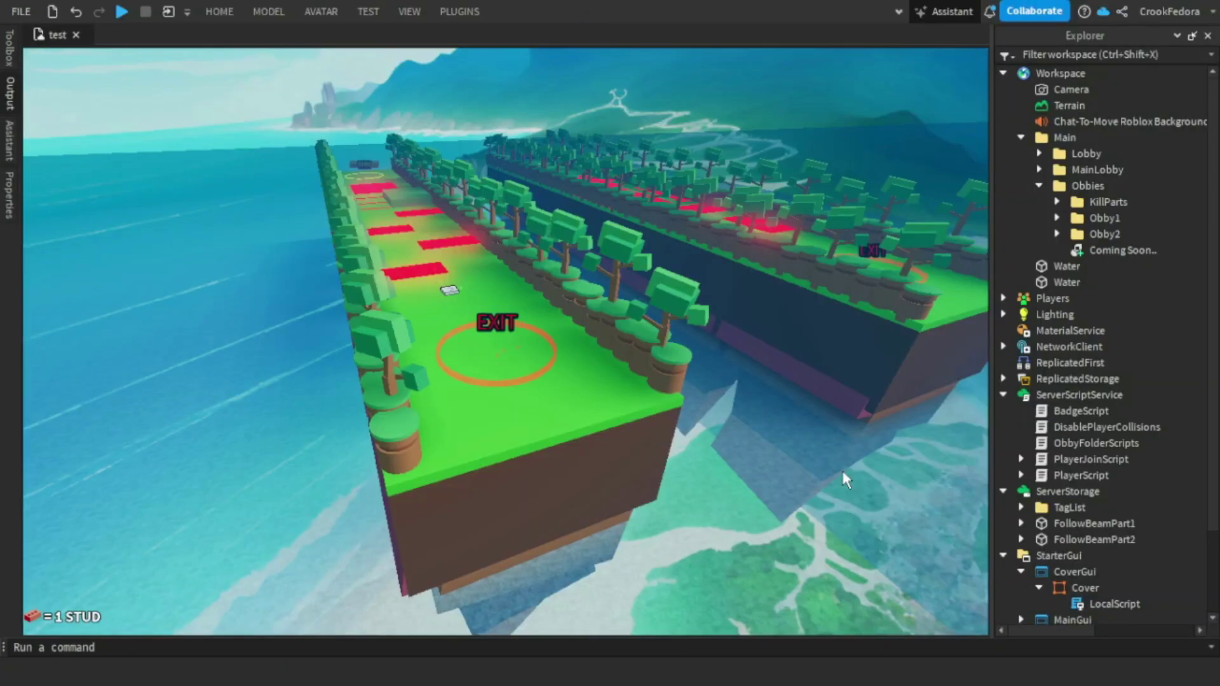
Look over the first obby course of the test place, from its exit circle past the spawn pad
{"action": "right_click_drag", "start_coordinate": [691, 415], "coordinate": [692, 415]}
{"action": "key", "text": "w"}
{"action": "key", "text": "w"}
{"action": "key", "text": "w"}
{"action": "right_click_drag", "start_coordinate": [437, 386], "coordinate": [328, 346]}
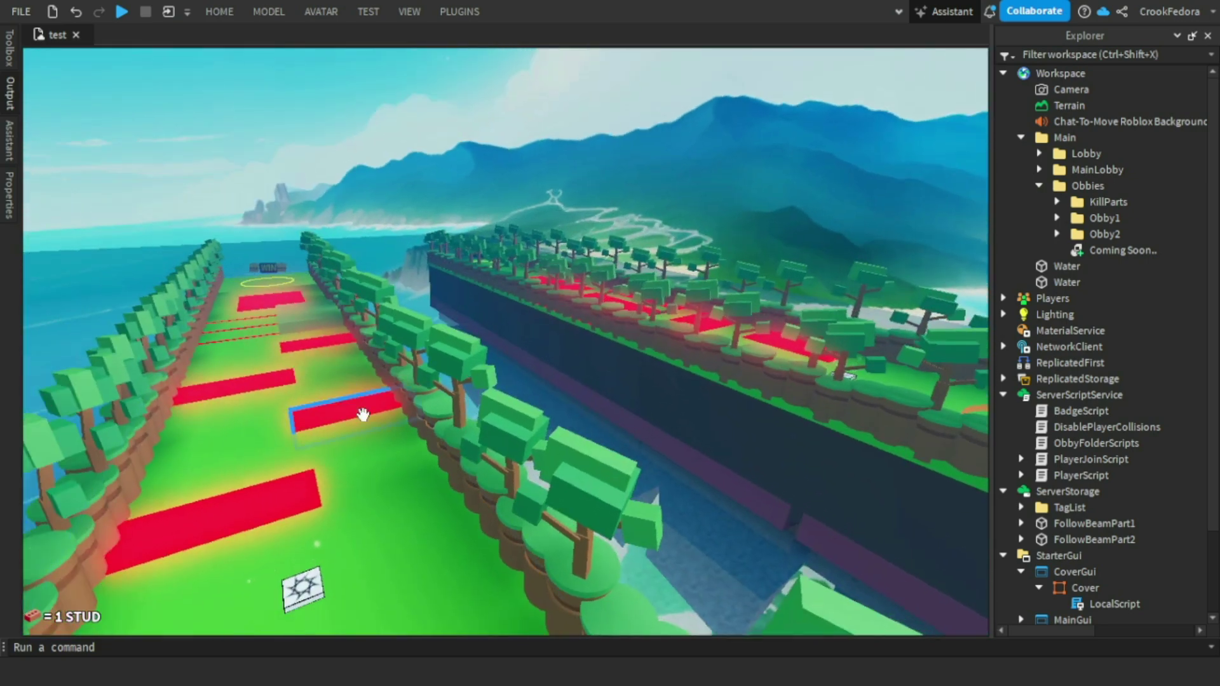
Leave full-screen mode and look along the first obby's kill parts toward its WIN circle
{"action": "key", "text": "F11"}
{"action": "left_click", "coordinate": [333, 675]}
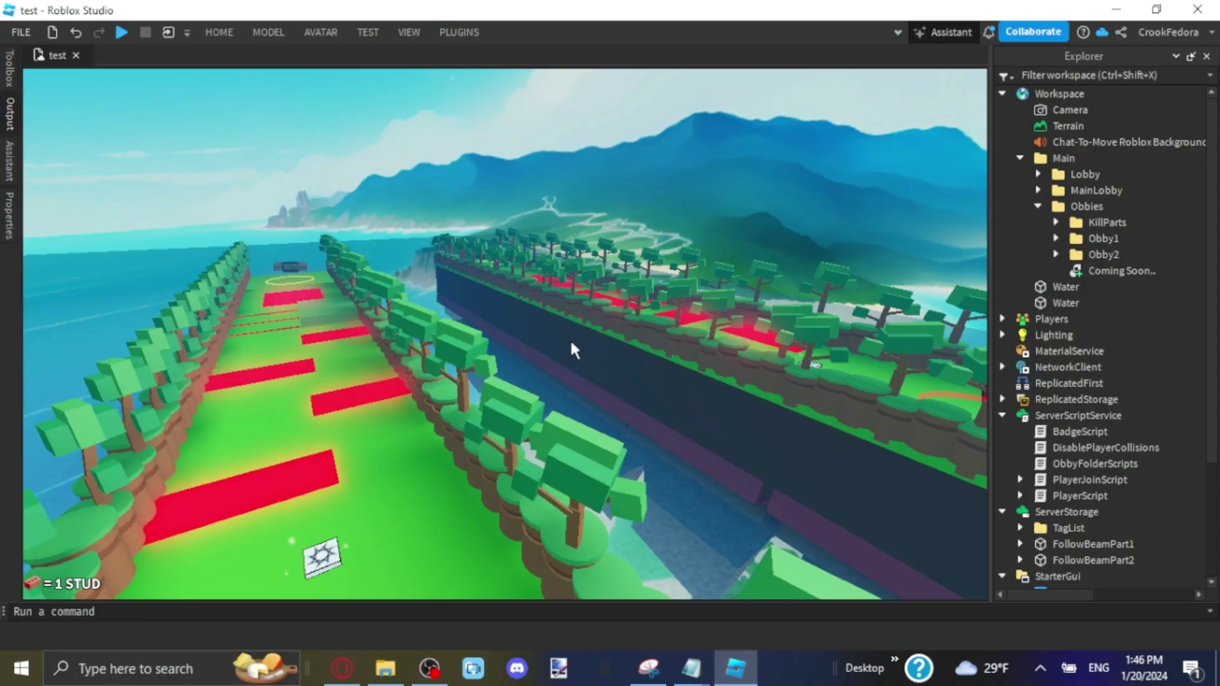
{"action": "scroll", "coordinate": [590, 355], "scroll_direction": "down", "scroll_amount": 3}
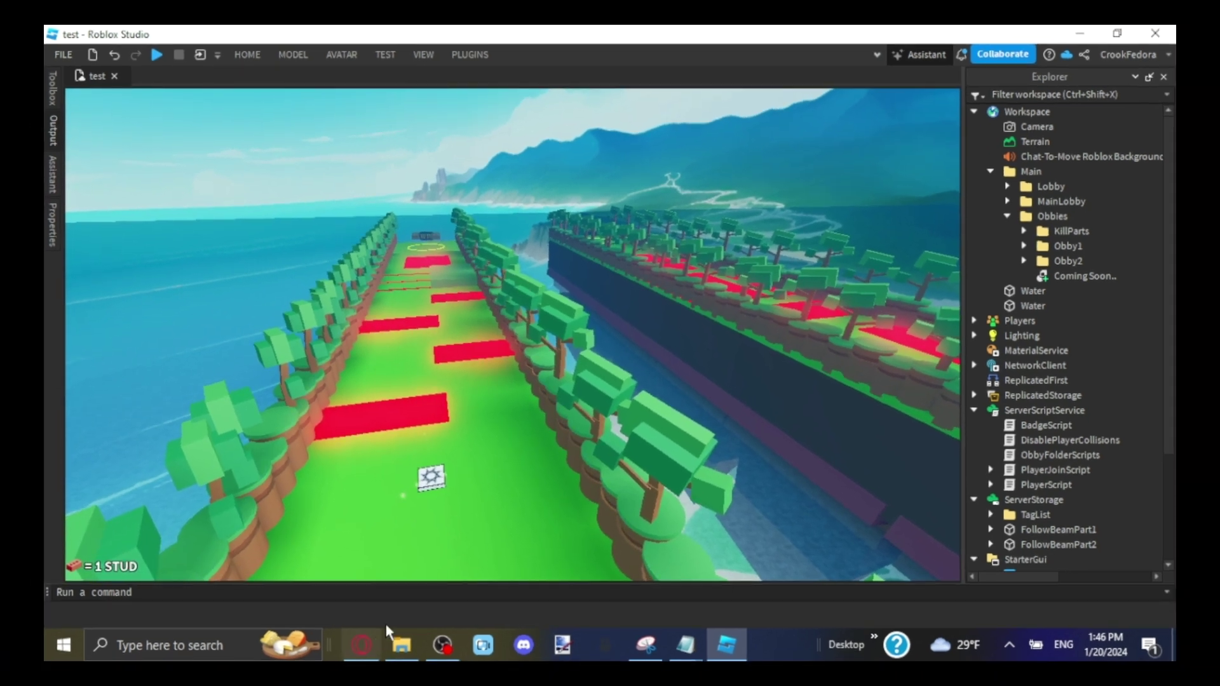
{"action": "left_click", "coordinate": [372, 642]}
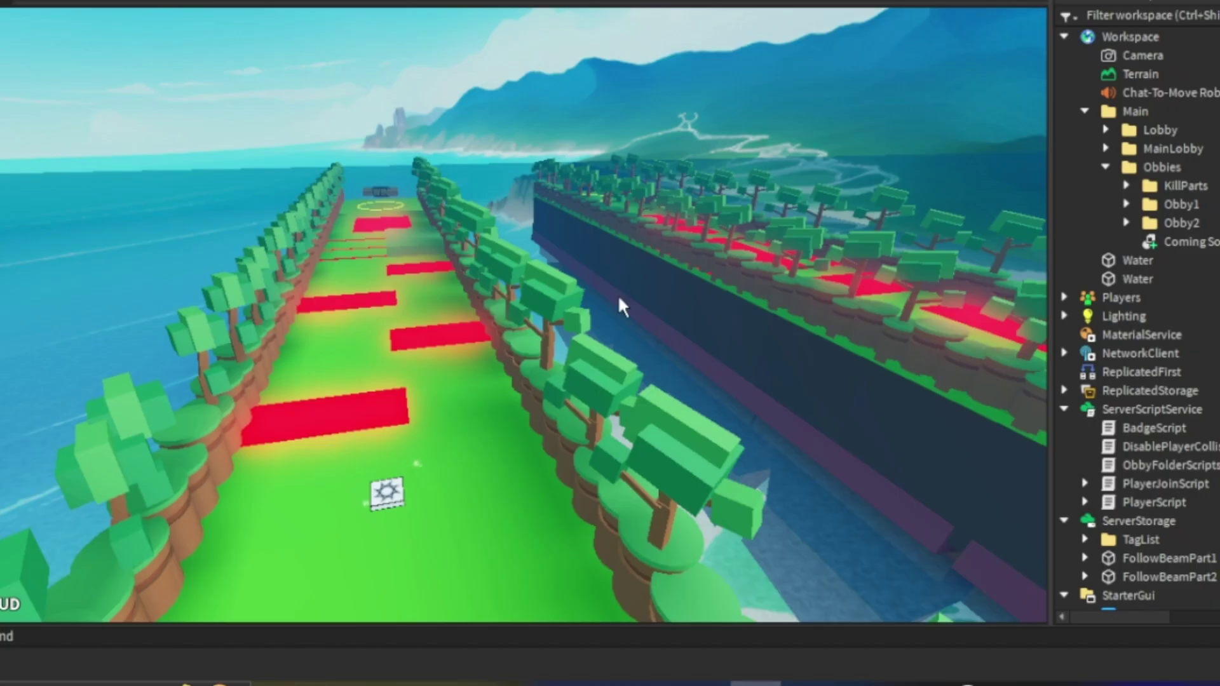
{"action": "scroll", "coordinate": [621, 305], "scroll_direction": "up", "scroll_amount": 5}
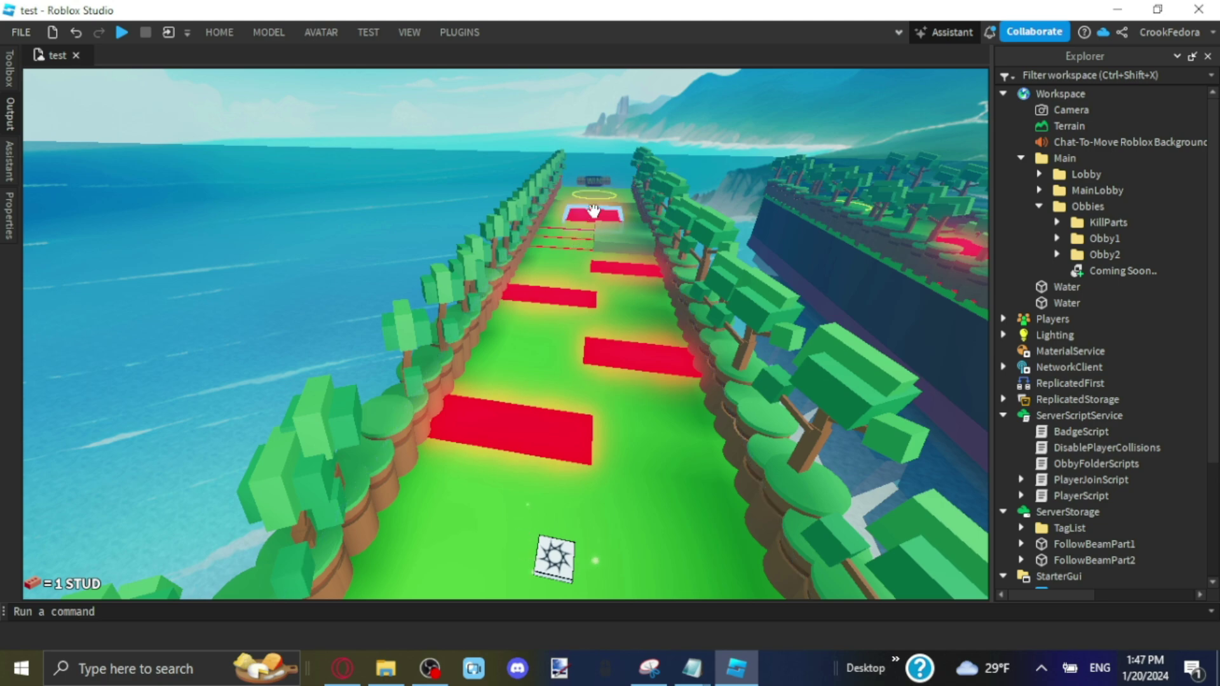
Examine the first obby's WIN circle and the kill parts leading back toward its start
{"action": "scroll", "coordinate": [592, 209], "scroll_direction": "up", "scroll_amount": 10}
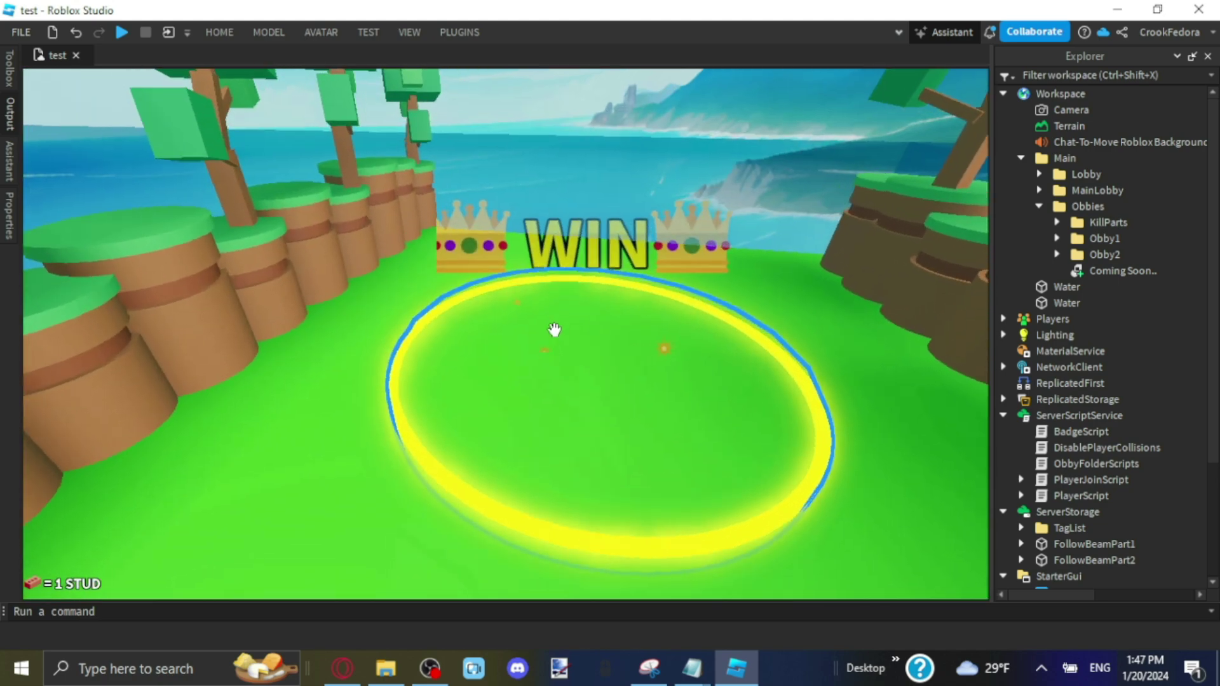
{"action": "right_click_drag", "start_coordinate": [554, 329], "coordinate": [553, 330]}
{"action": "scroll", "coordinate": [268, 248], "scroll_direction": "up", "scroll_amount": 3}
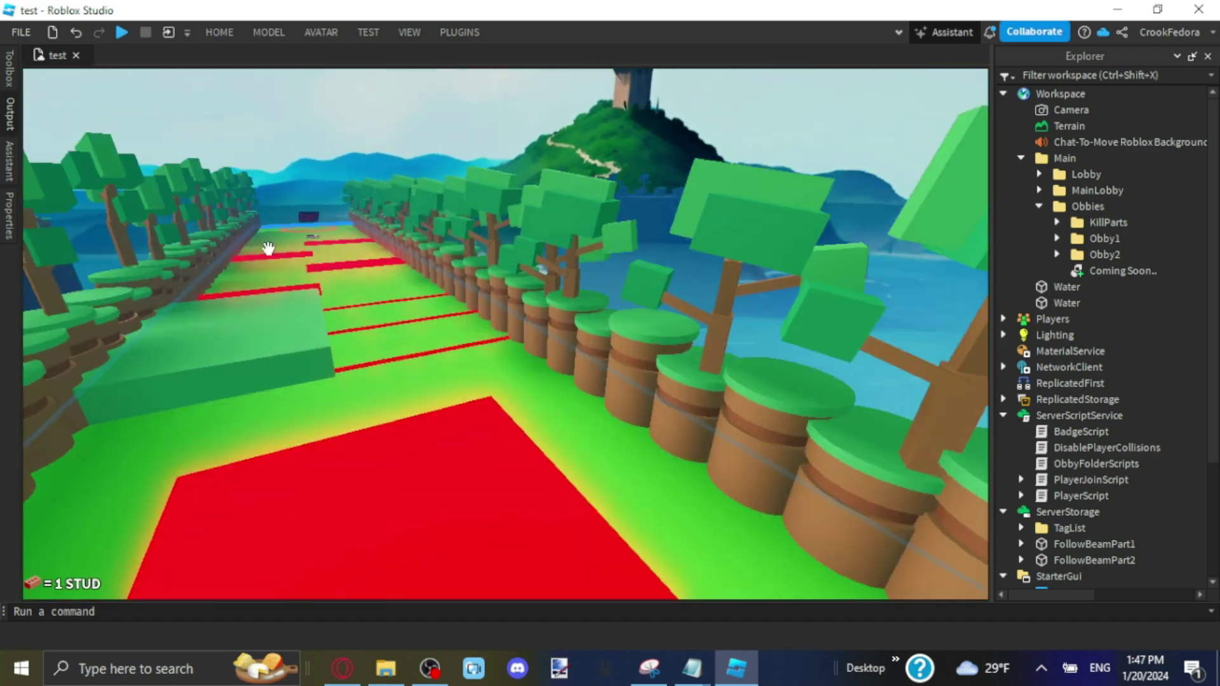
{"action": "scroll", "coordinate": [273, 238], "scroll_direction": "up", "scroll_amount": 5}
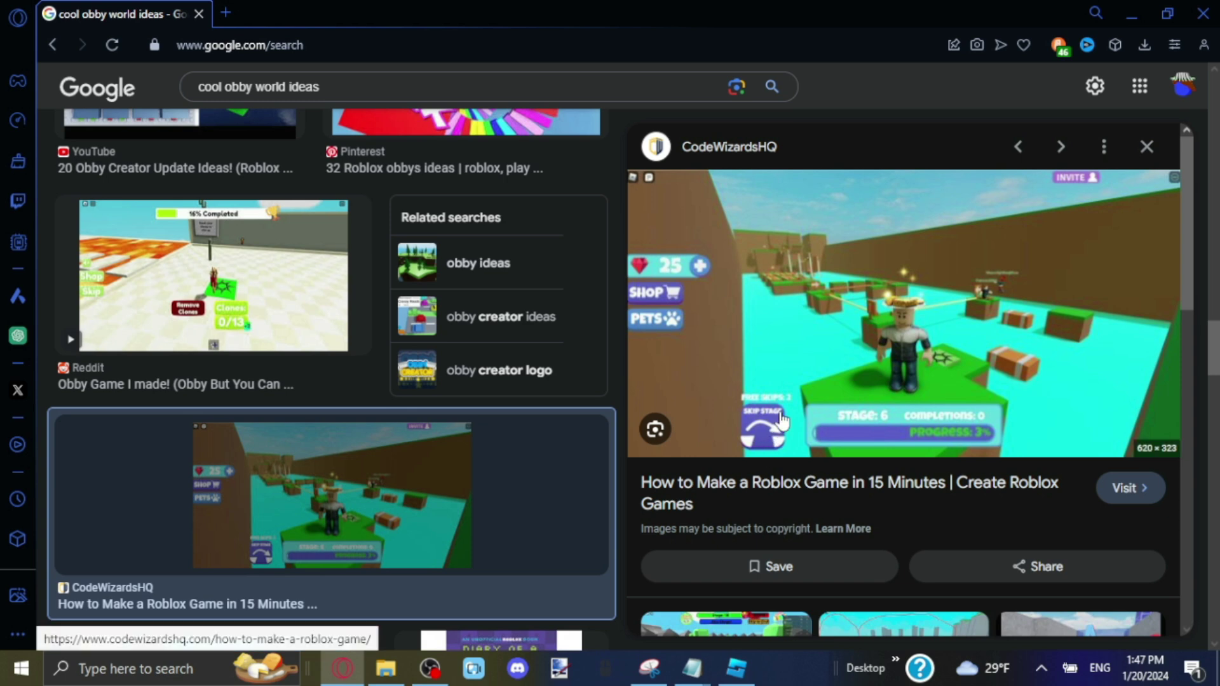
Switch back to Roblox Studio, insert a new block part over the water and set its BrickColor to Rust
{"action": "left_click", "coordinate": [735, 668]}
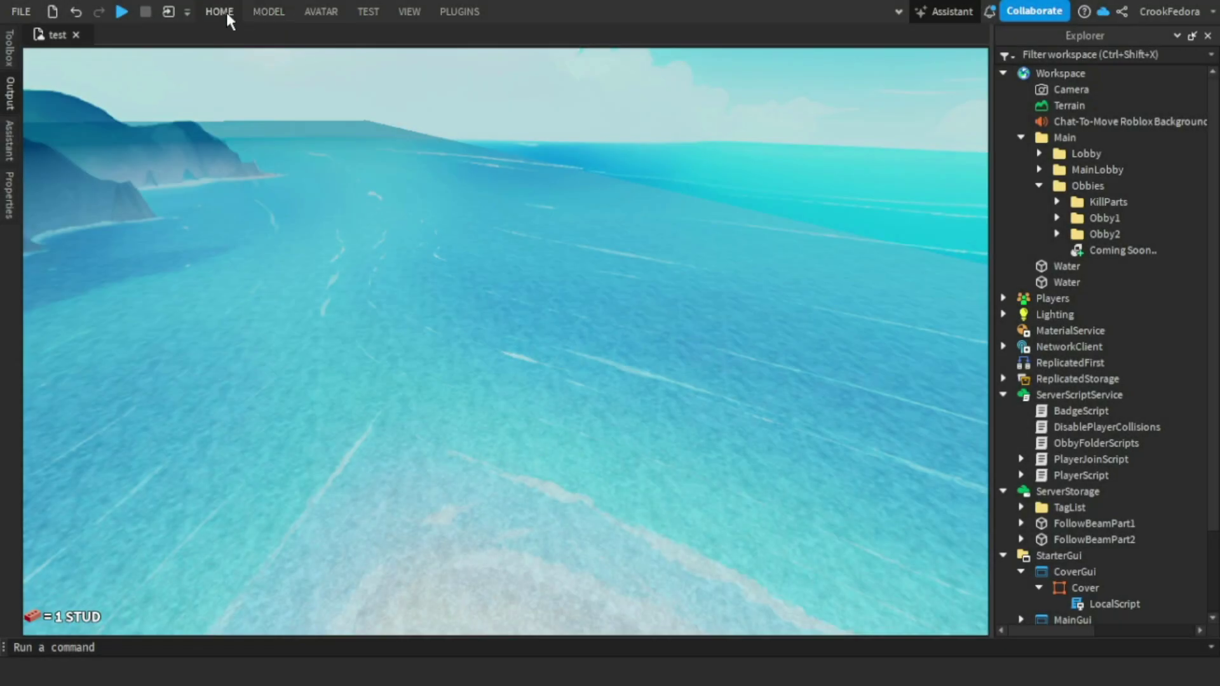
{"action": "left_click", "coordinate": [222, 13]}
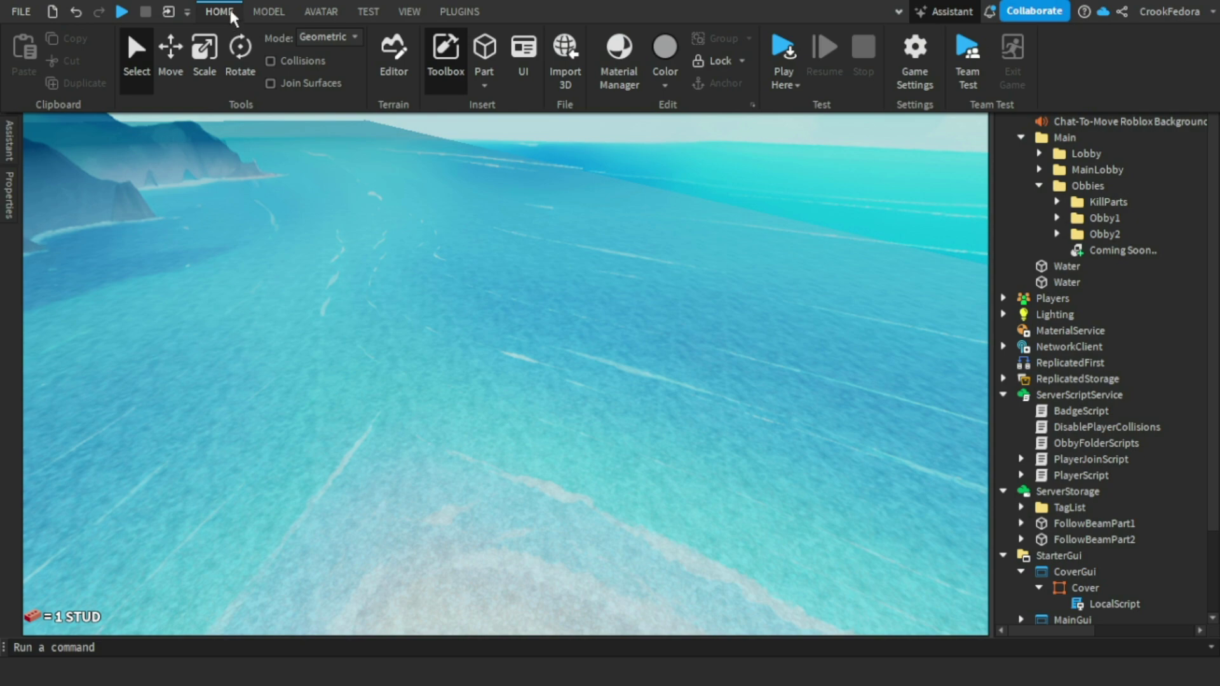
{"action": "left_click", "coordinate": [484, 51]}
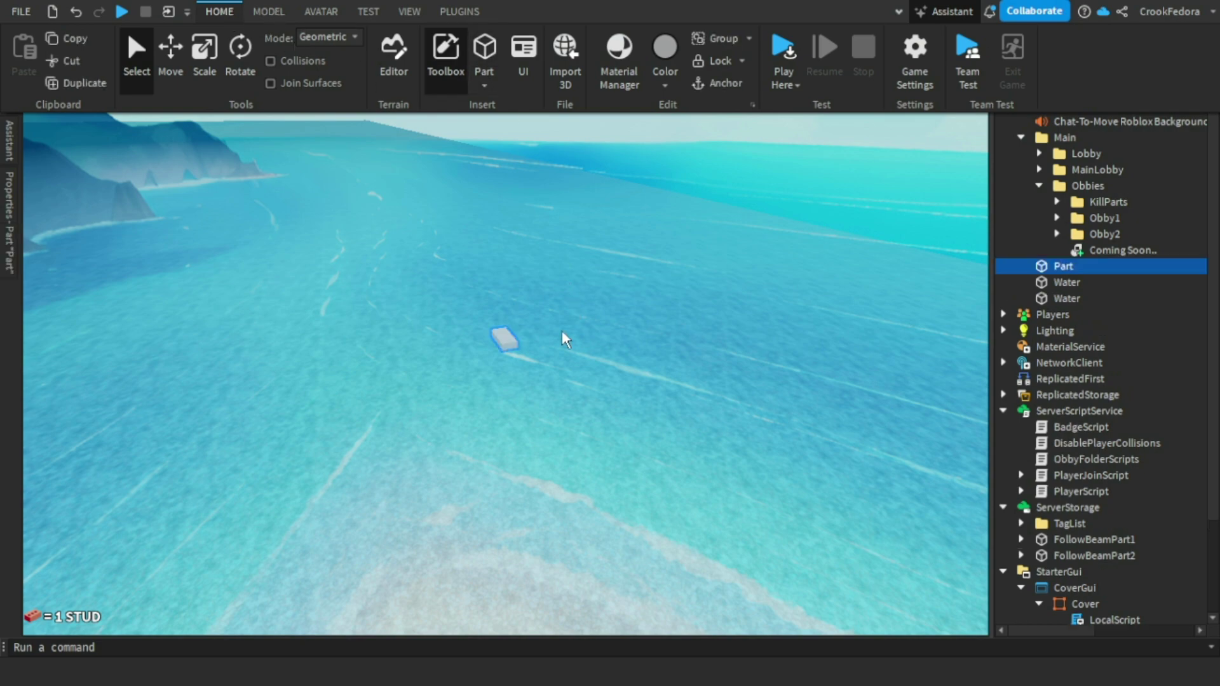
{"action": "left_click", "coordinate": [547, 297]}
{"action": "left_click", "coordinate": [501, 328]}
{"action": "left_click", "coordinate": [8, 194]}
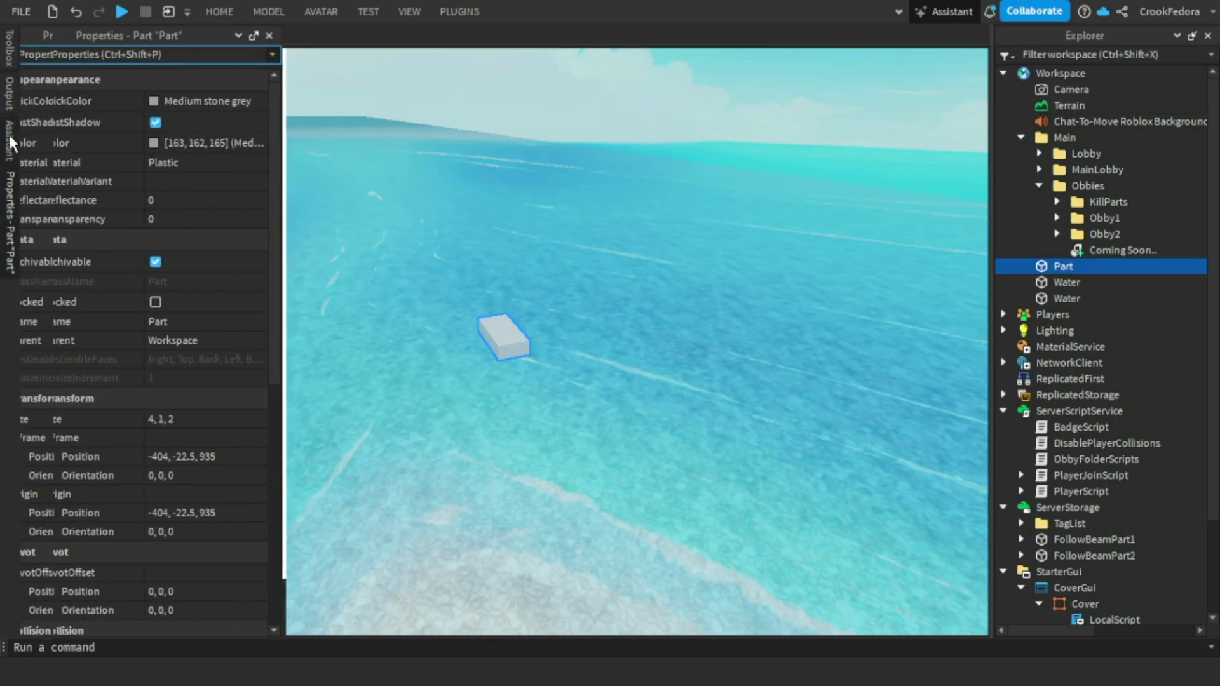
{"action": "left_click", "coordinate": [247, 103]}
{"action": "left_click", "coordinate": [291, 367]}
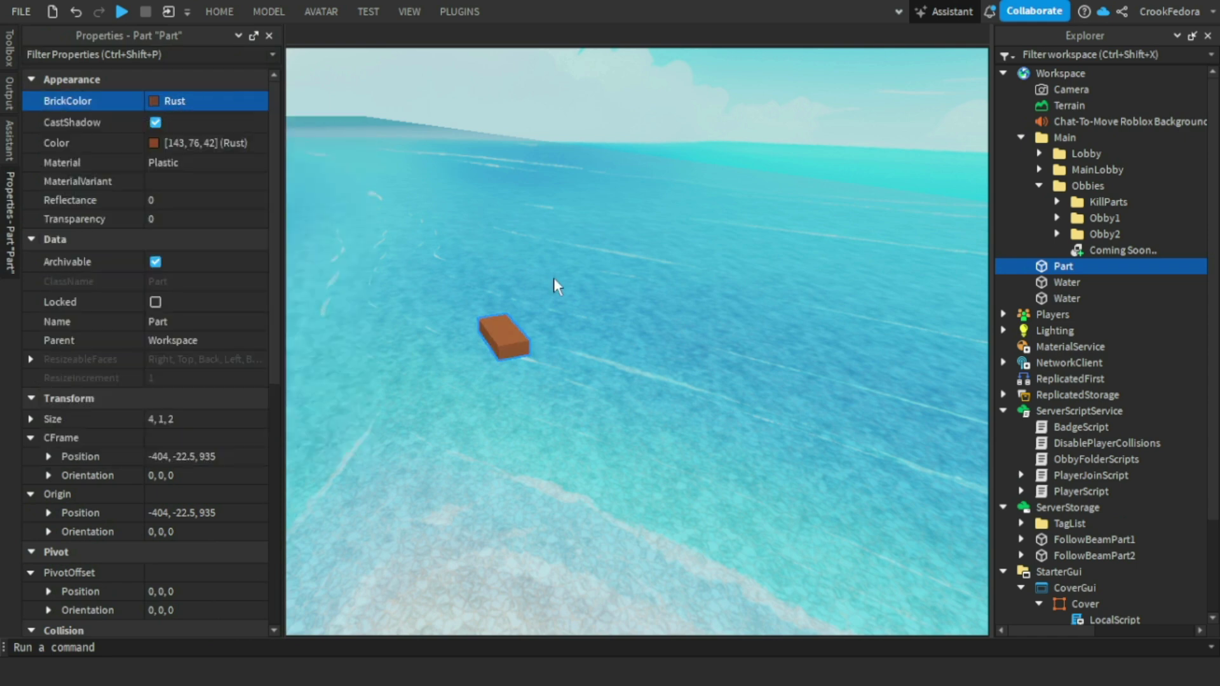
Scale the rust part into a tall block with a footprint of about 18 by 14 studs
{"action": "left_click", "coordinate": [267, 13]}
{"action": "left_click_drag", "start_coordinate": [461, 343], "coordinate": [356, 361], "text": "ctrl"}
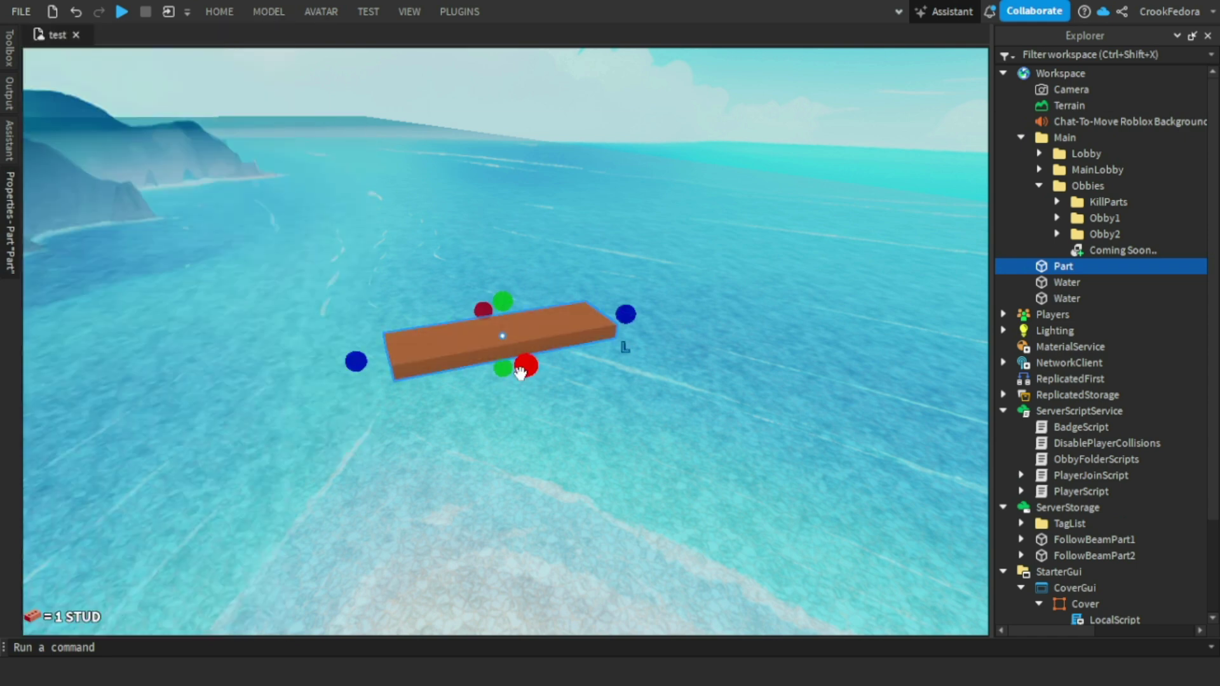
{"action": "left_click_drag", "start_coordinate": [522, 370], "coordinate": [622, 432], "text": "ctrl"}
{"action": "left_click_drag", "start_coordinate": [503, 299], "coordinate": [481, 219]}
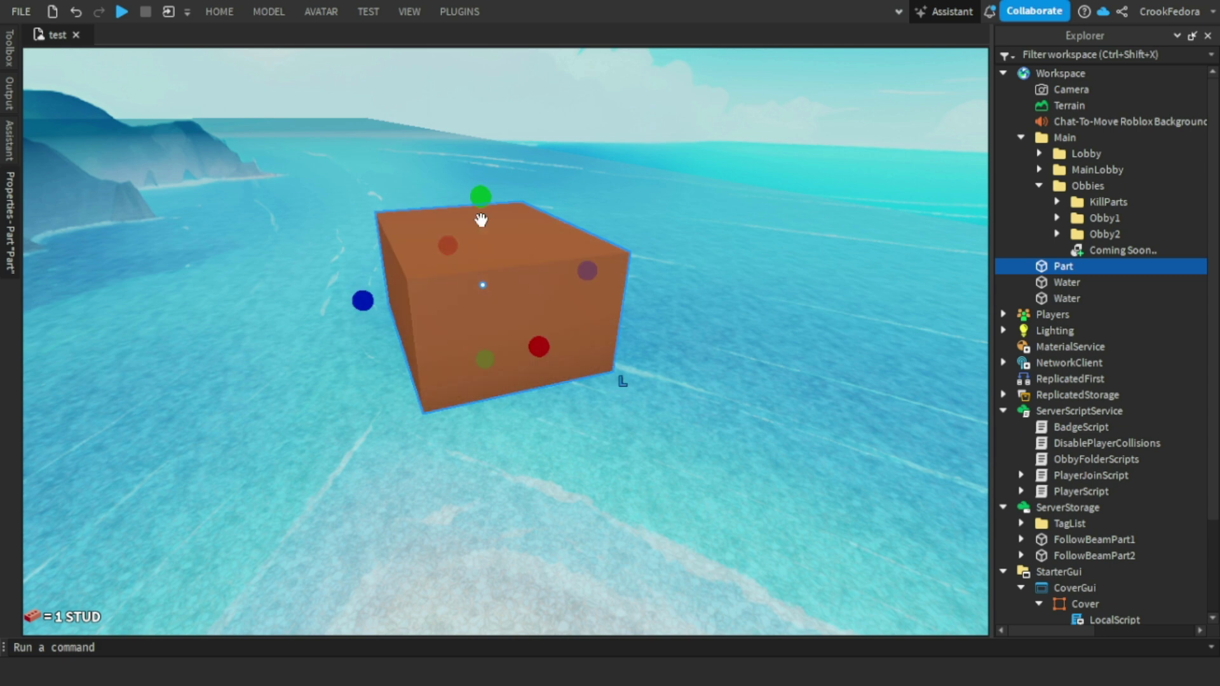
Duplicate the block, reduce the copy to a 2-stud-thick slab on top and set its BrickColor to Bright green
{"action": "key", "text": "ctrl+d"}
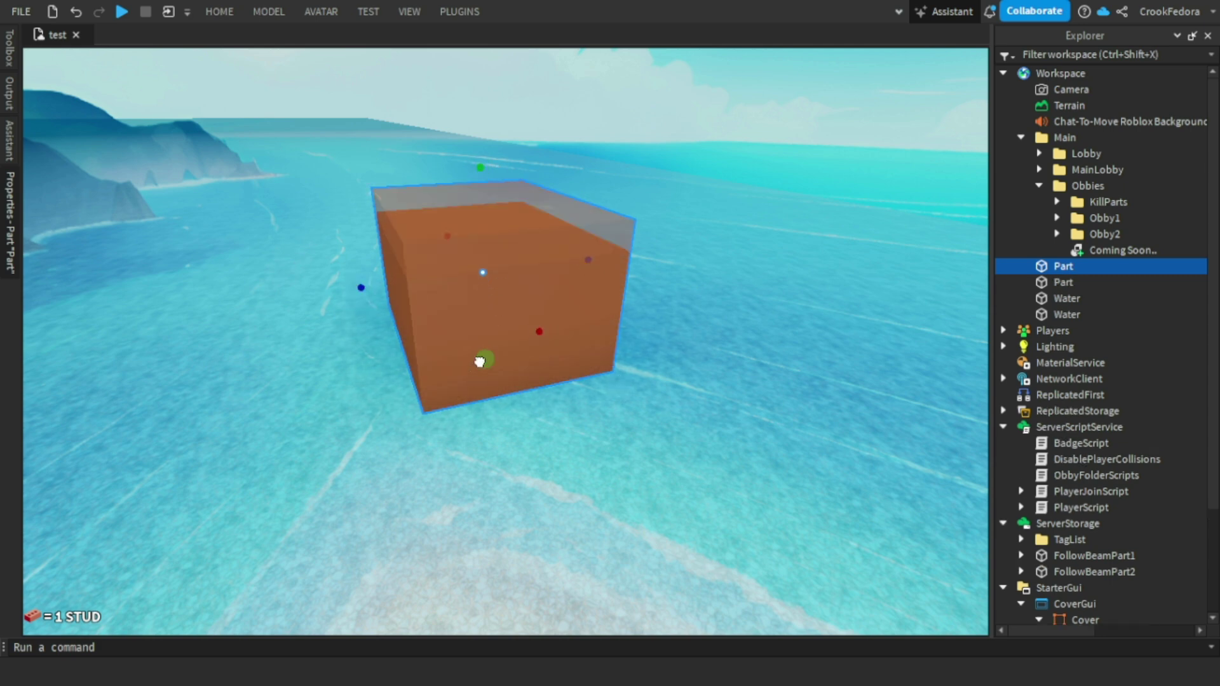
{"action": "left_click", "coordinate": [7, 187]}
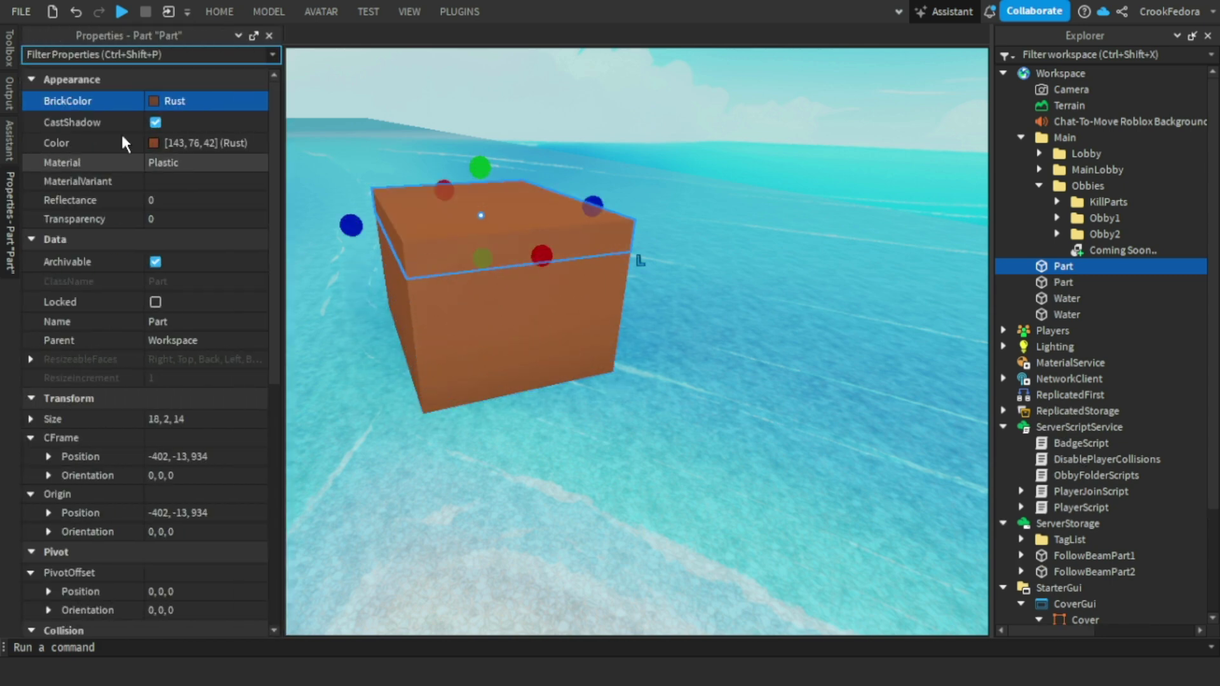
{"action": "left_click", "coordinate": [173, 100]}
{"action": "left_click", "coordinate": [117, 194]}
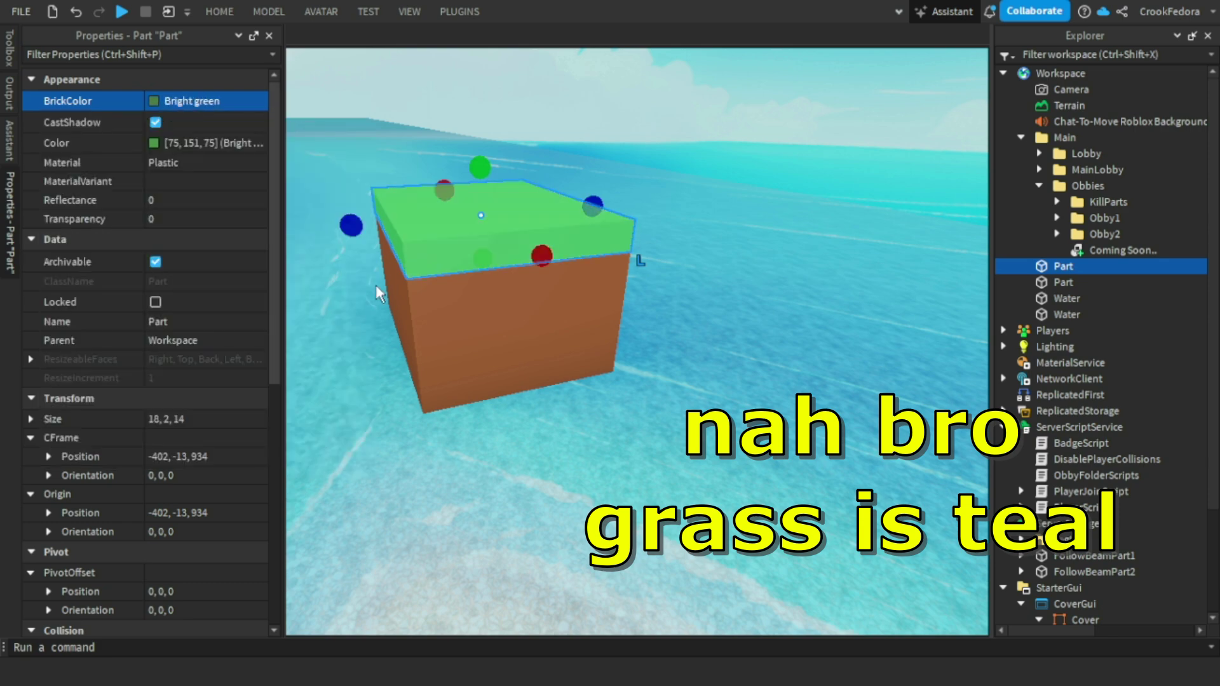
Reduce the thickness of the green slab on top of the brown block
{"action": "left_click", "coordinate": [665, 458]}
{"action": "left_click", "coordinate": [504, 238]}
{"action": "key", "text": "d"}
{"action": "mouse_move", "coordinate": [490, 180]}
{"action": "right_mouse_down"}
{"action": "mouse_move", "coordinate": [460, 174]}
{"action": "mouse_move", "coordinate": [492, 189]}
{"action": "right_mouse_up"}
{"action": "key", "text": "s"}
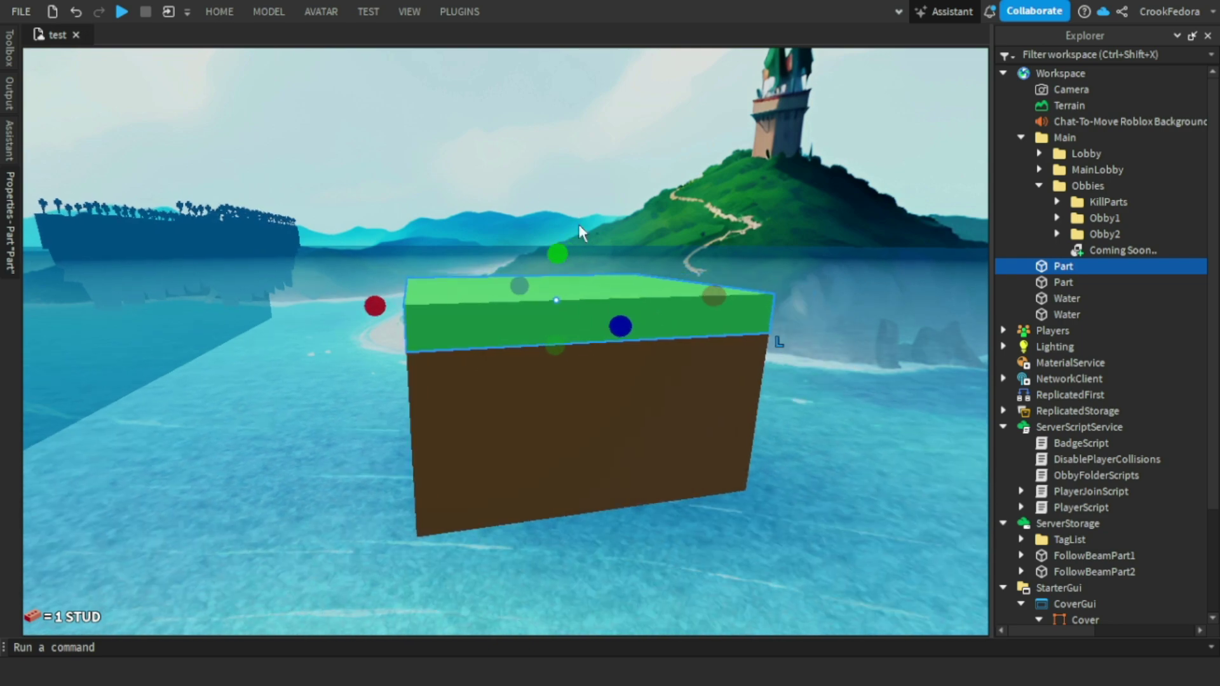
{"action": "left_click_drag", "start_coordinate": [559, 257], "coordinate": [566, 304]}
{"action": "key", "text": "w"}
{"action": "left_click", "coordinate": [768, 186]}
{"action": "key", "text": "s"}
{"action": "key", "text": "d"}
{"action": "right_click_drag", "start_coordinate": [729, 249], "coordinate": [659, 273]}
{"action": "left_click", "coordinate": [595, 275]}
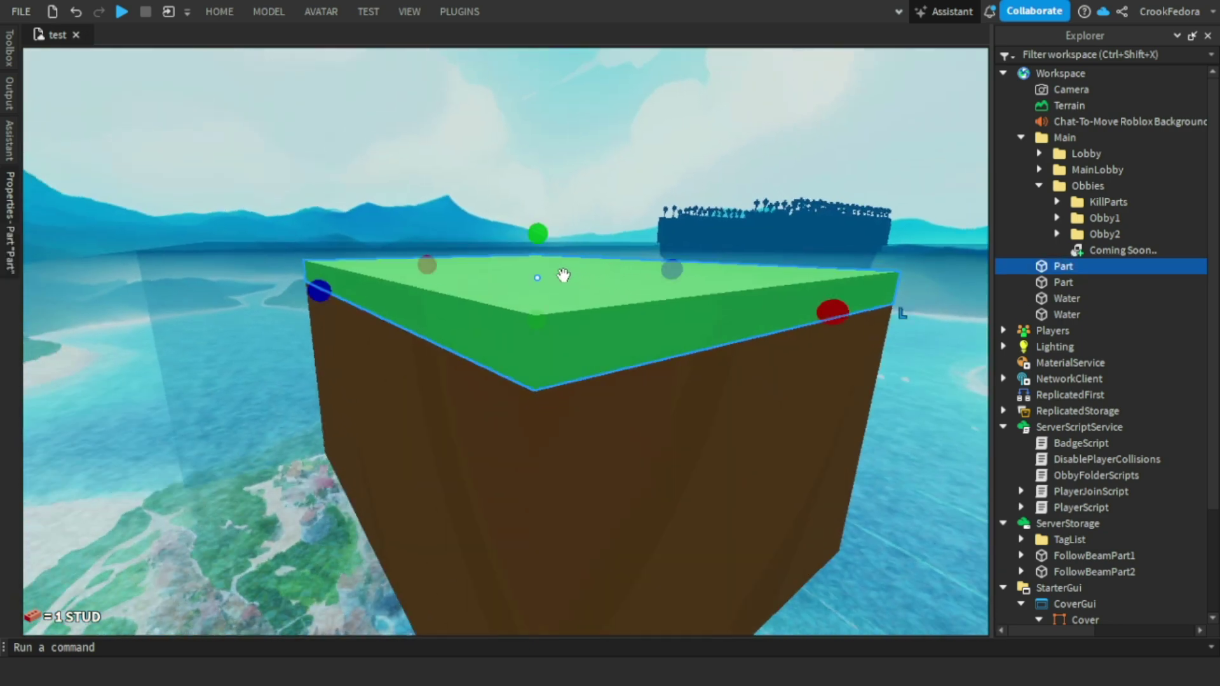
Duplicate the green slab, raise the copy above the original and set the move snap increment to 0.25
{"action": "key", "text": "ctrl+2"}
{"action": "left_click_drag", "start_coordinate": [539, 210], "coordinate": [540, 184]}
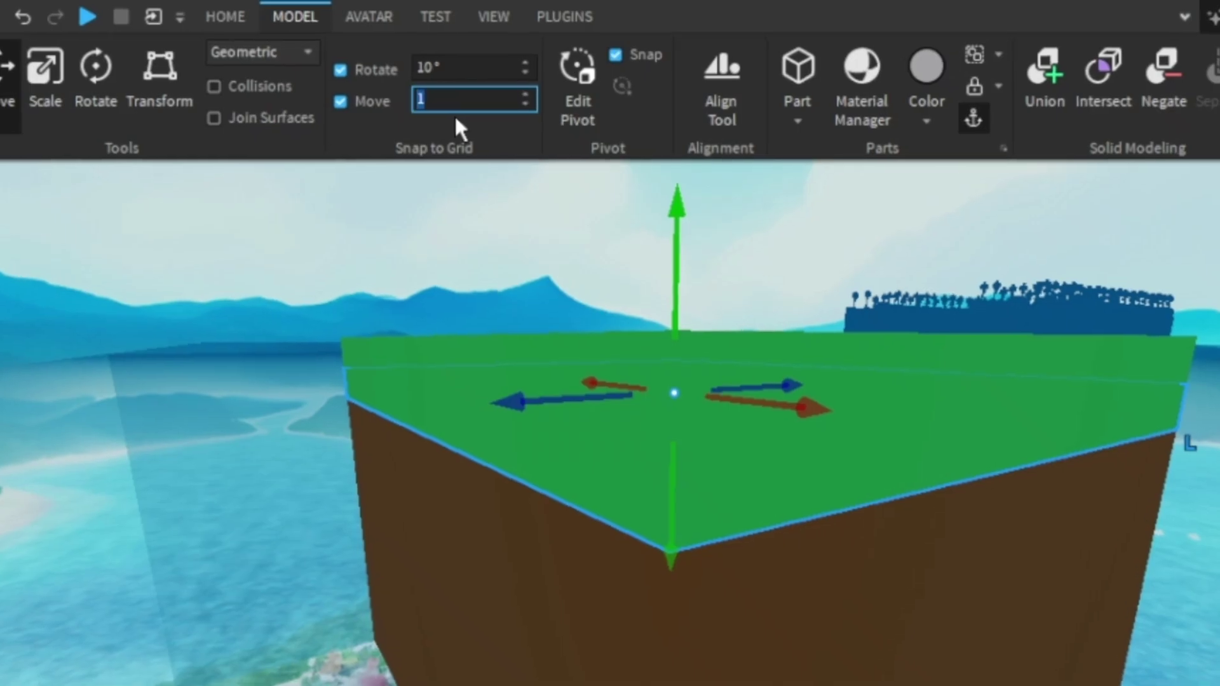
{"action": "type", "text": "0.25"}
{"action": "key", "text": "Return"}
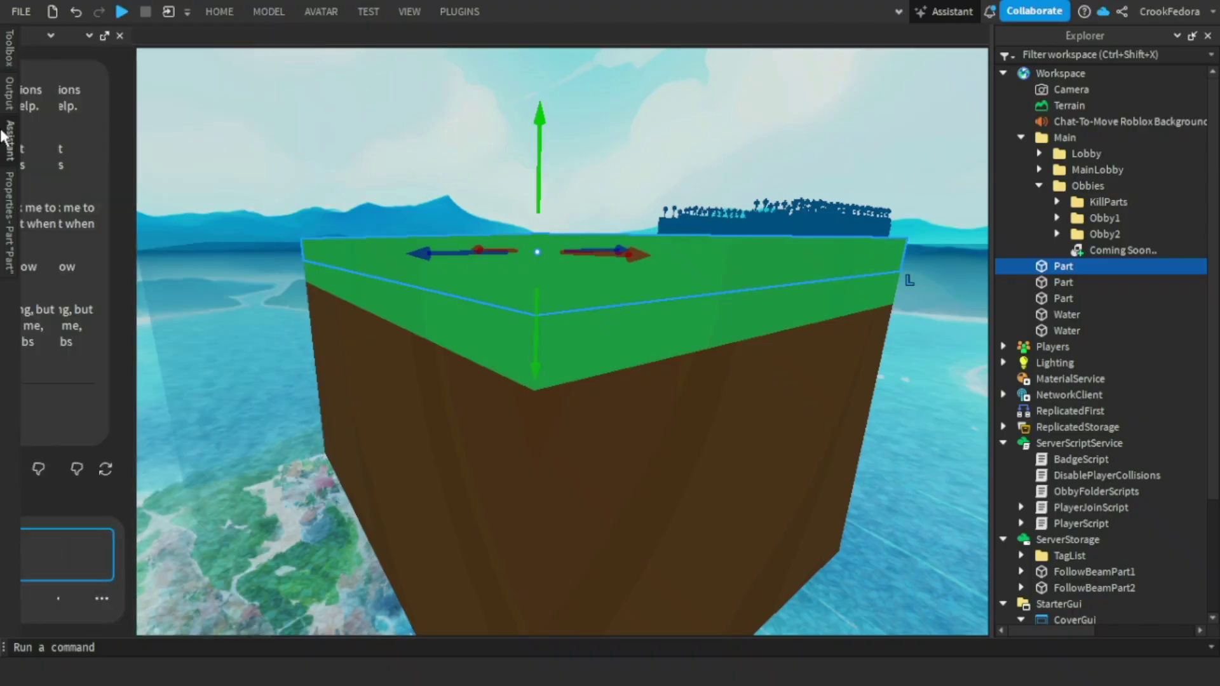
Change the BrickColor of the upper green slab to a different shade of green
{"action": "mouse_move", "coordinate": [9, 226]}
{"action": "left_click", "coordinate": [209, 101]}
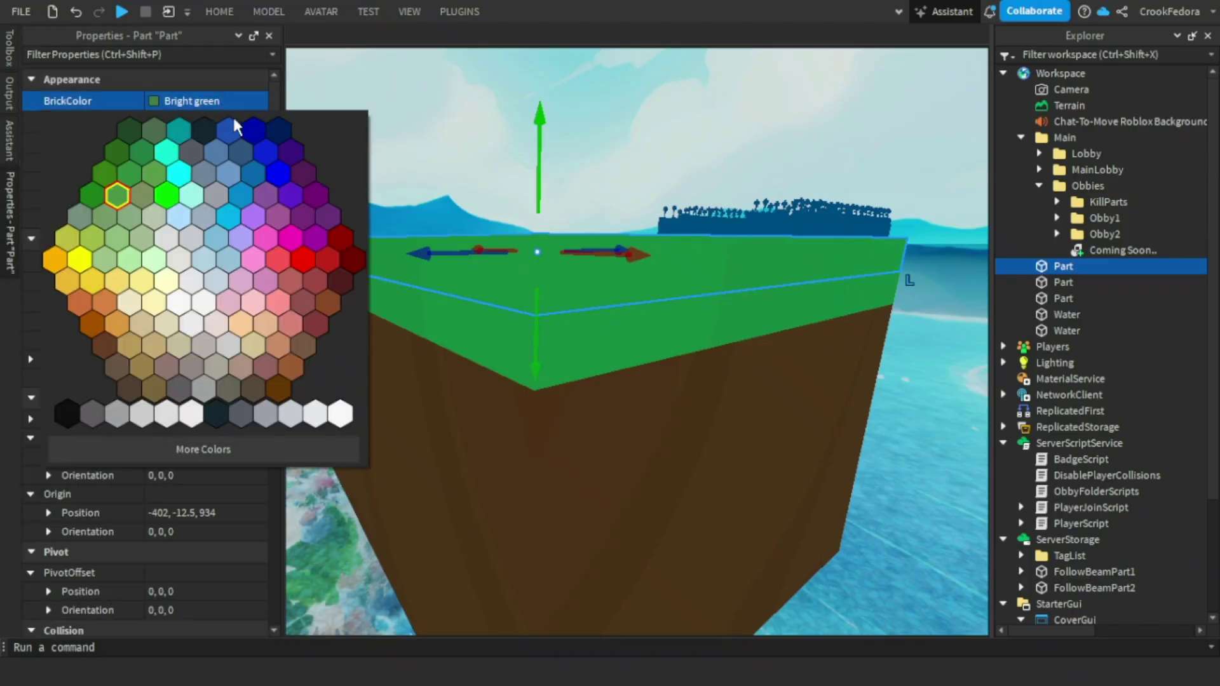
{"action": "left_click", "coordinate": [136, 182]}
Lower the top face of the brown block to leave a narrow gap beneath the green slabs
{"action": "left_click", "coordinate": [667, 154]}
{"action": "right_click_drag", "start_coordinate": [667, 155], "coordinate": [494, 182]}
{"action": "key", "text": "q"}
{"action": "left_click", "coordinate": [434, 252]}
{"action": "right_click_drag", "start_coordinate": [434, 253], "coordinate": [585, 169]}
{"action": "scroll", "coordinate": [585, 169], "scroll_direction": "up", "scroll_amount": 1}
{"action": "left_click_drag", "start_coordinate": [517, 183], "coordinate": [516, 196]}
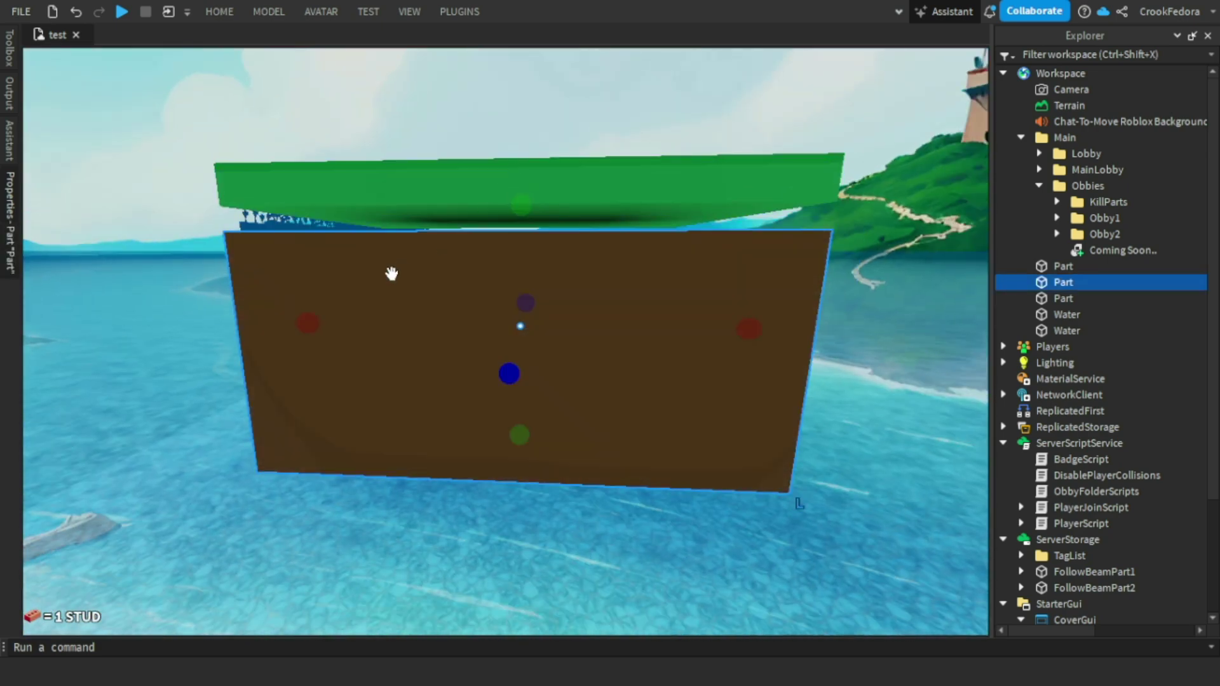
Duplicate the brown block, reduce the copy to a thin strip filling the gap and recolour it darker brown
{"action": "key", "text": "ctrl+d"}
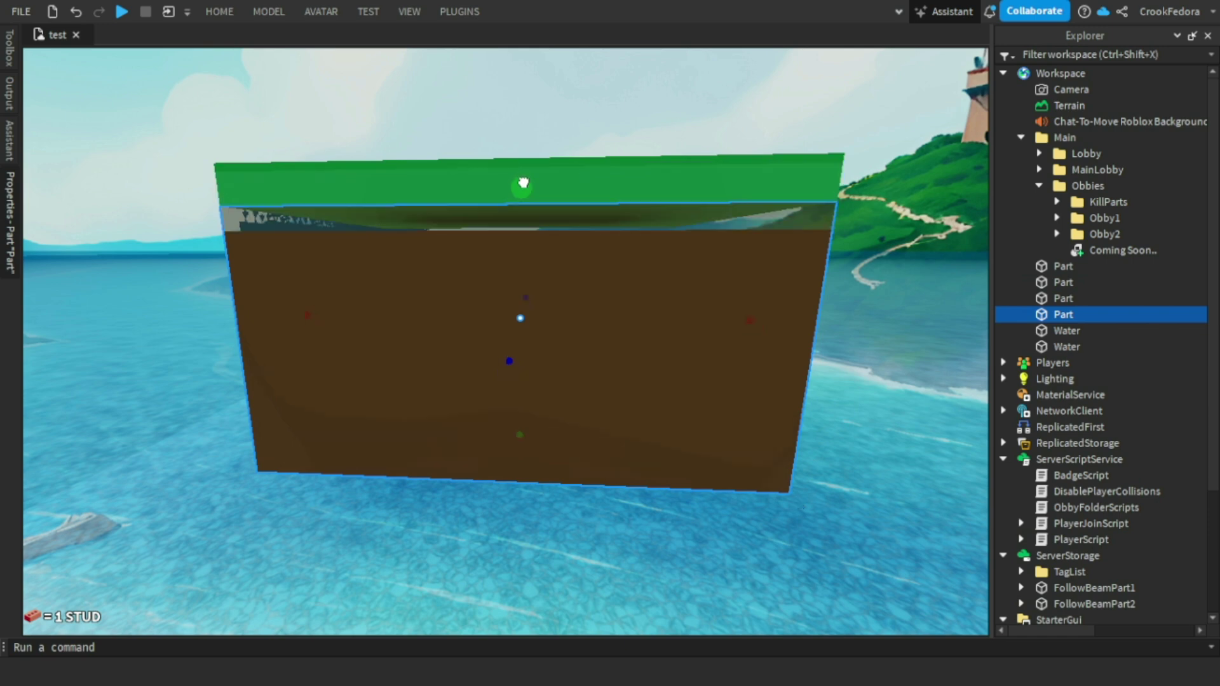
{"action": "left_click_drag", "start_coordinate": [528, 440], "coordinate": [521, 268]}
{"action": "left_click", "coordinate": [10, 222]}
{"action": "left_click", "coordinate": [209, 100]}
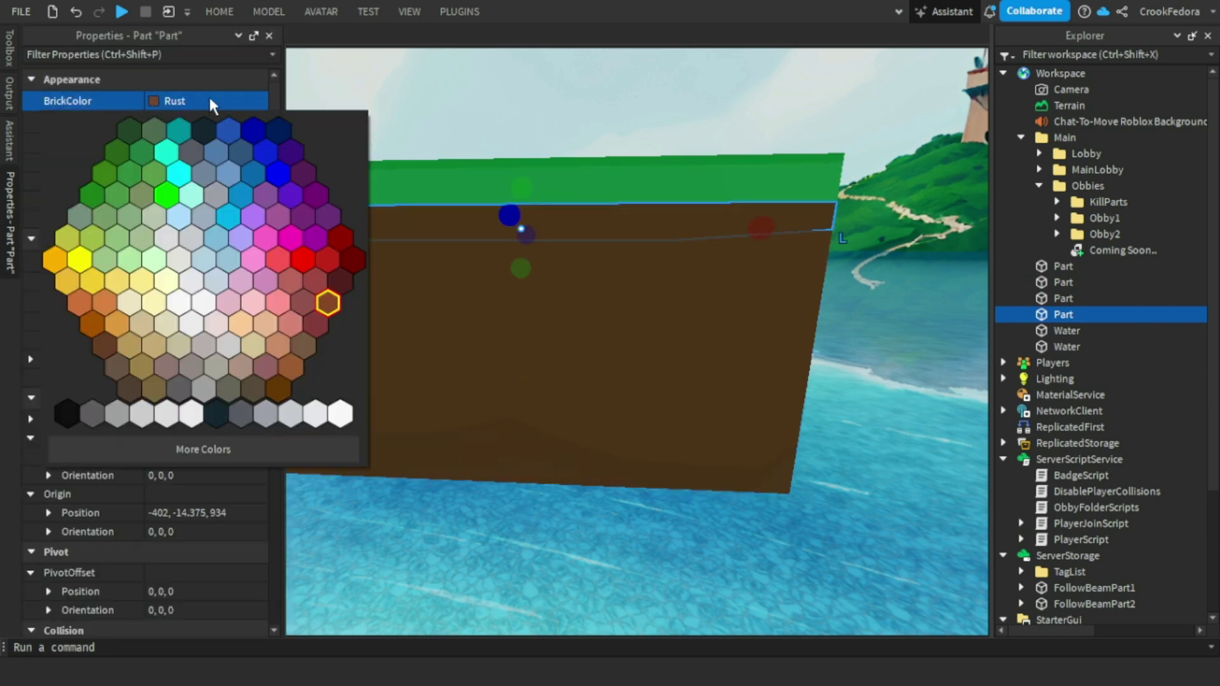
{"action": "left_click", "coordinate": [277, 400]}
Examine the layered block's grass top, dark strip and brown base from several sides
{"action": "left_click", "coordinate": [528, 77]}
{"action": "right_click_drag", "start_coordinate": [534, 86], "coordinate": [597, 151]}
{"action": "scroll", "coordinate": [564, 131], "scroll_direction": "down", "scroll_amount": 3}
{"action": "key", "text": "e"}
{"action": "key", "text": "w"}
{"action": "key", "text": "d"}
{"action": "key", "text": "d"}
{"action": "key", "text": "s"}
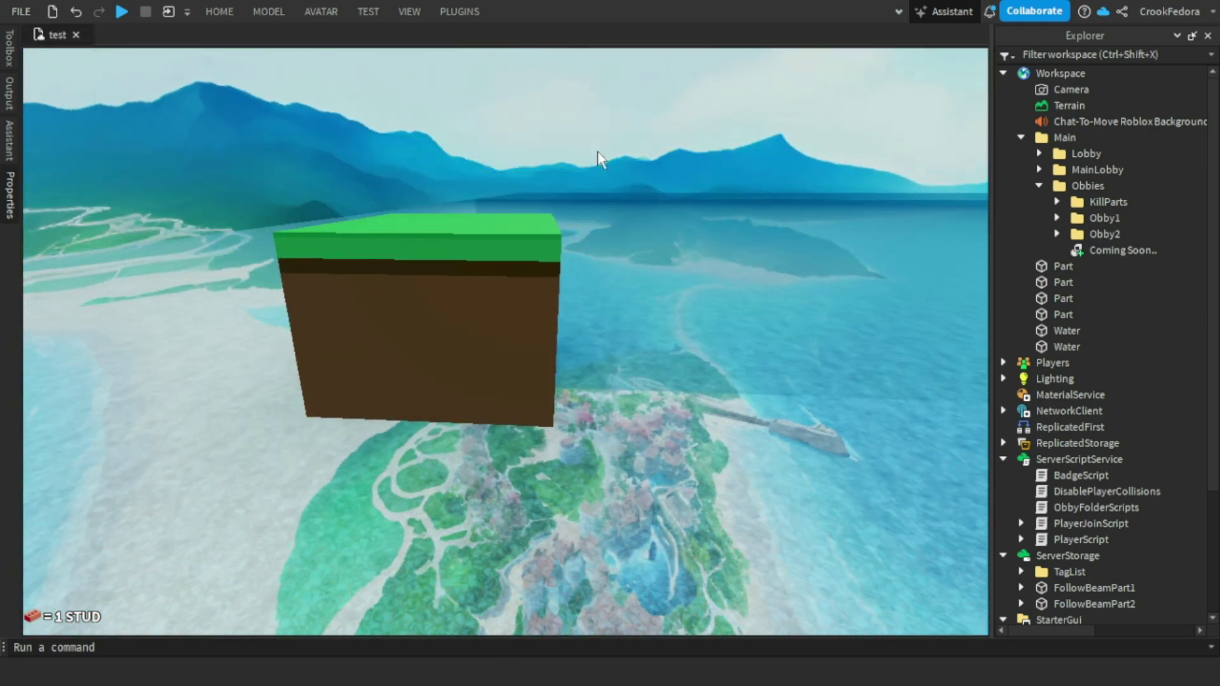
{"action": "scroll", "coordinate": [615, 216], "scroll_direction": "up", "scroll_amount": 5}
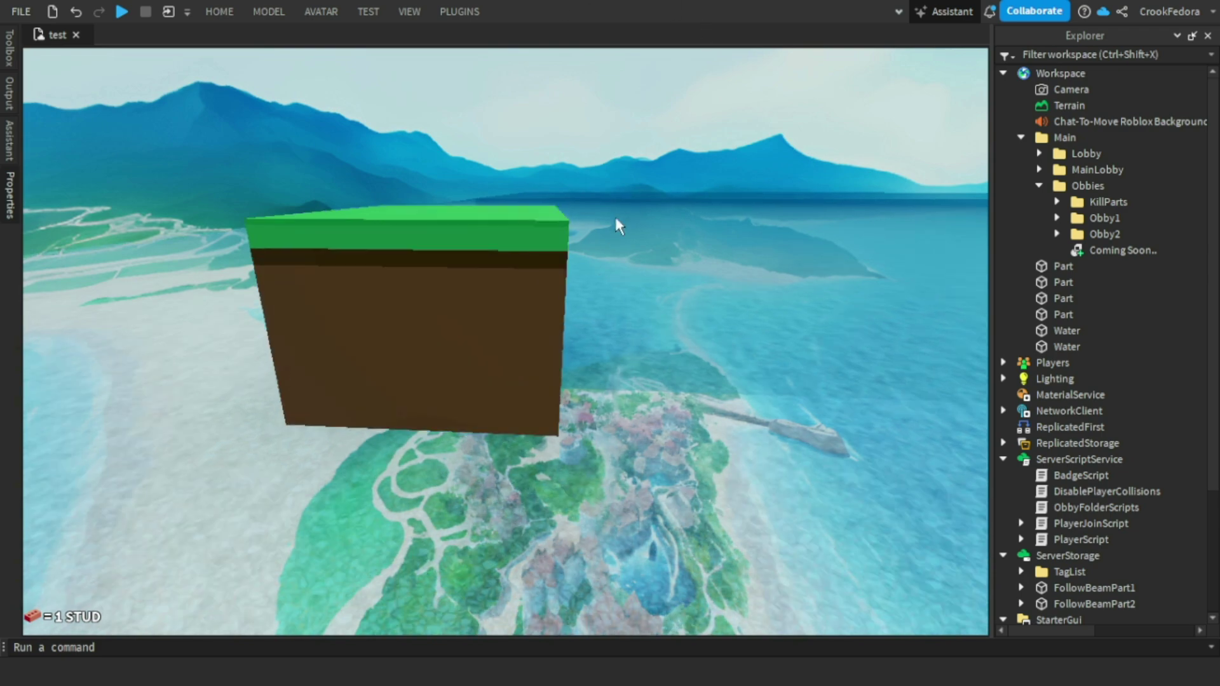
Select the stacked block layers and group them into a model named Platform
{"action": "right_click", "coordinate": [680, 116]}
{"action": "left_click", "coordinate": [653, 128]}
{"action": "left_click_drag", "start_coordinate": [653, 128], "coordinate": [96, 495]}
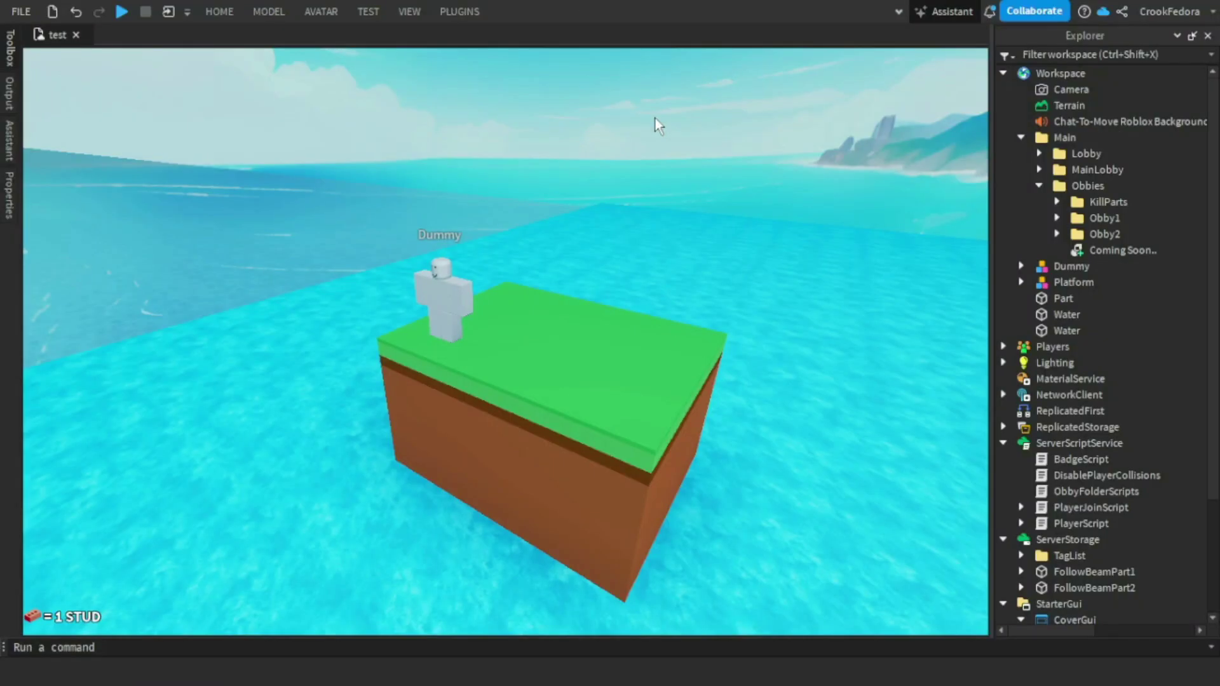
Select the Platform model and open the Building Tools by F3X resize tool for it
{"action": "left_click", "coordinate": [577, 353]}
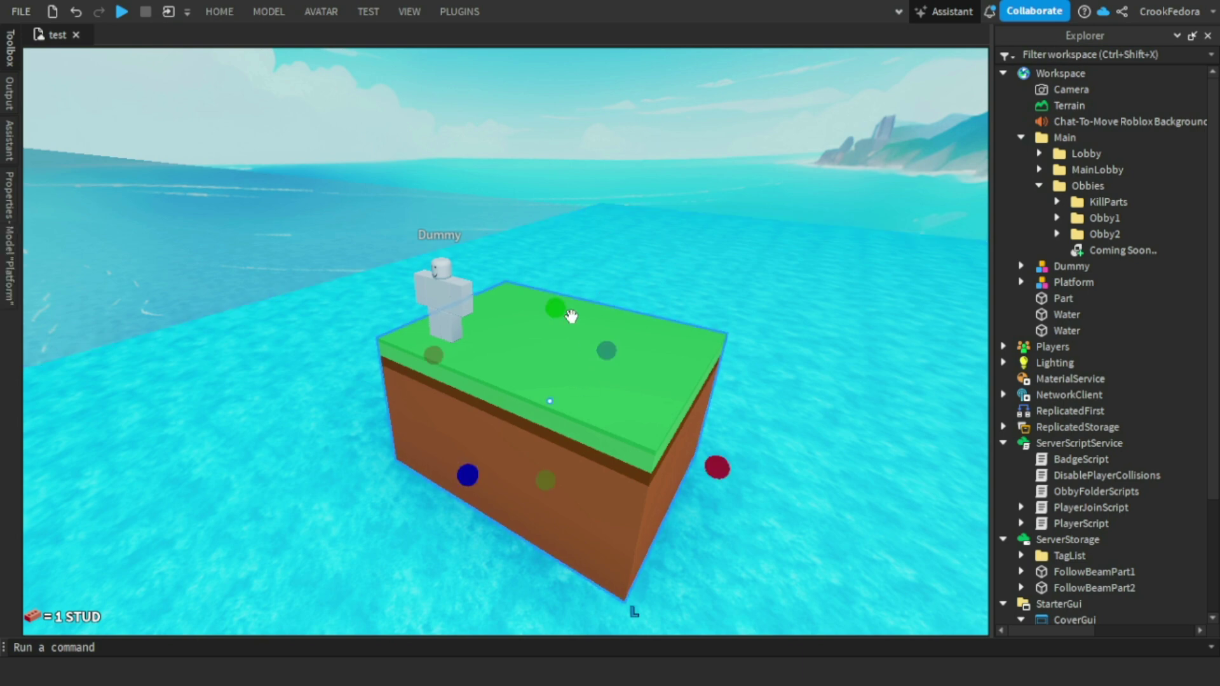
{"action": "key", "text": "f"}
{"action": "left_click", "coordinate": [461, 12]}
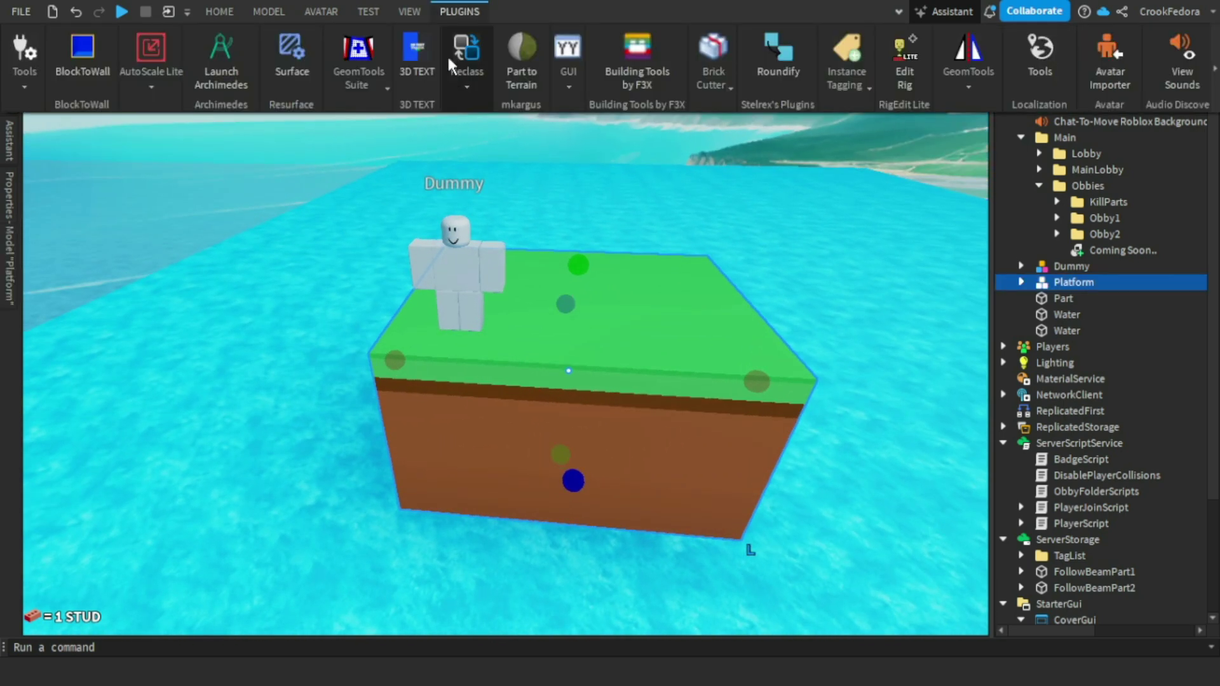
{"action": "left_click", "coordinate": [661, 71]}
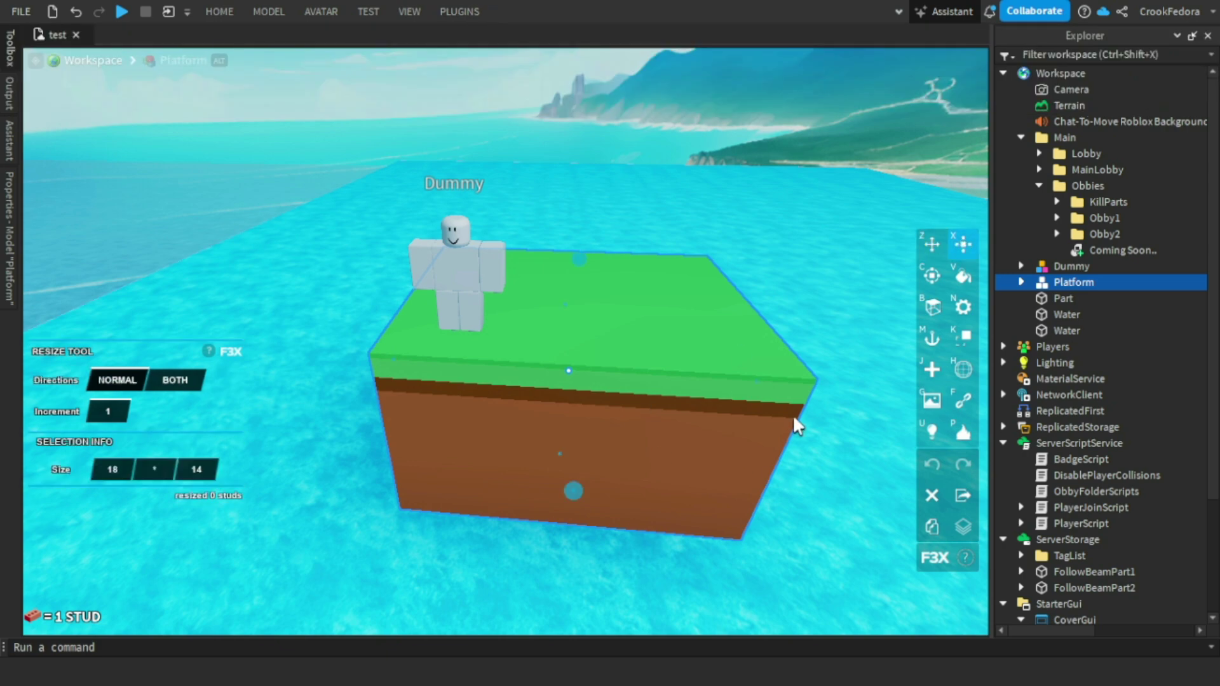
Resize the platform into a tall, long wall about 8.78 studs wide and 146.46 studs long
{"action": "scroll", "coordinate": [680, 392], "scroll_direction": "up", "scroll_amount": 5}
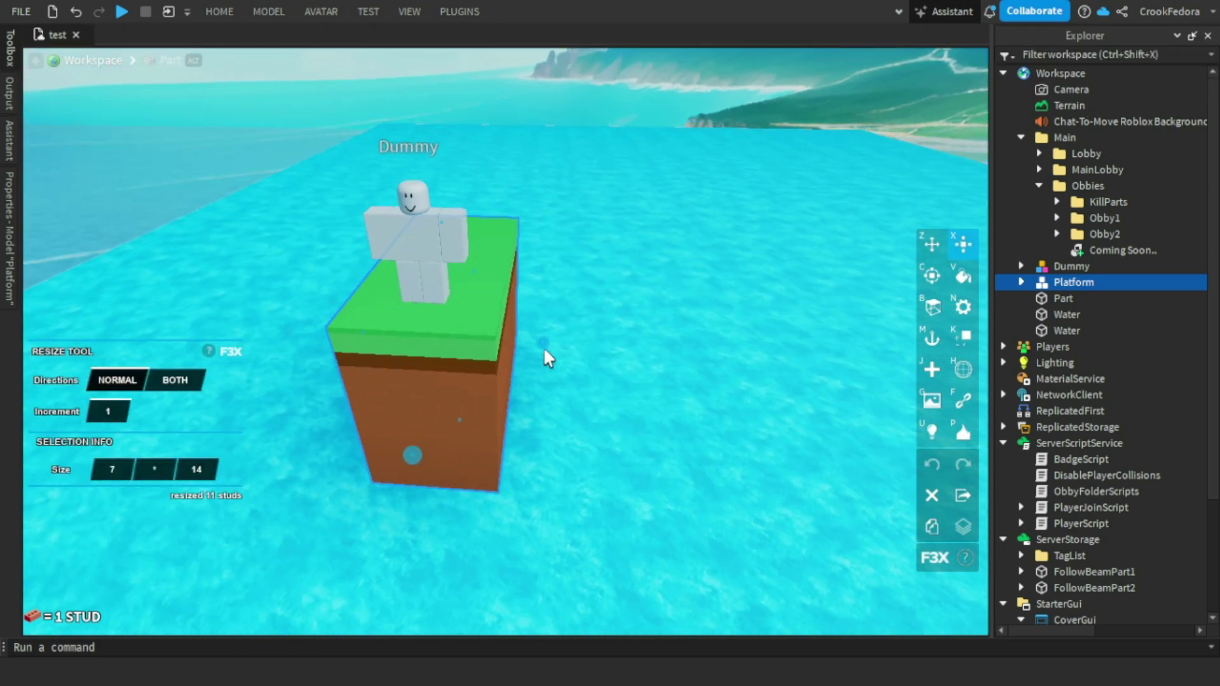
{"action": "right_click_drag", "start_coordinate": [544, 347], "coordinate": [536, 319]}
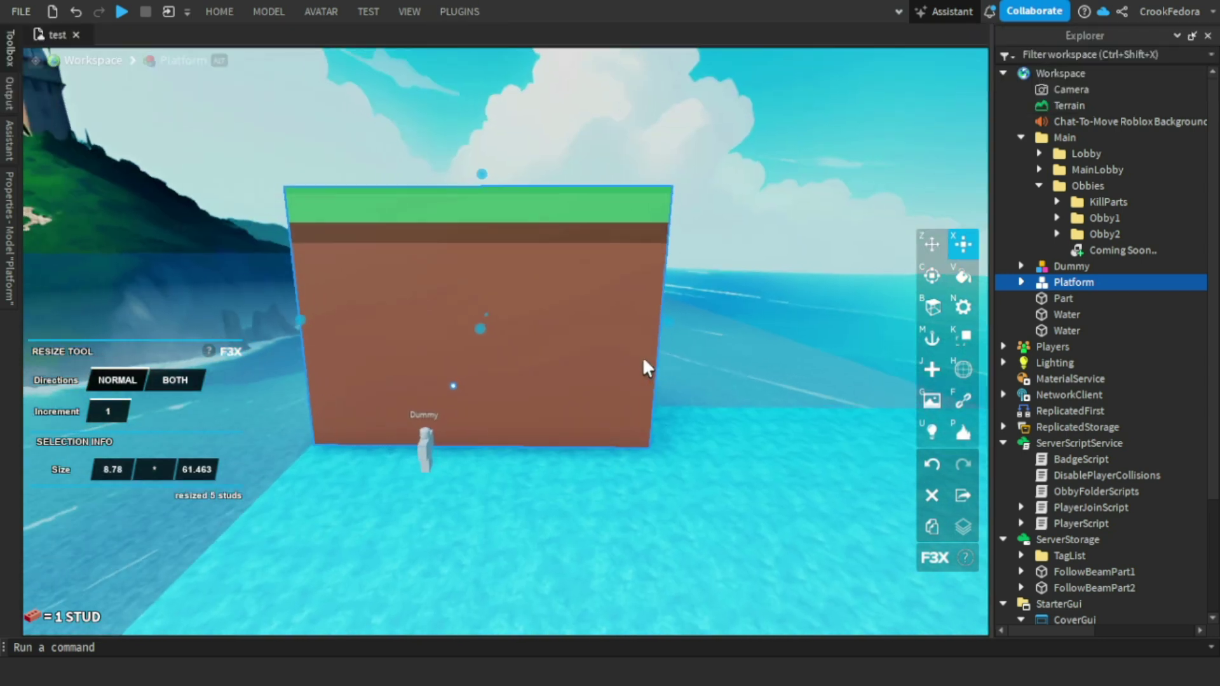
{"action": "scroll", "coordinate": [643, 356], "scroll_direction": "up", "scroll_amount": 3}
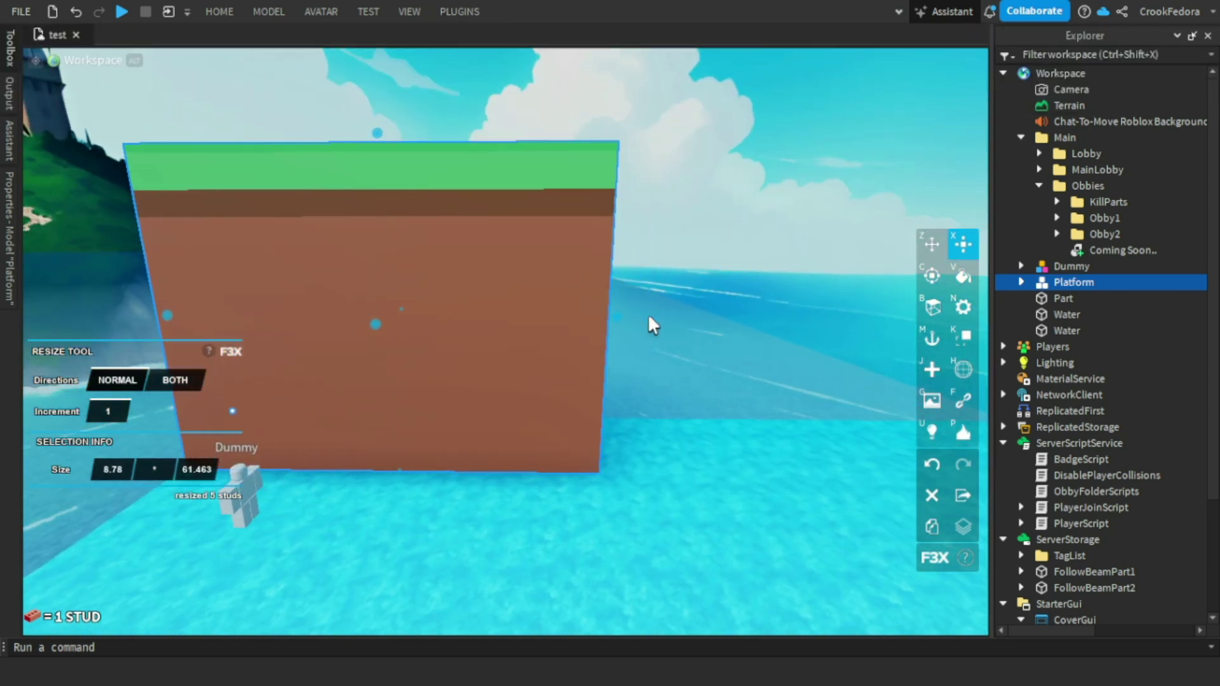
{"action": "left_click_drag", "start_coordinate": [613, 317], "coordinate": [735, 334]}
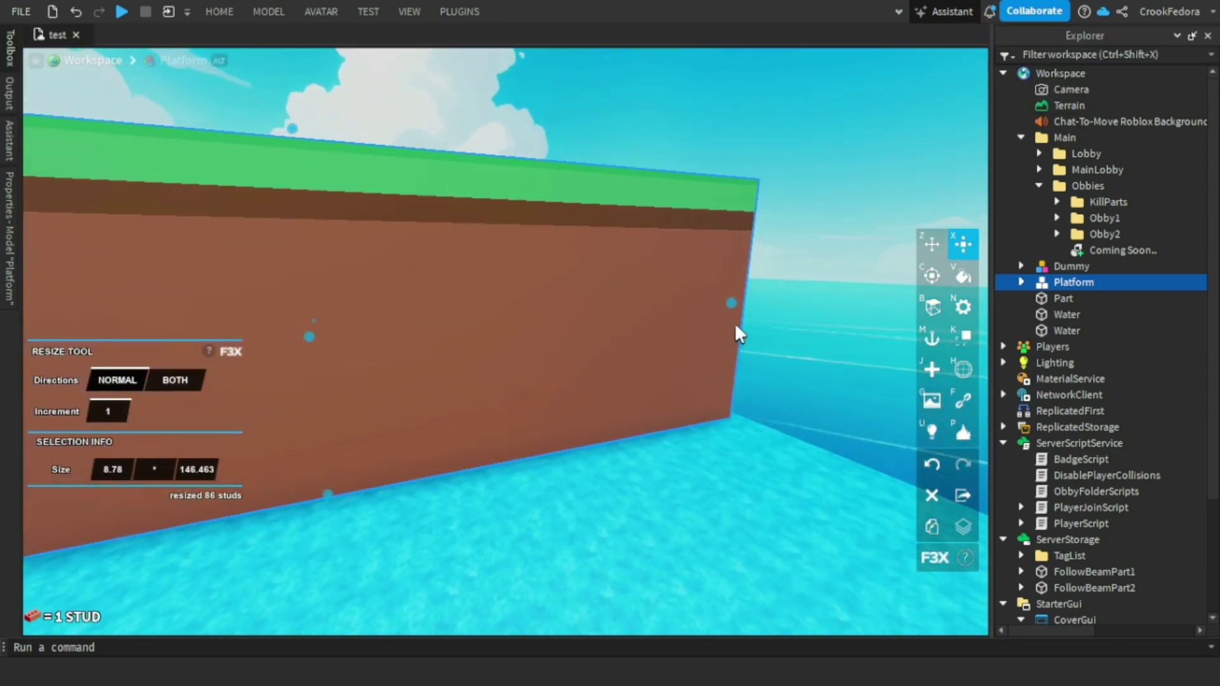
Duplicate the wall platform, shorten the copy at its end to about 16.46 studs and extend it outward
{"action": "right_click_drag", "start_coordinate": [848, 203], "coordinate": [837, 205]}
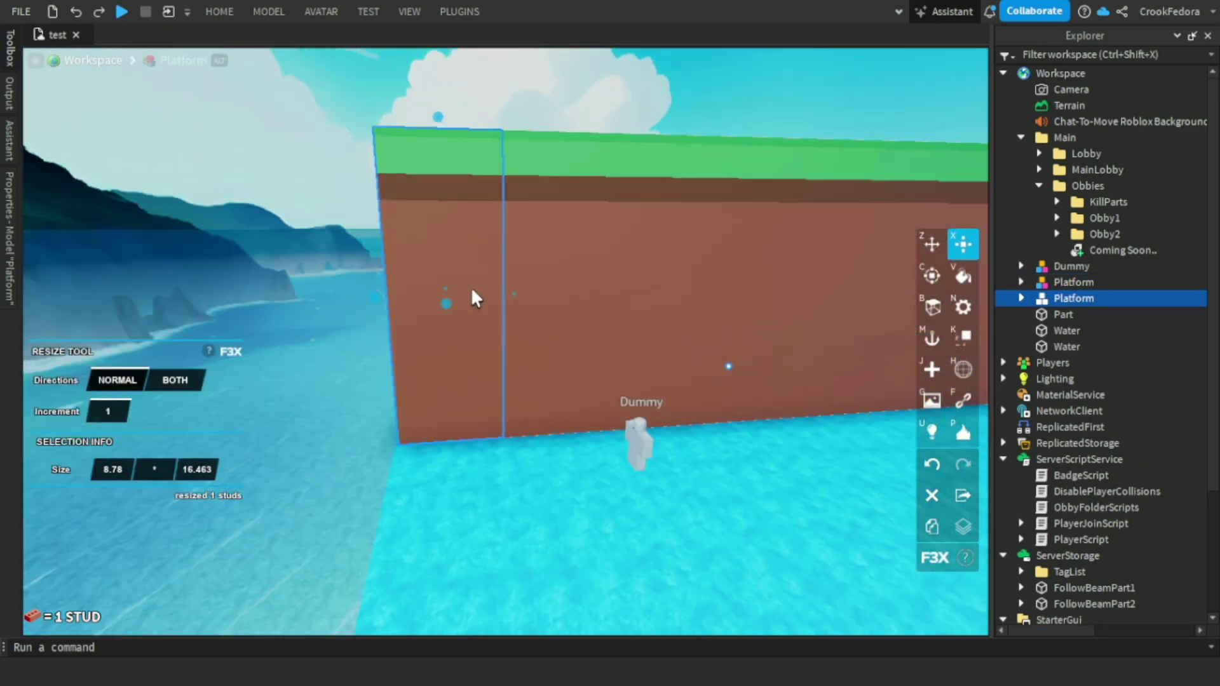
{"action": "left_click_drag", "start_coordinate": [439, 305], "coordinate": [449, 344]}
{"action": "key", "text": "e"}
{"action": "right_click_drag", "start_coordinate": [505, 261], "coordinate": [550, 340]}
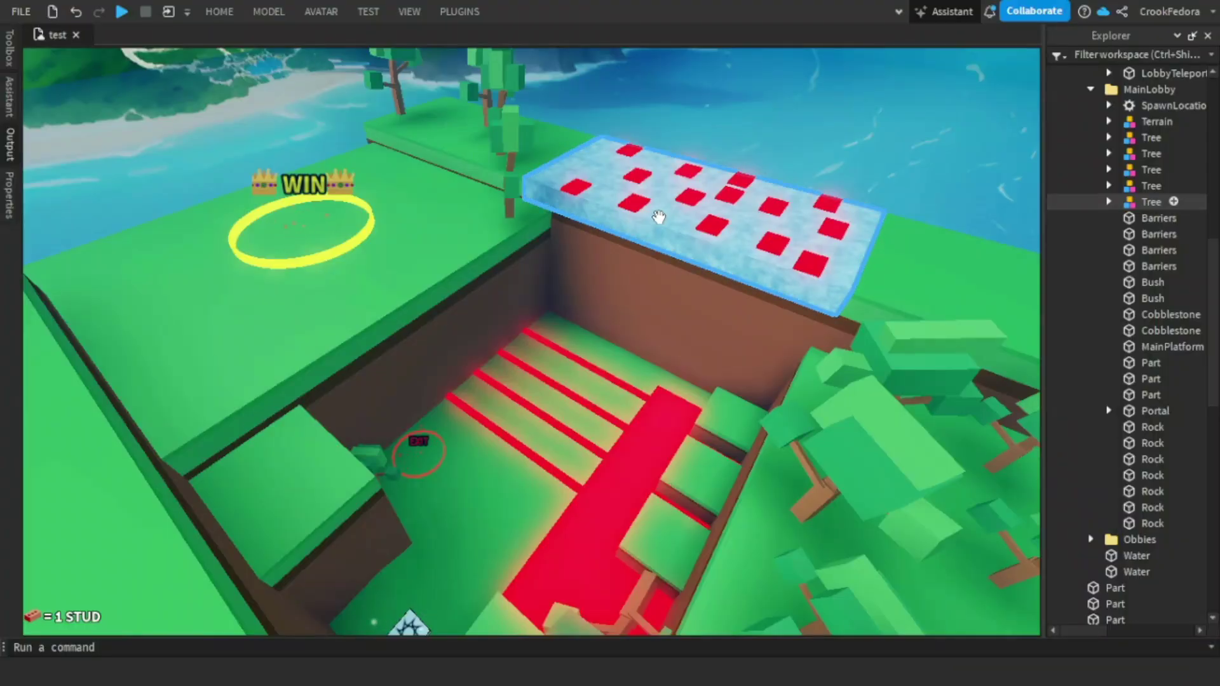
Look over the built obby course, from the sunken kill parts and spawn pad to the WIN circle
{"action": "scroll", "coordinate": [543, 284], "scroll_direction": "up", "scroll_amount": 5}
{"action": "right_click_drag", "start_coordinate": [546, 284], "coordinate": [545, 283]}
{"action": "key", "text": "d"}
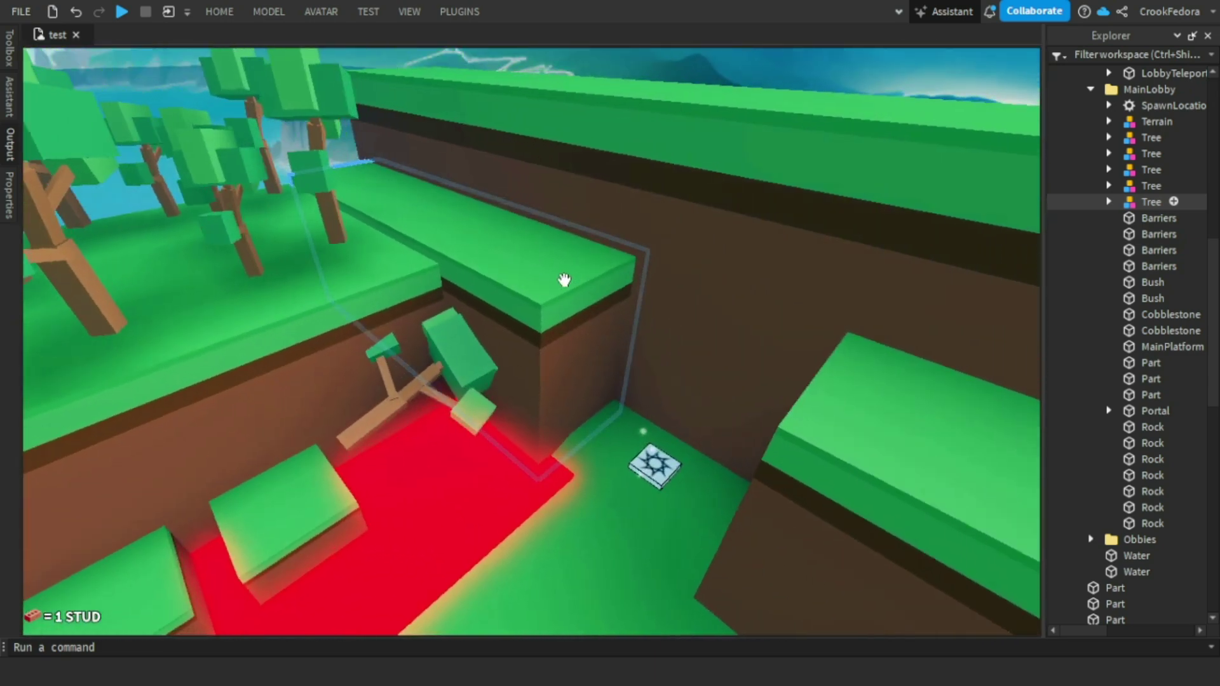
{"action": "scroll", "coordinate": [622, 260], "scroll_direction": "down", "scroll_amount": 10}
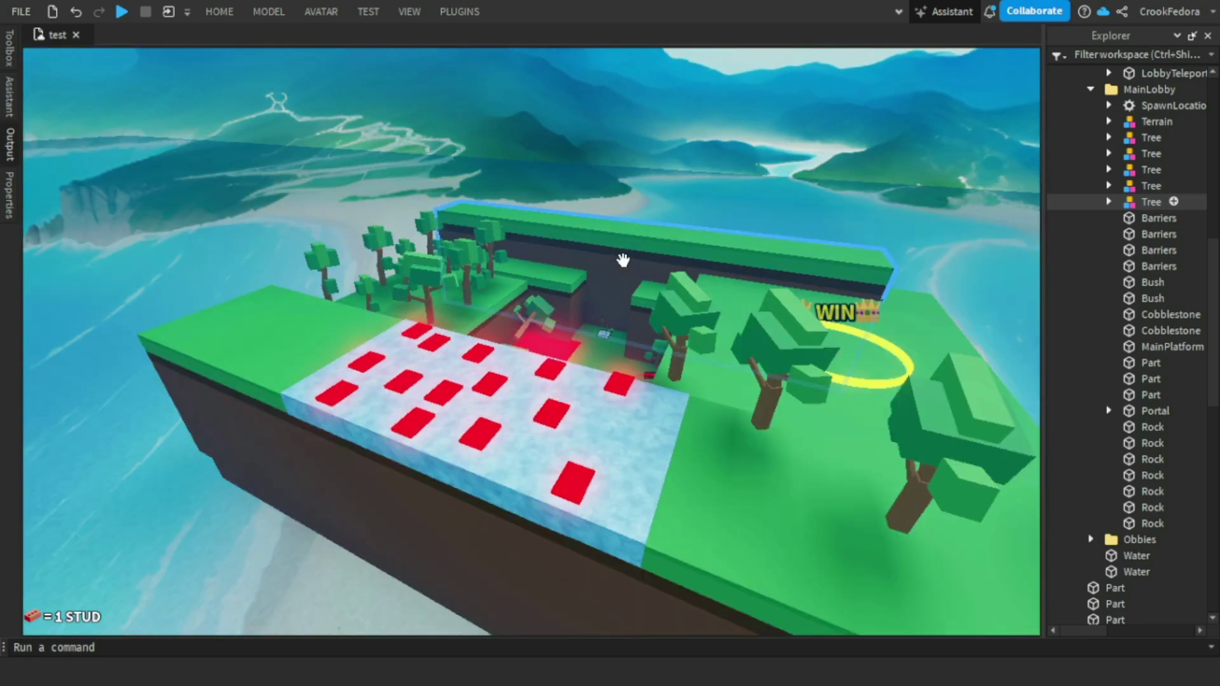
Examine the sunken section of the obby course, including the red kill strips, stepping platforms and EXIT circle
{"action": "scroll", "coordinate": [623, 260], "scroll_direction": "up", "scroll_amount": 8}
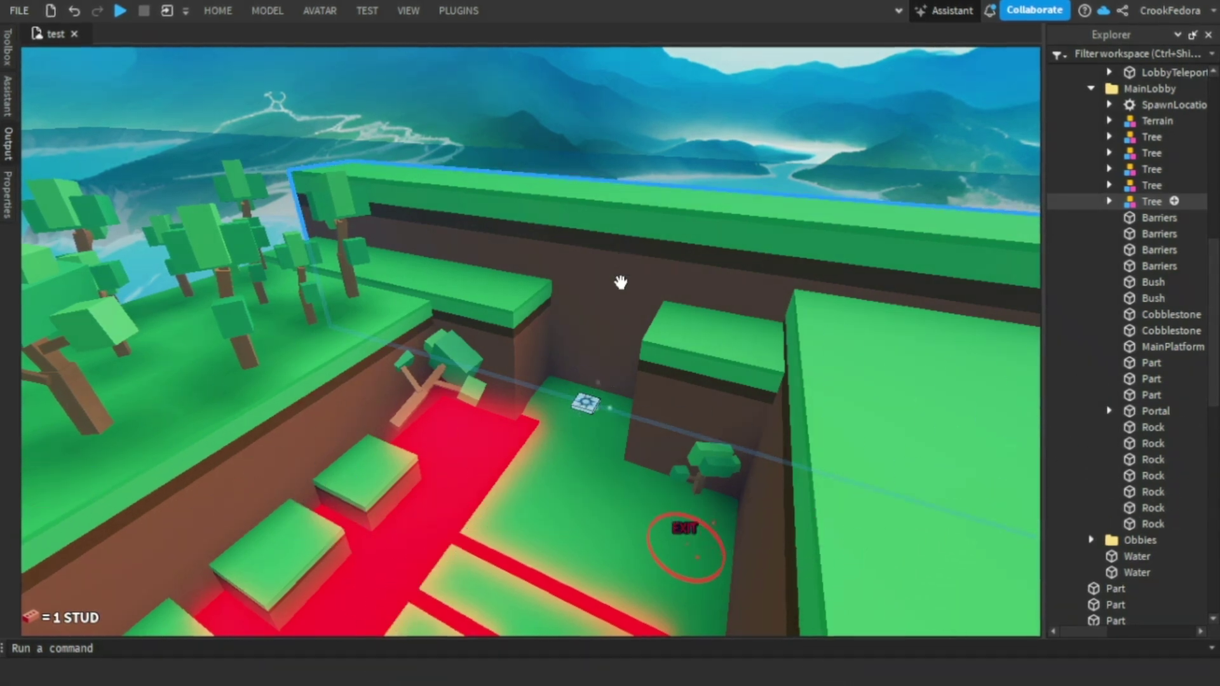
{"action": "scroll", "coordinate": [618, 329], "scroll_direction": "up", "scroll_amount": 8}
{"action": "right_click_drag", "start_coordinate": [512, 364], "coordinate": [596, 349]}
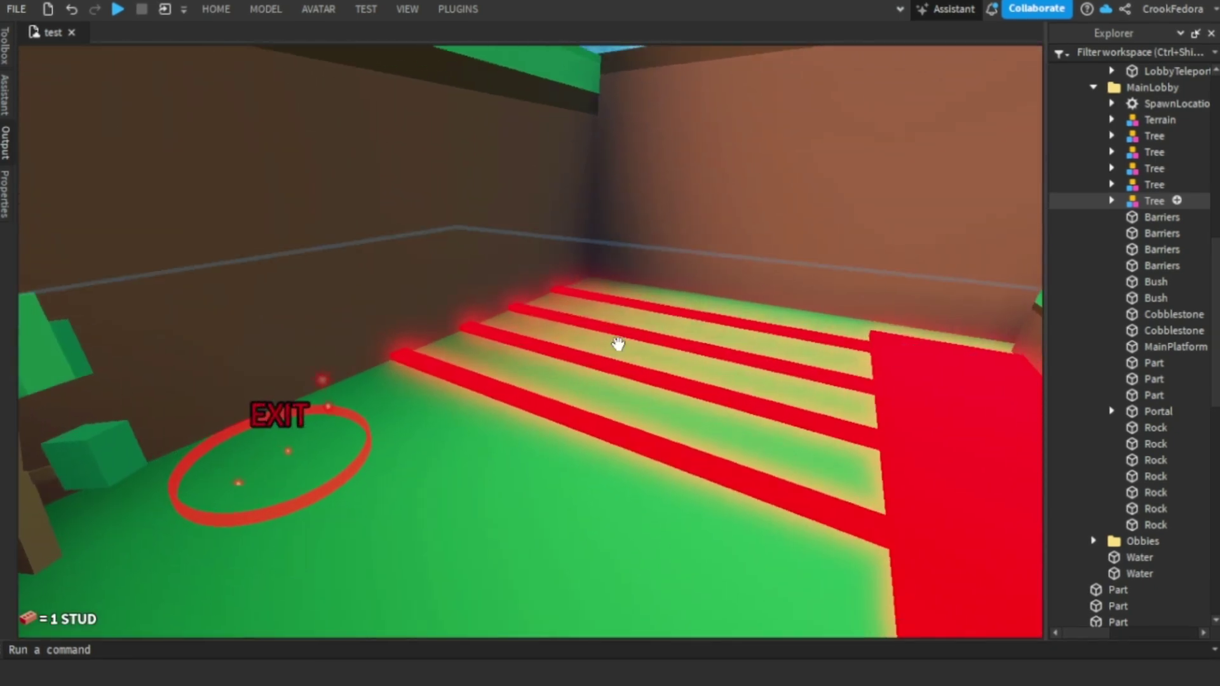
{"action": "scroll", "coordinate": [566, 335], "scroll_direction": "up", "scroll_amount": 5}
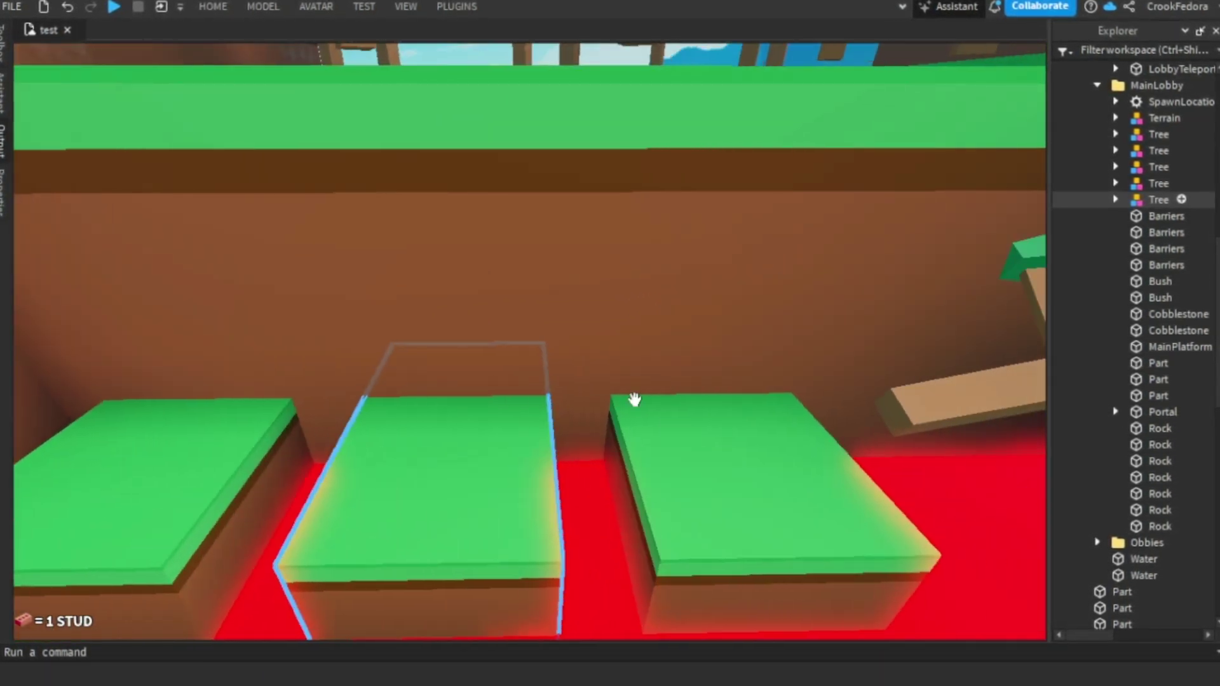
{"action": "scroll", "coordinate": [634, 399], "scroll_direction": "up", "scroll_amount": 10}
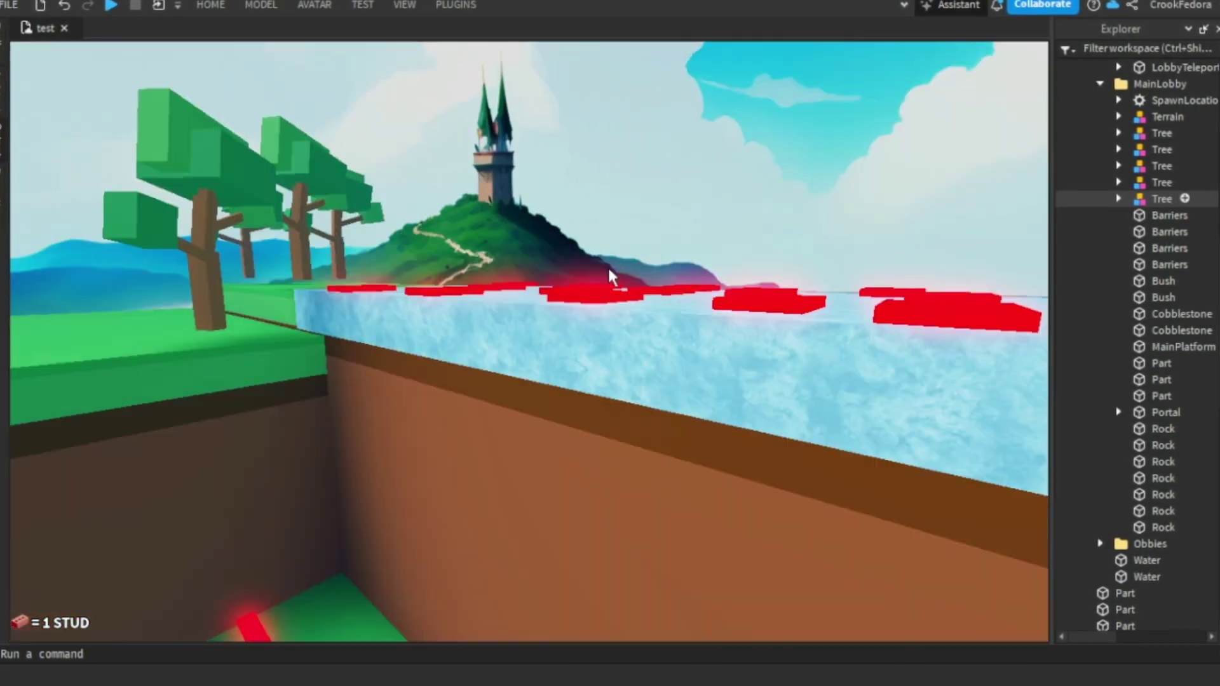
{"action": "scroll", "coordinate": [605, 275], "scroll_direction": "up", "scroll_amount": 5}
Examine the ice platform with its red kill parts and the crowned WIN circle on the final grass platform
{"action": "scroll", "coordinate": [608, 266], "scroll_direction": "down", "scroll_amount": 3}
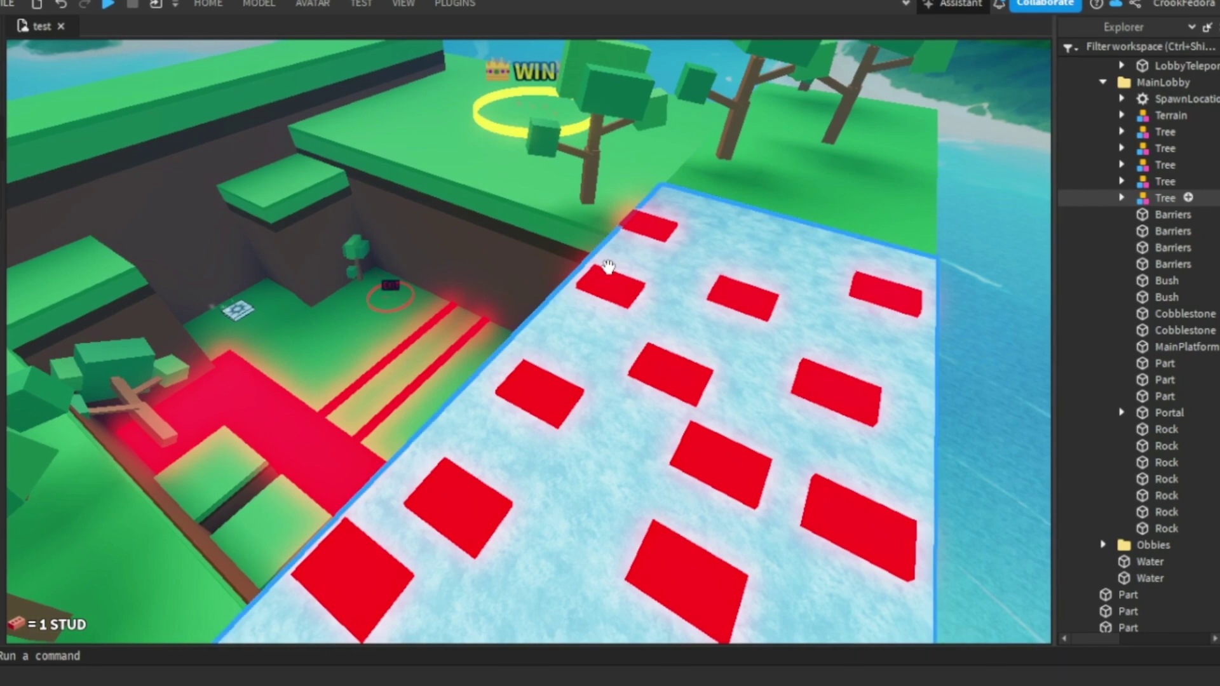
{"action": "right_click_drag", "start_coordinate": [597, 256], "coordinate": [599, 262]}
{"action": "scroll", "coordinate": [599, 261], "scroll_direction": "up", "scroll_amount": 5}
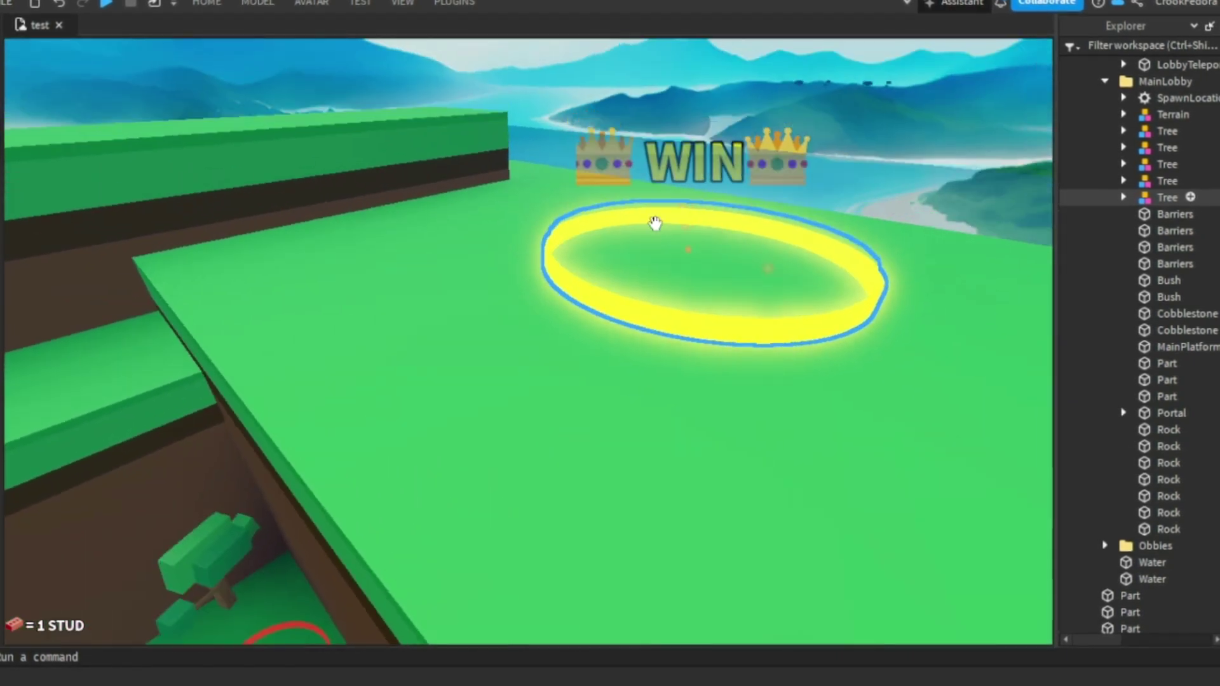
{"action": "middle_click_drag", "start_coordinate": [654, 223], "coordinate": [654, 338]}
{"action": "scroll", "coordinate": [654, 338], "scroll_direction": "up", "scroll_amount": 1}
{"action": "scroll", "coordinate": [642, 345], "scroll_direction": "down", "scroll_amount": 2}
{"action": "right_click_drag", "start_coordinate": [684, 324], "coordinate": [683, 324]}
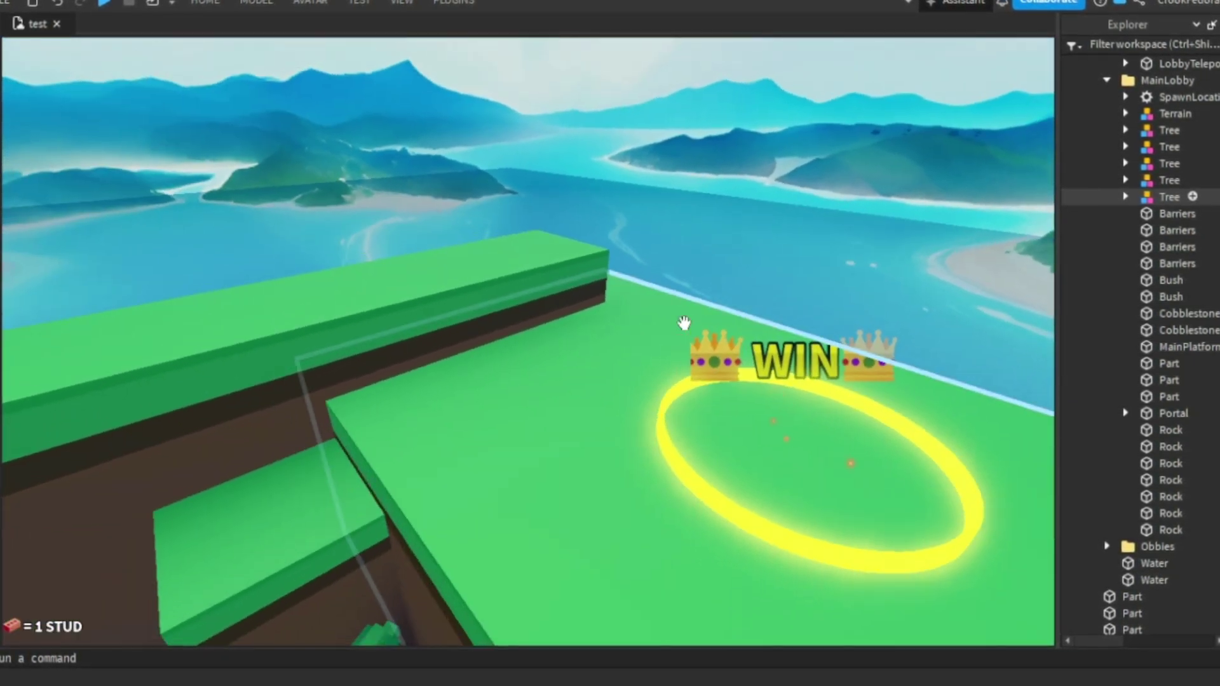
{"action": "right_click_drag", "start_coordinate": [622, 302], "coordinate": [647, 293]}
{"action": "scroll", "coordinate": [610, 305], "scroll_direction": "up", "scroll_amount": 2}
{"action": "right_click_drag", "start_coordinate": [607, 395], "coordinate": [771, 422]}
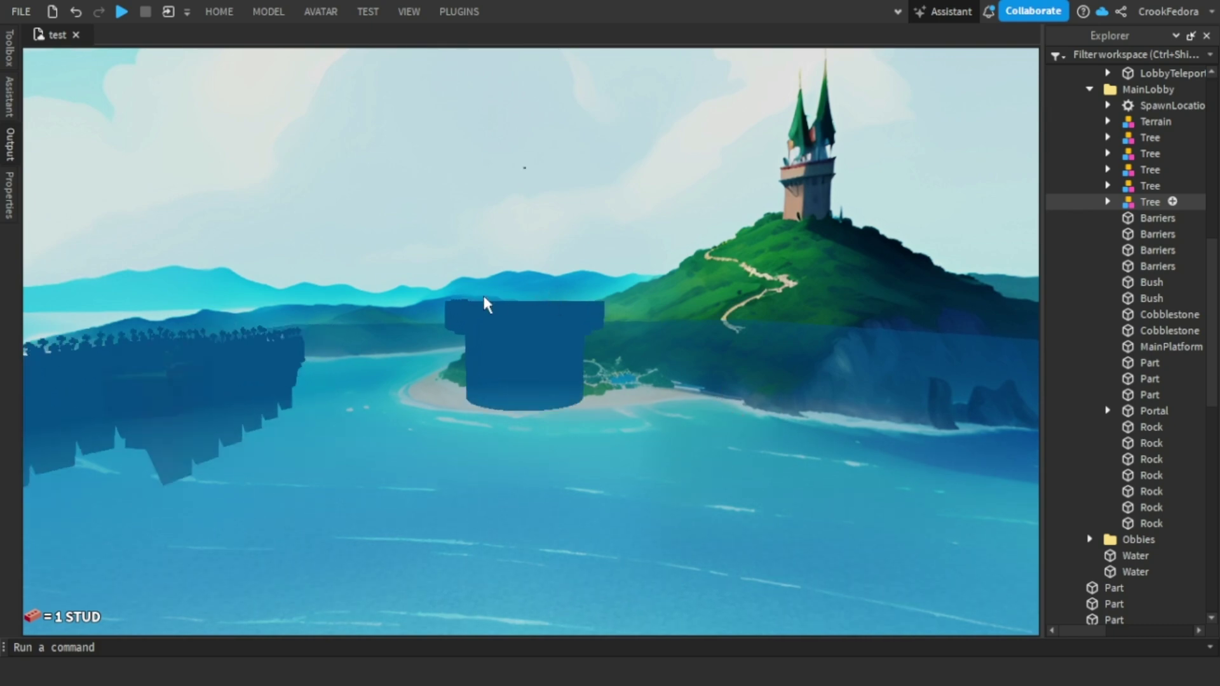
Fly across the water to the walled lobby island and examine the World 1, World 2 and World 3 portals
{"action": "key", "text": "w"}
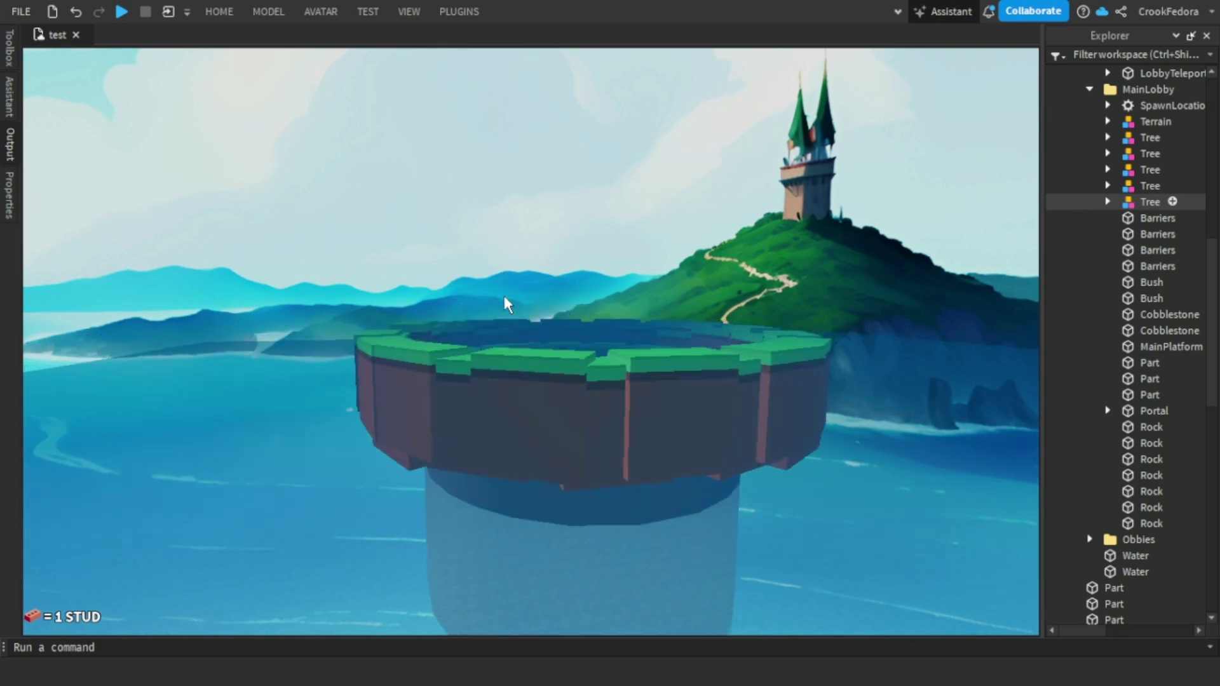
{"action": "key", "text": "w"}
{"action": "right_click_drag", "start_coordinate": [528, 357], "coordinate": [534, 284]}
{"action": "key", "text": "s"}
{"action": "key", "text": "w"}
{"action": "key", "text": "w"}
{"action": "key", "text": "d"}
{"action": "right_click_drag", "start_coordinate": [517, 155], "coordinate": [626, 254]}
{"action": "key", "text": "w"}
{"action": "key", "text": "s"}
{"action": "right_click_drag", "start_coordinate": [191, 279], "coordinate": [167, 284]}
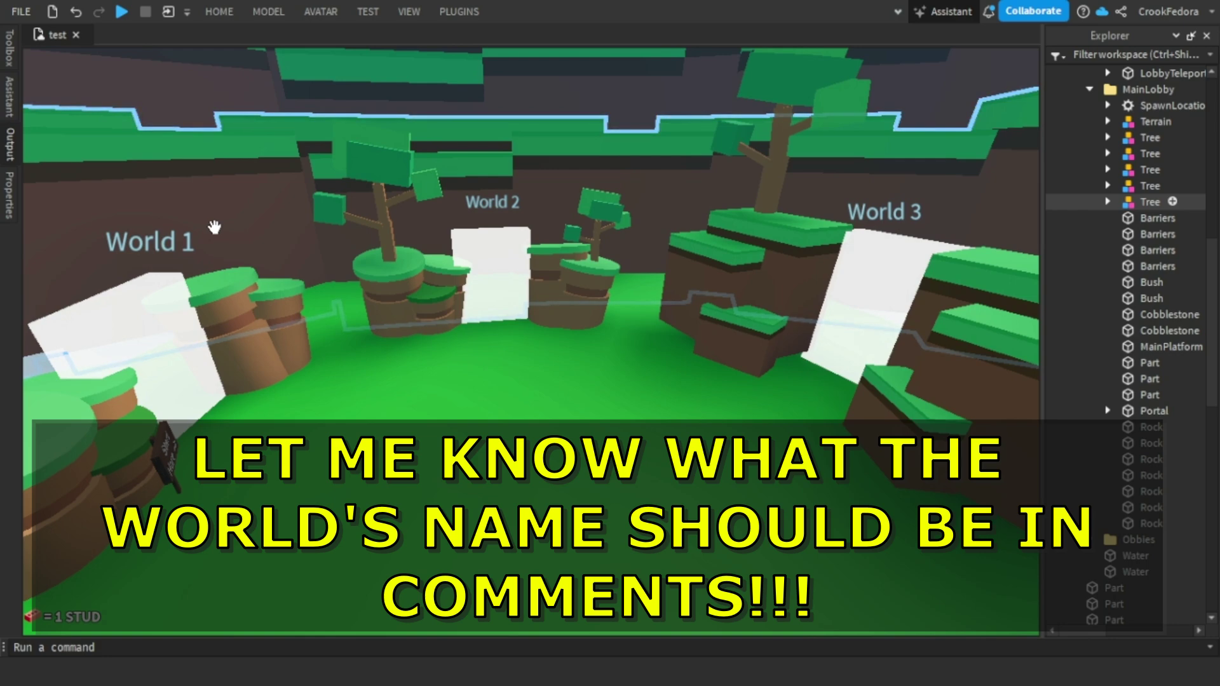
{"action": "right_click_drag", "start_coordinate": [395, 222], "coordinate": [385, 213]}
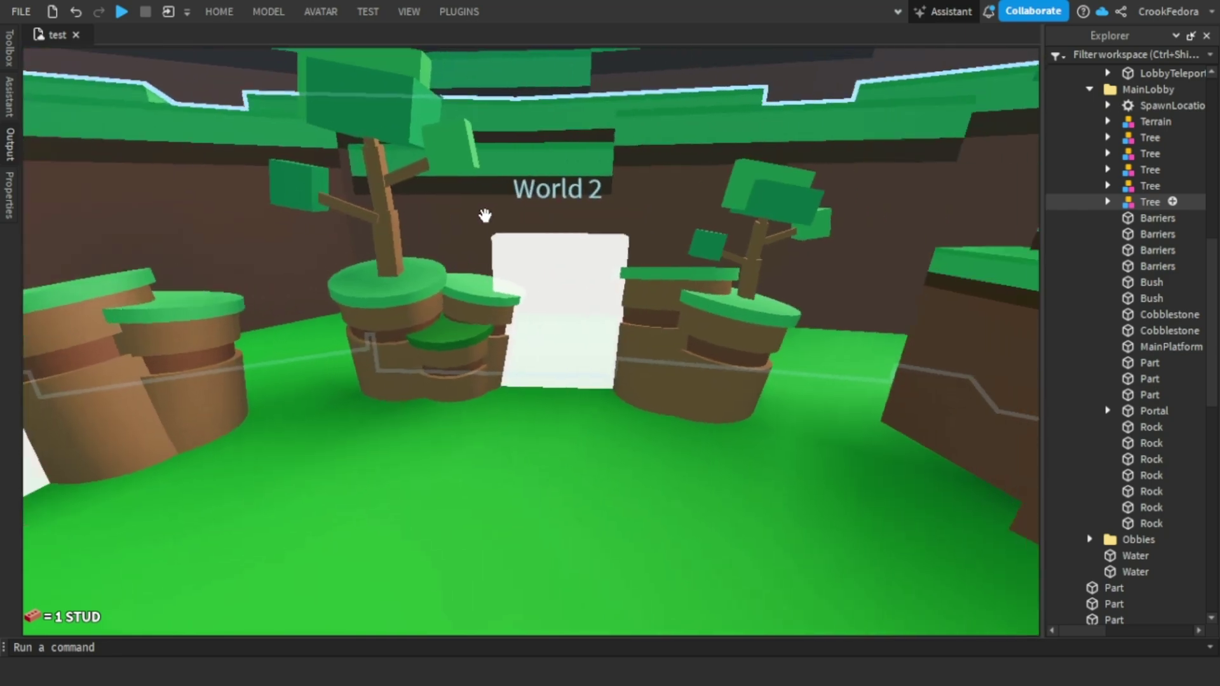
{"action": "scroll", "coordinate": [585, 212], "scroll_direction": "up", "scroll_amount": 2}
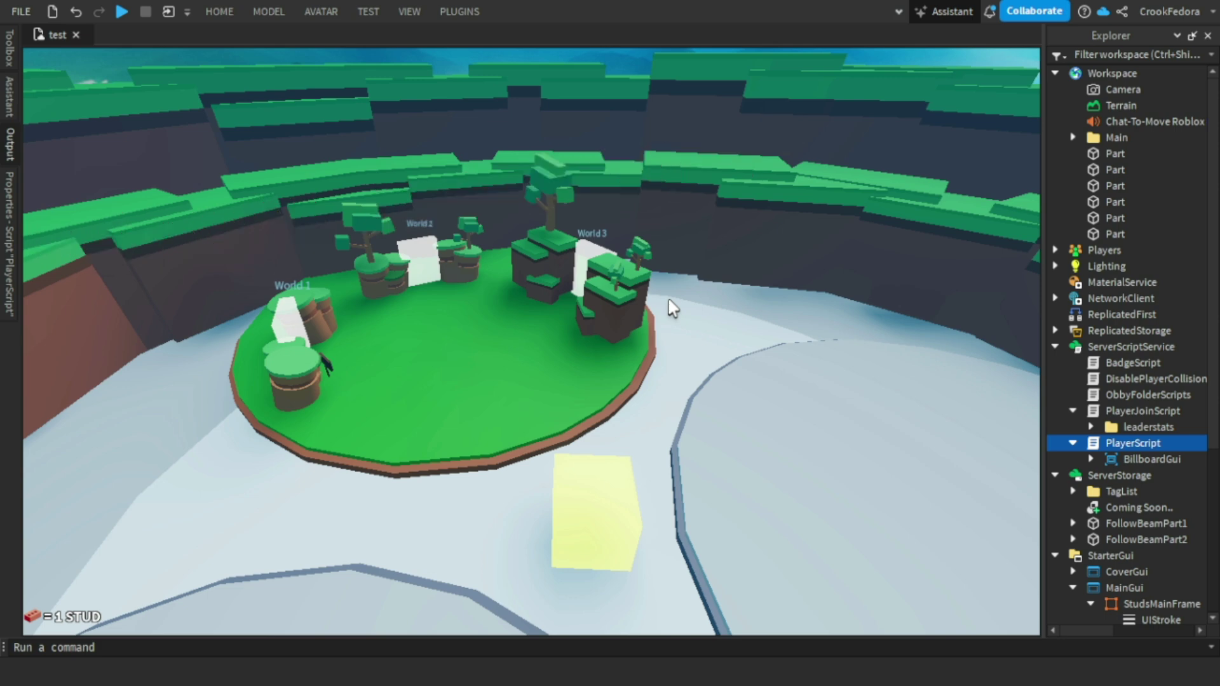
Leave full screen, switch to paint.net and set the Text tool's font to Arial Black
{"action": "key", "text": "F11"}
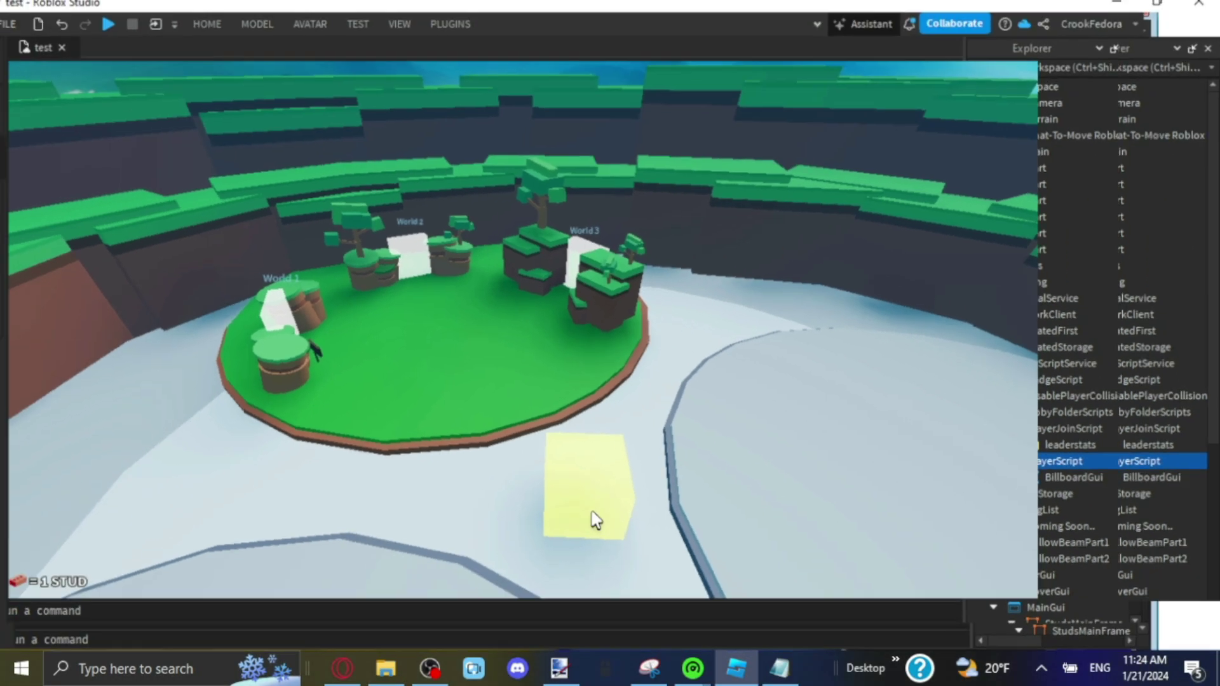
{"action": "left_click", "coordinate": [559, 666]}
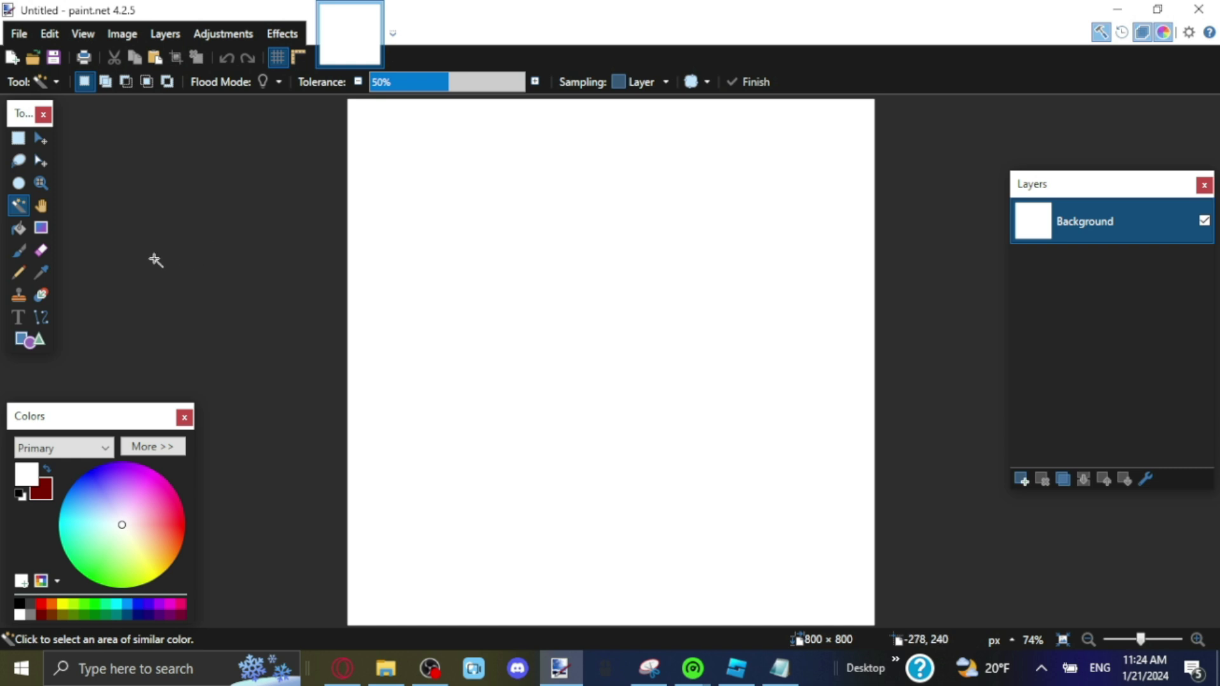
{"action": "left_click", "coordinate": [23, 316]}
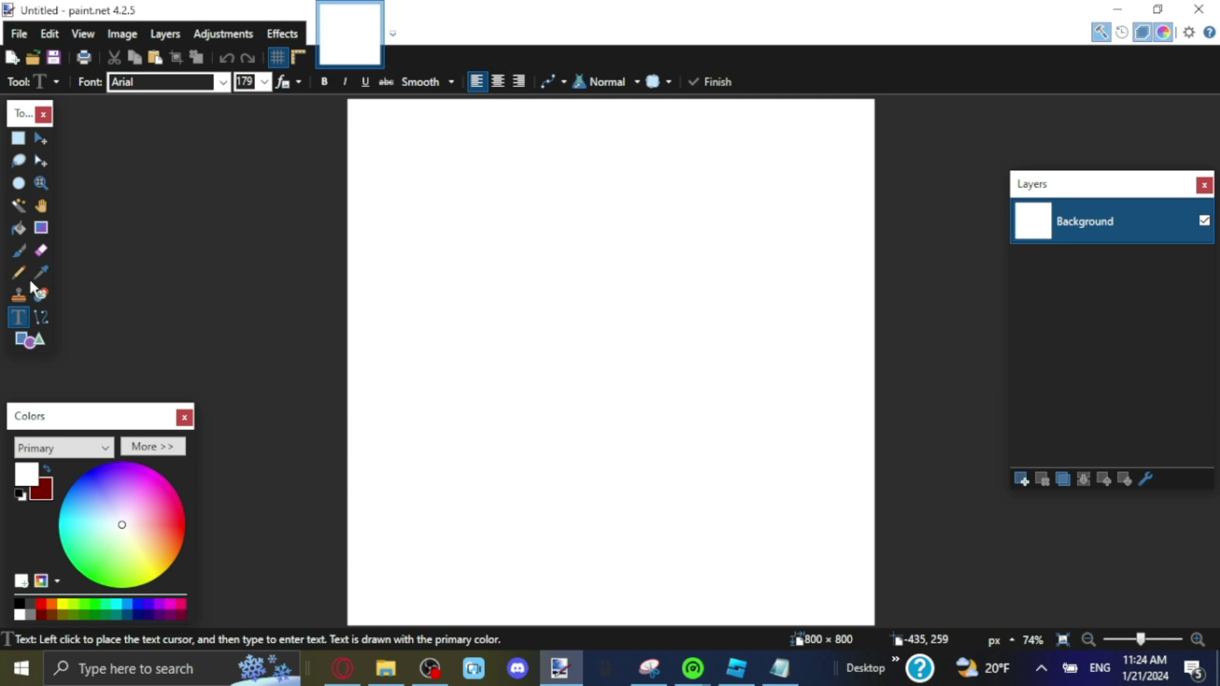
{"action": "left_click", "coordinate": [161, 86]}
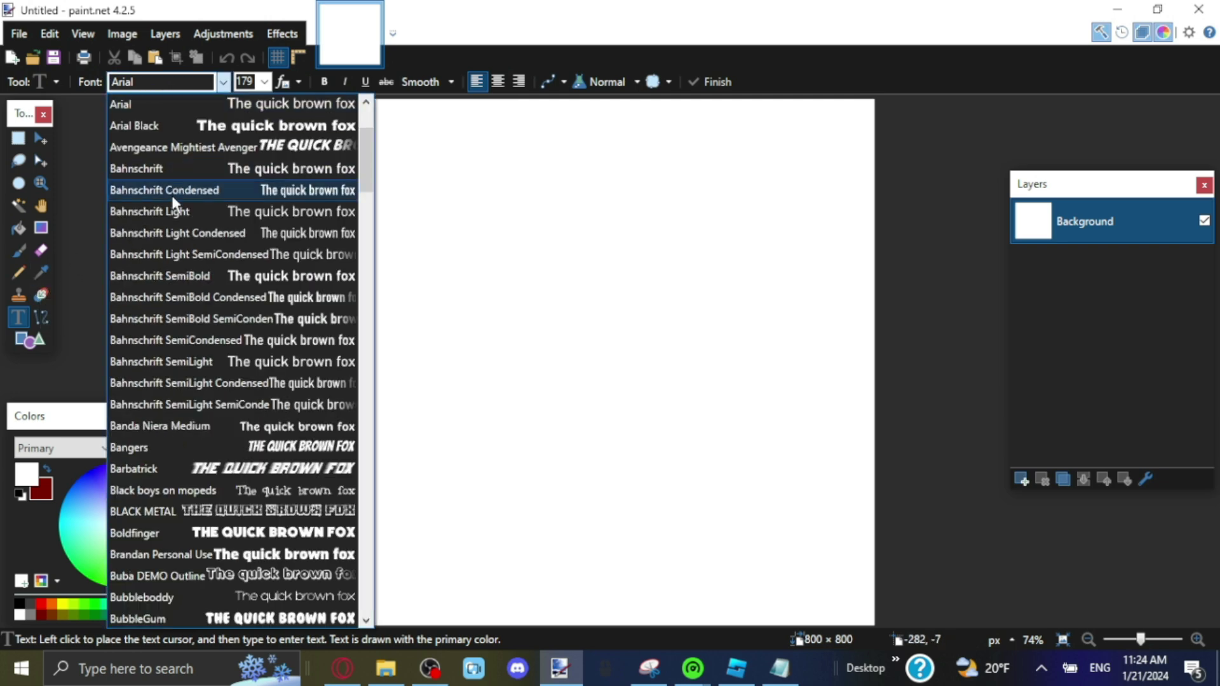
{"action": "left_click", "coordinate": [235, 127]}
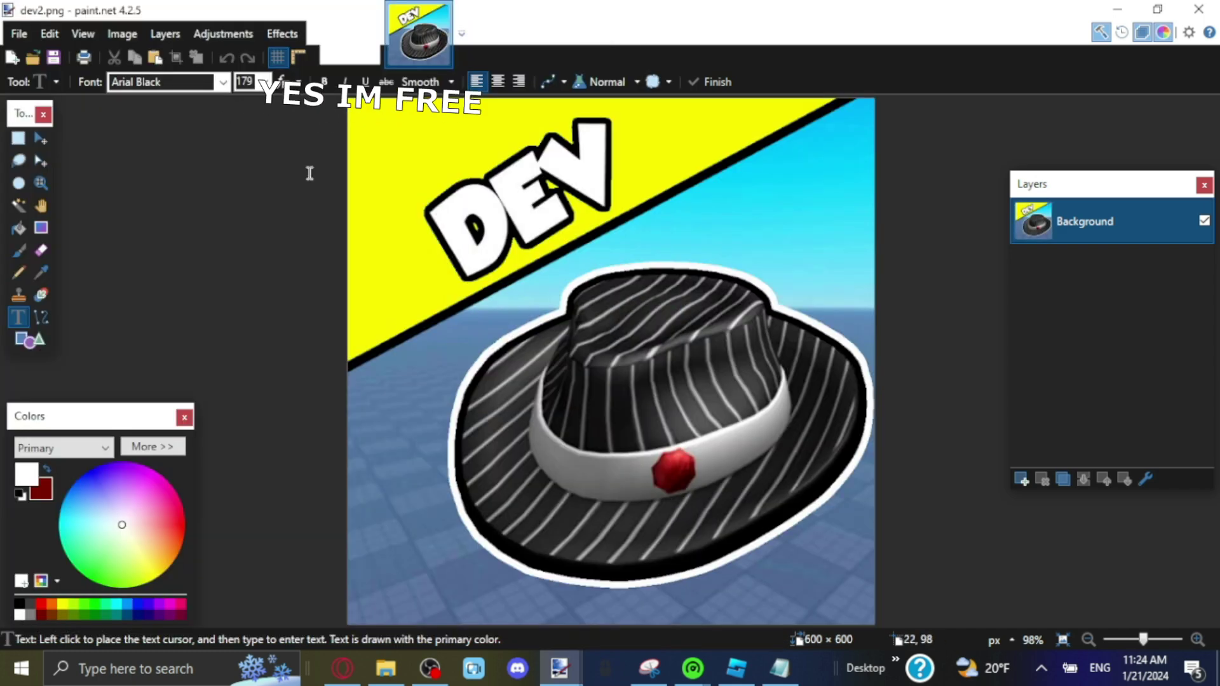
Copy the whole dev2.png image and upload it in Creator Hub as the image of a new badge for the Chat-To-Move Roblox Game
{"action": "left_click", "coordinate": [40, 138]}
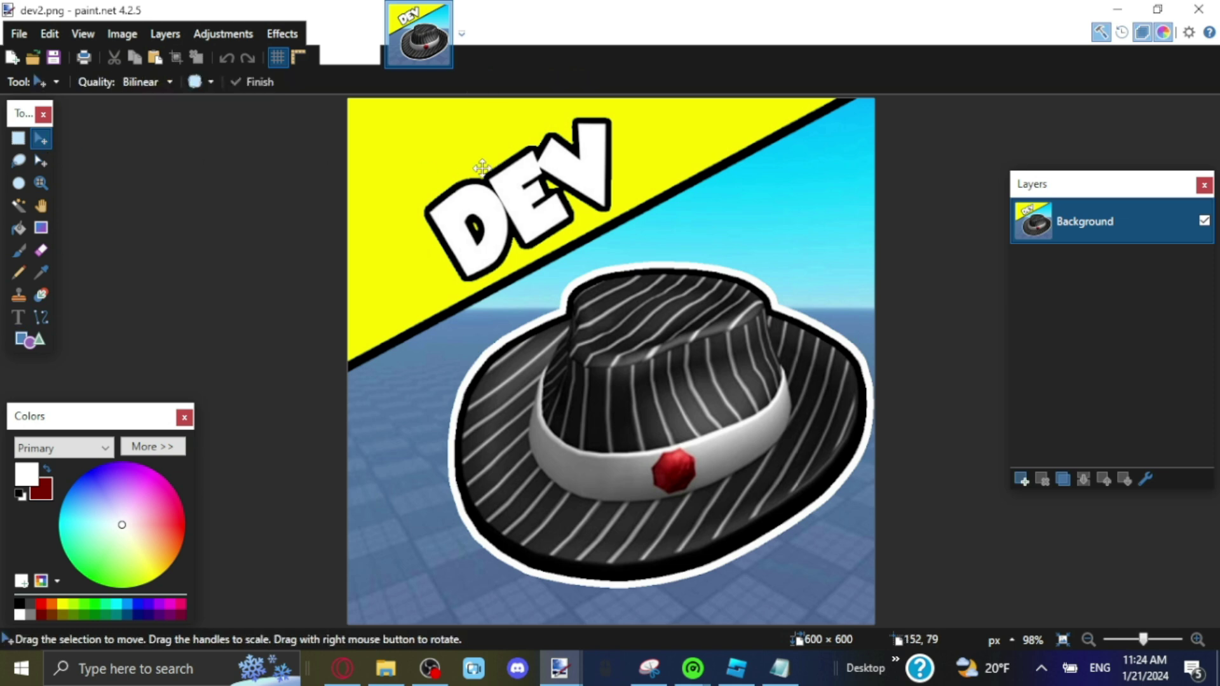
{"action": "key", "text": "ctrl+a"}
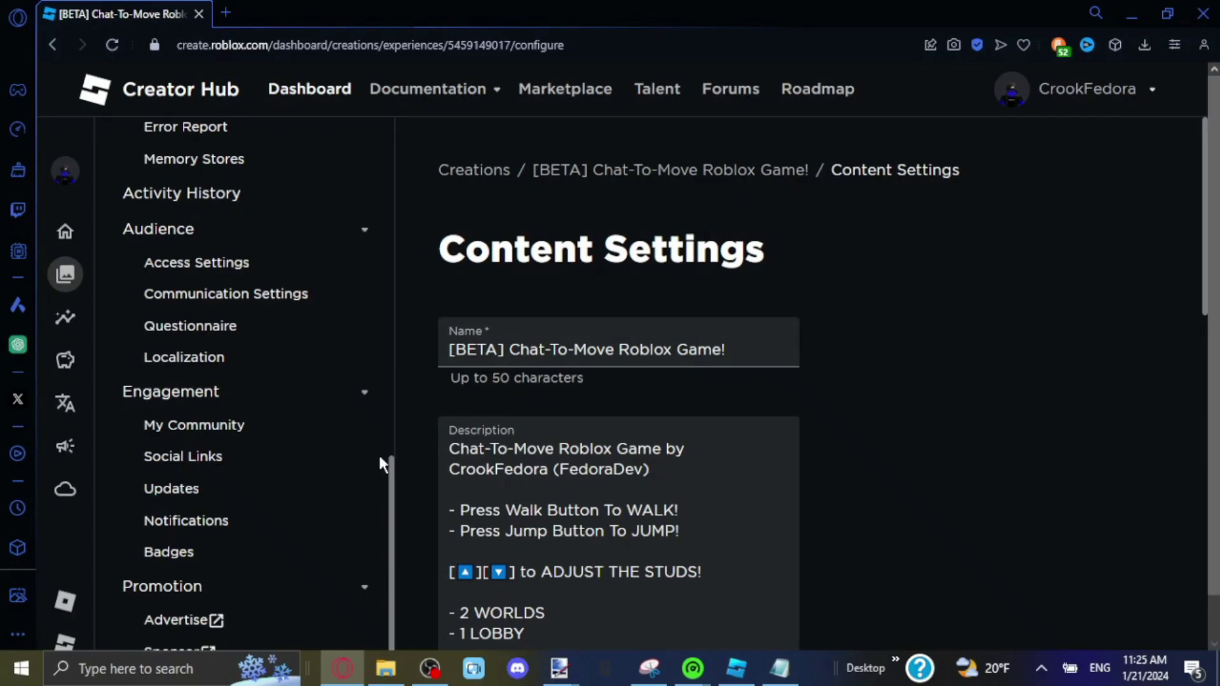
{"action": "left_click", "coordinate": [210, 557]}
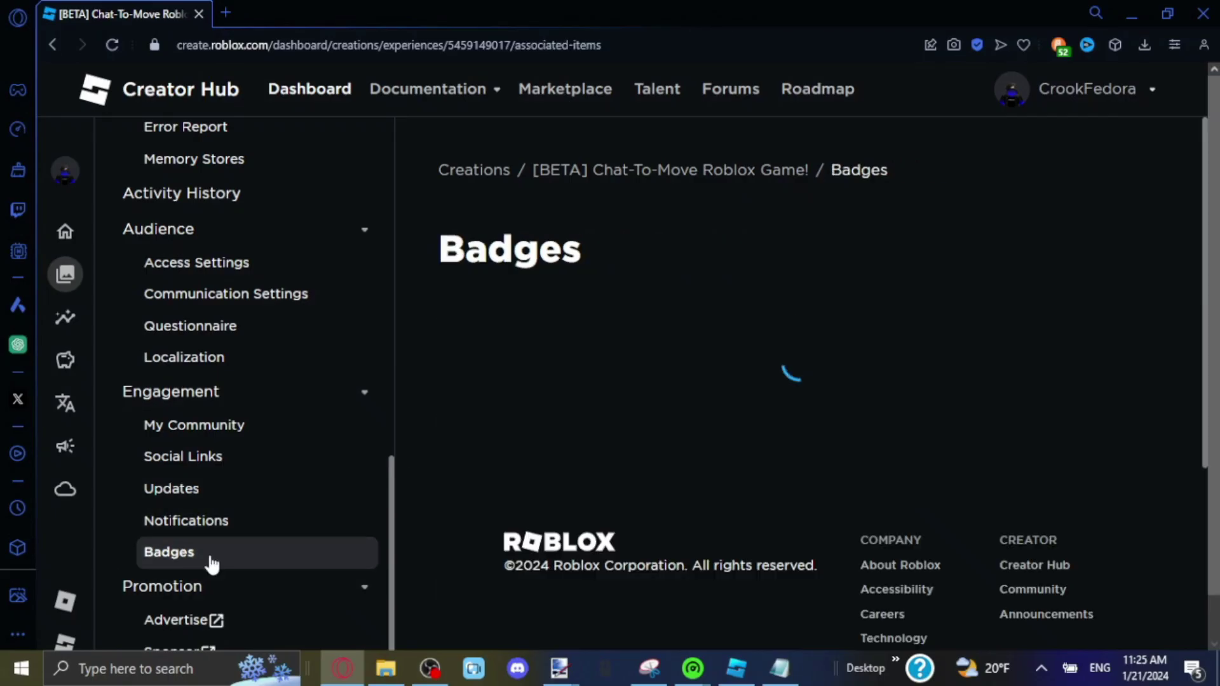
{"action": "left_click", "coordinate": [568, 335]}
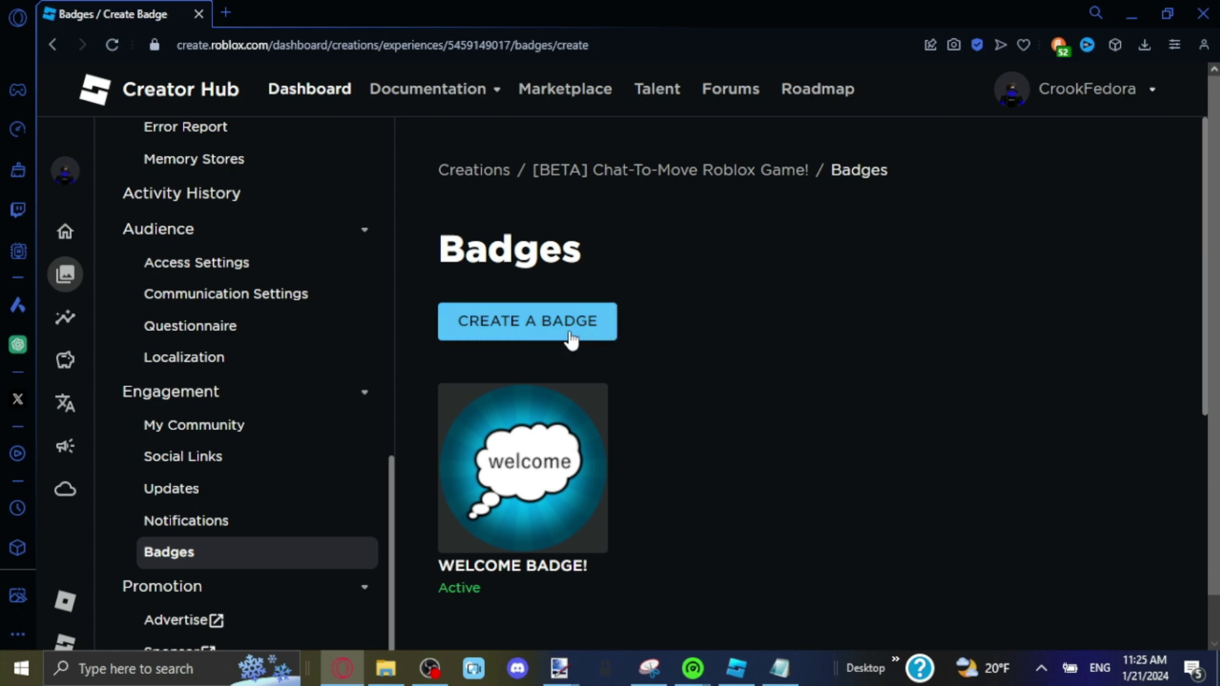
{"action": "left_click", "coordinate": [643, 391]}
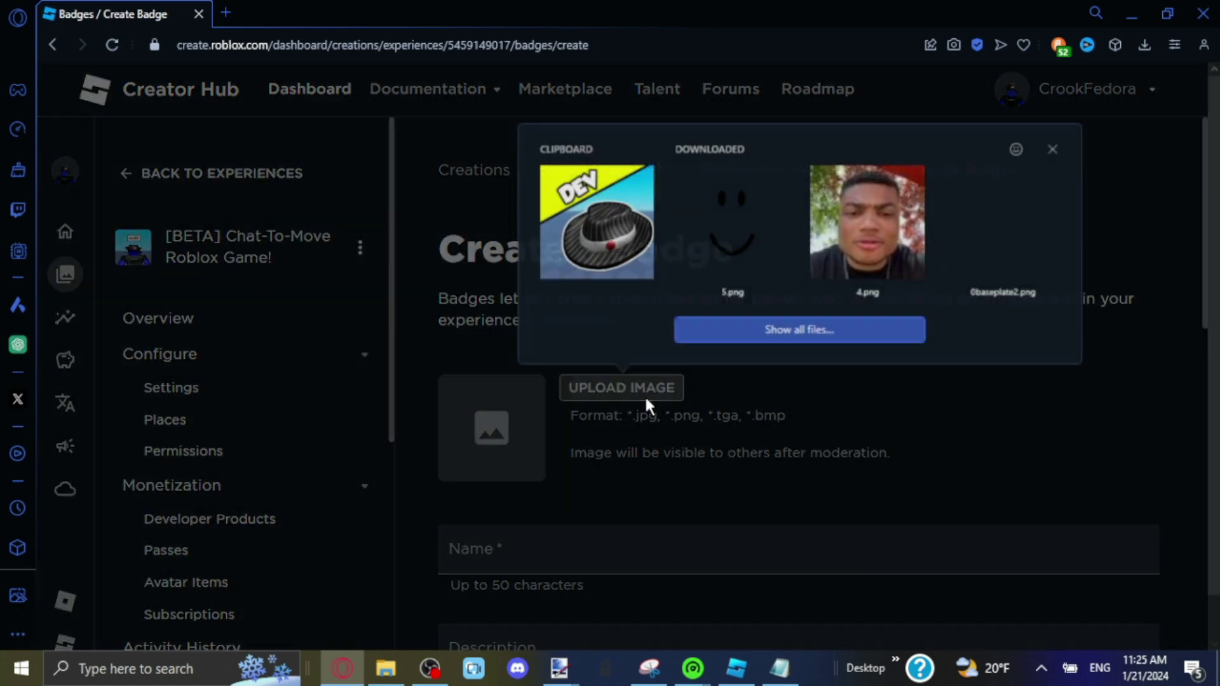
{"action": "left_click", "coordinate": [602, 251]}
Name the badge "YOU MEET THE CREATOR"
{"action": "left_click_drag", "start_coordinate": [736, 550], "coordinate": [300, 556]}
{"action": "type", "text": "MEET THE CREA"}
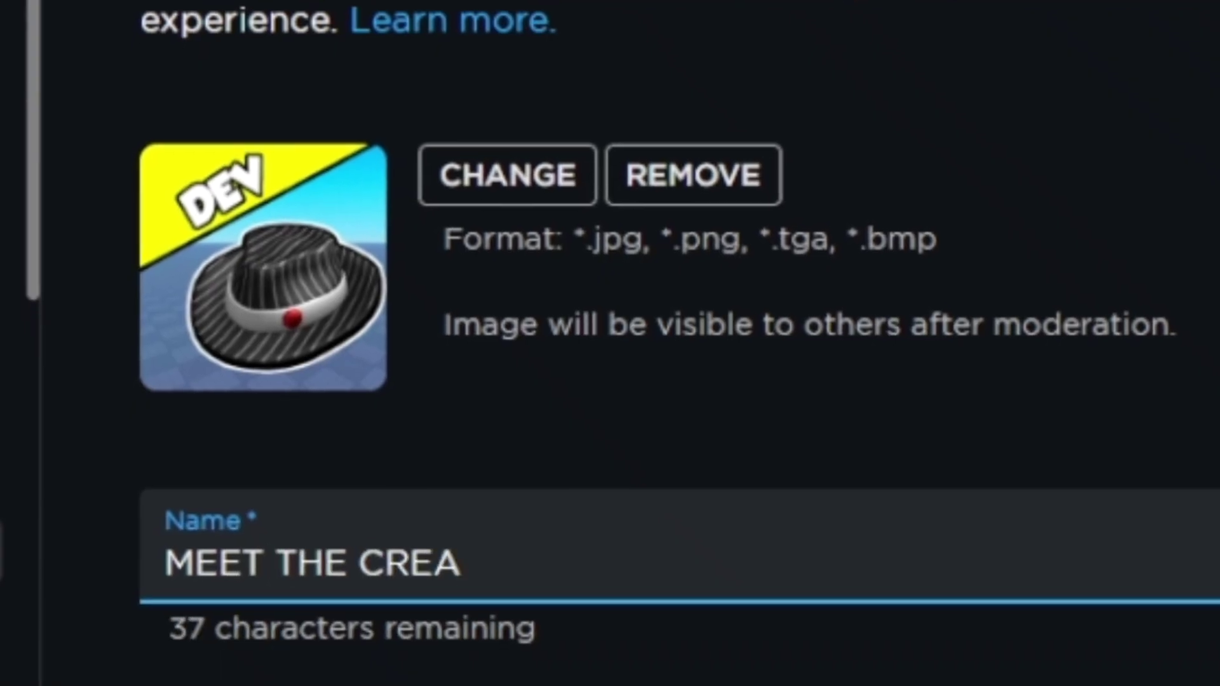
{"action": "key", "text": "ctrl+a"}
{"action": "type", "text": "YOU ME"}
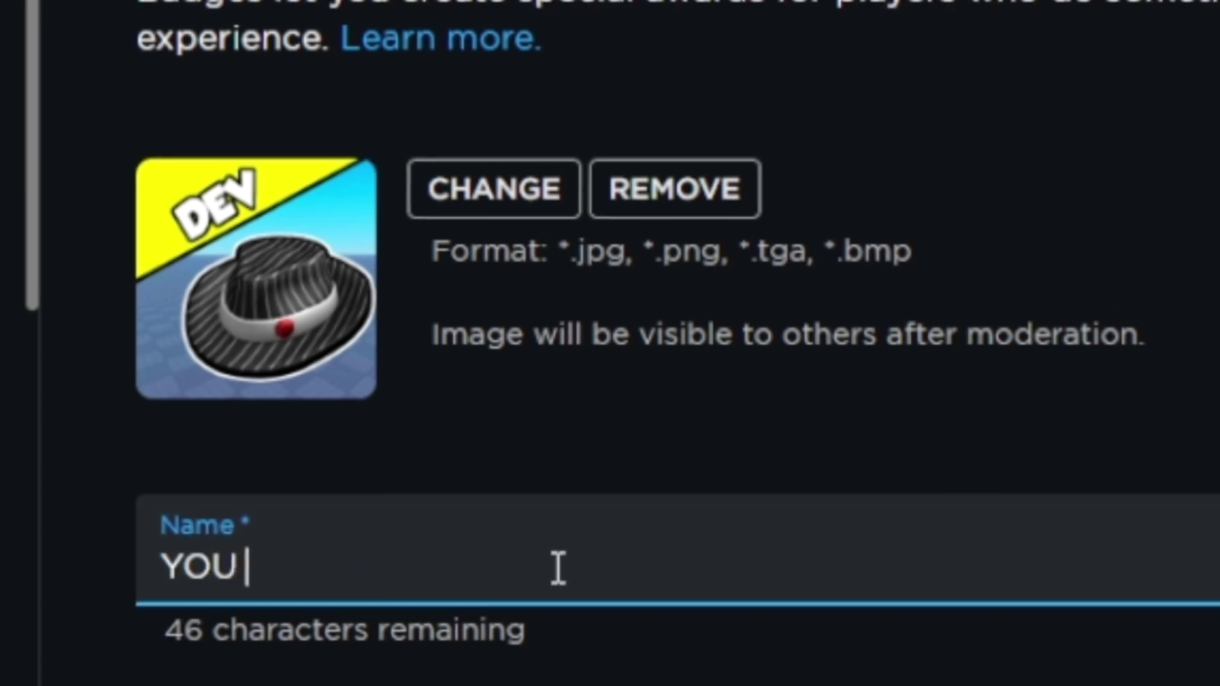
{"action": "type", "text": "ET THE CR"}
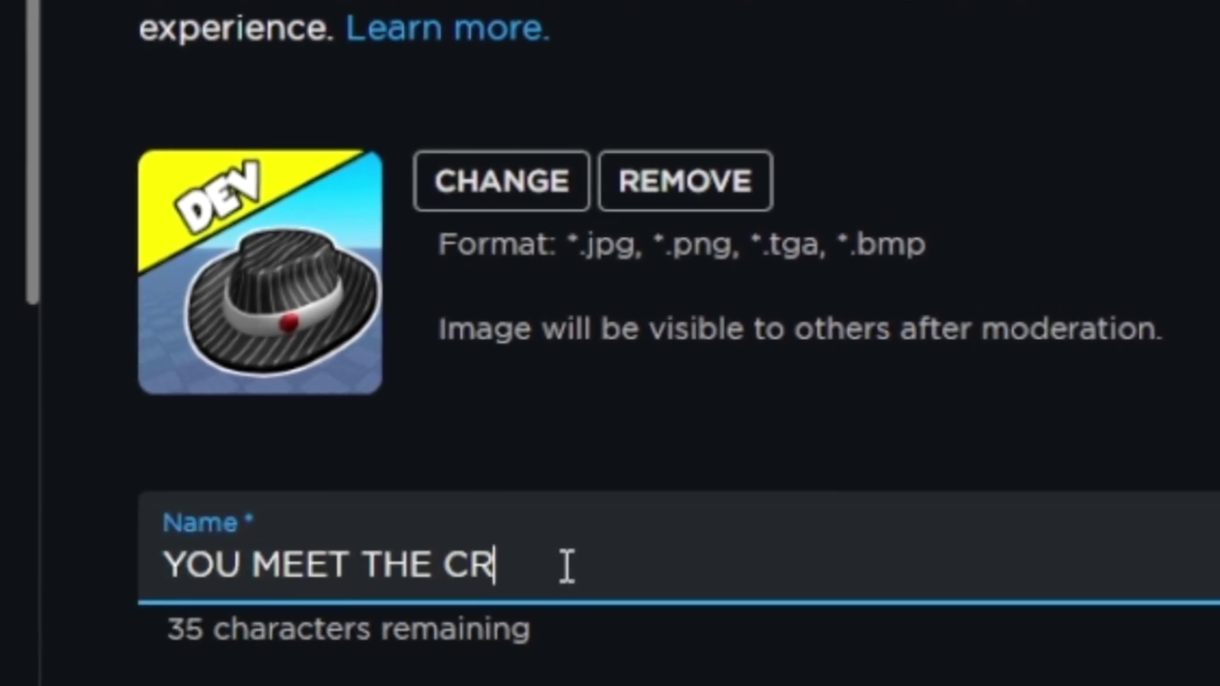
{"action": "type", "text": "EATOR"}
Describe the badge as "You Met The Creator", the developer's handle in parentheses, and "In HIS OWN GAME!!!"
{"action": "key", "text": "Tab"}
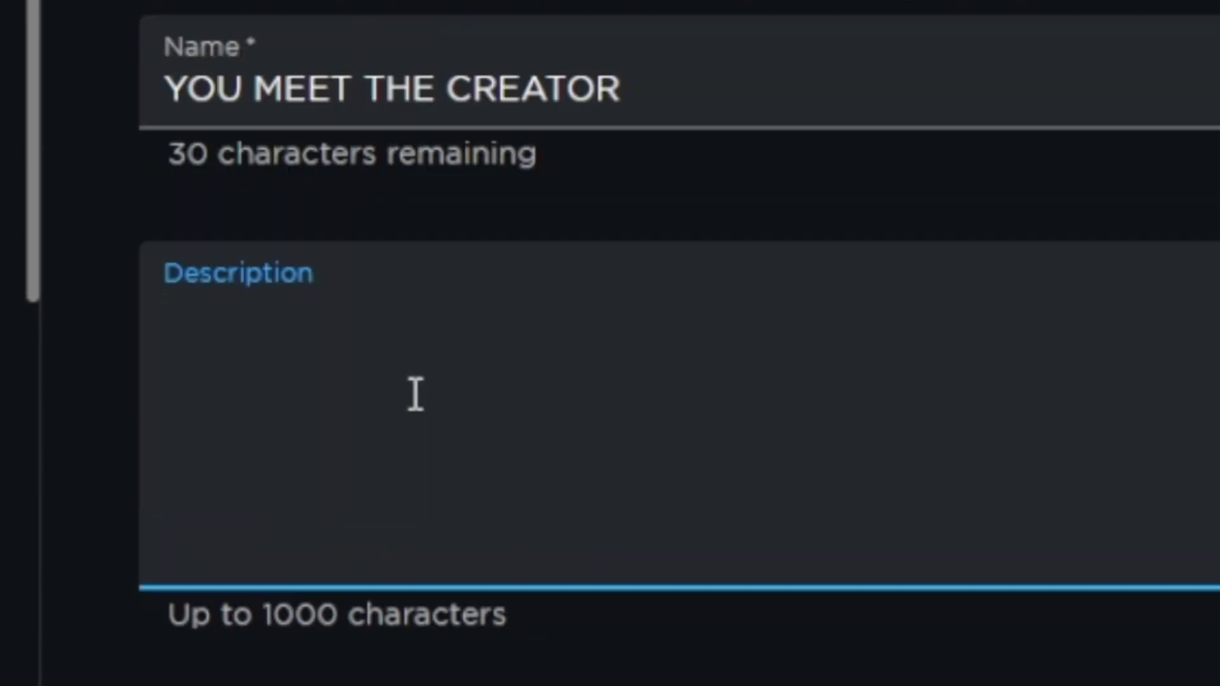
{"action": "type", "text": "You Met"}
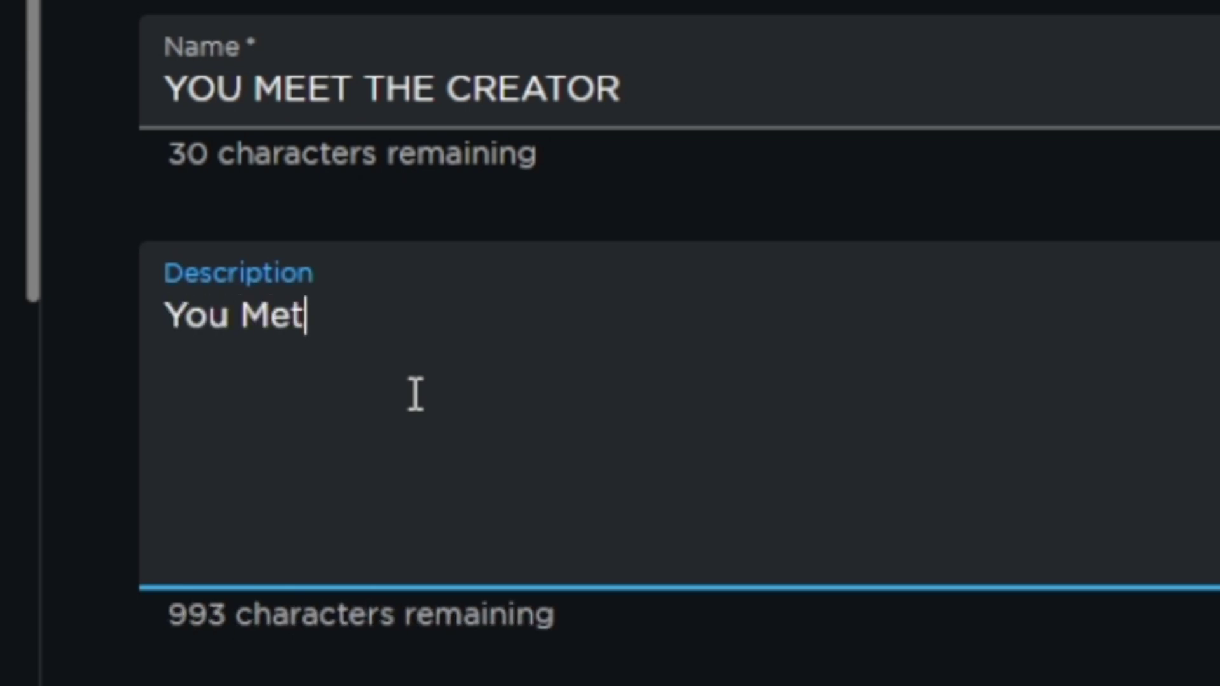
{"action": "type", "text": " The Crea"}
{"action": "key", "text": "BackSpace"}
{"action": "key", "text": "BackSpace"}
{"action": "key", "text": "BackSpace"}
{"action": "type", "text": "Creator ("}
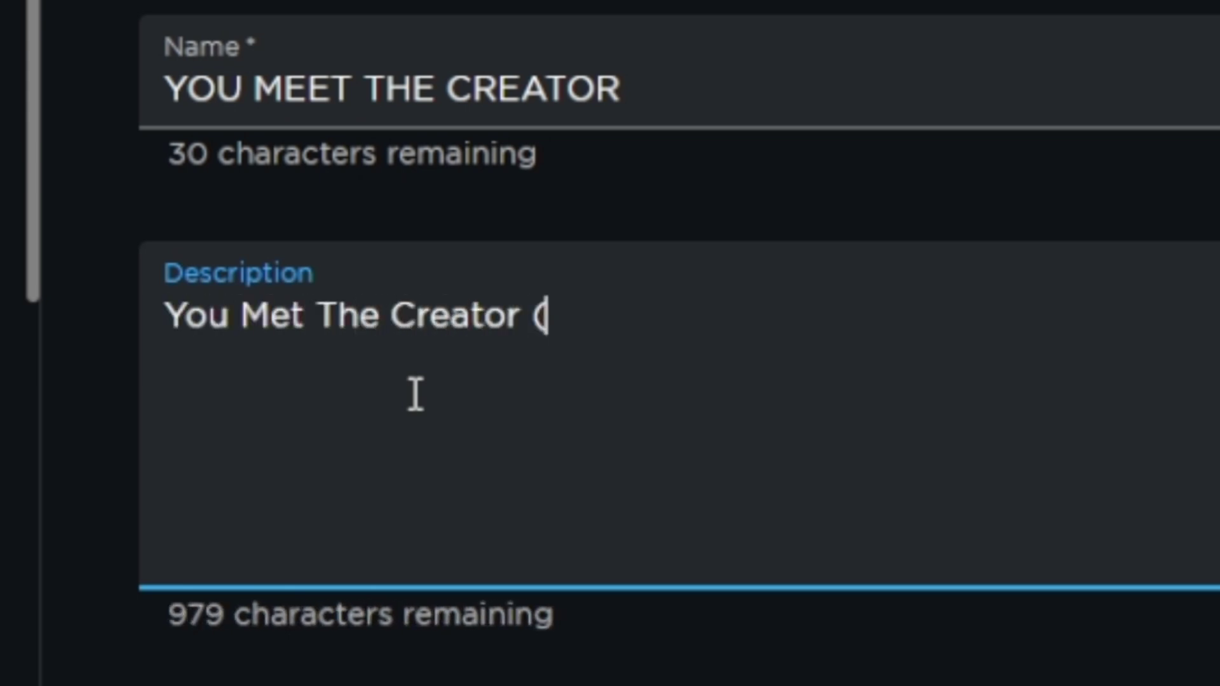
{"action": "type", "text": "FedoraD"}
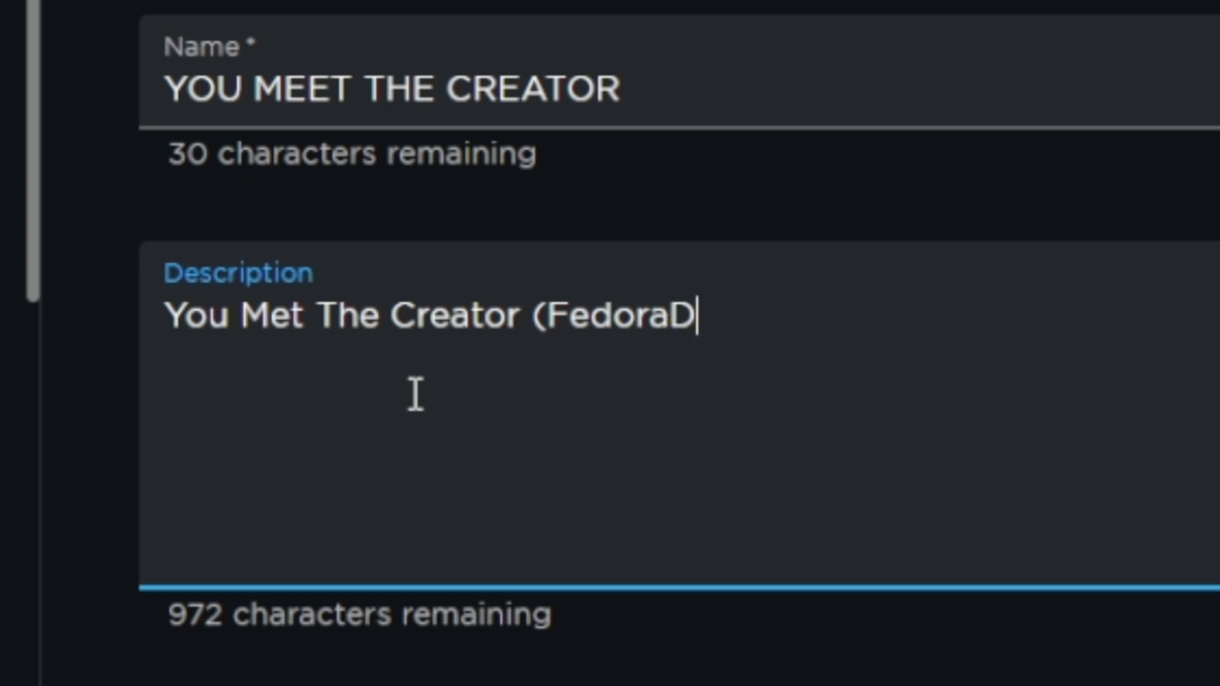
{"action": "type", "text": "EV) In HIS OWN GAME!!!"}
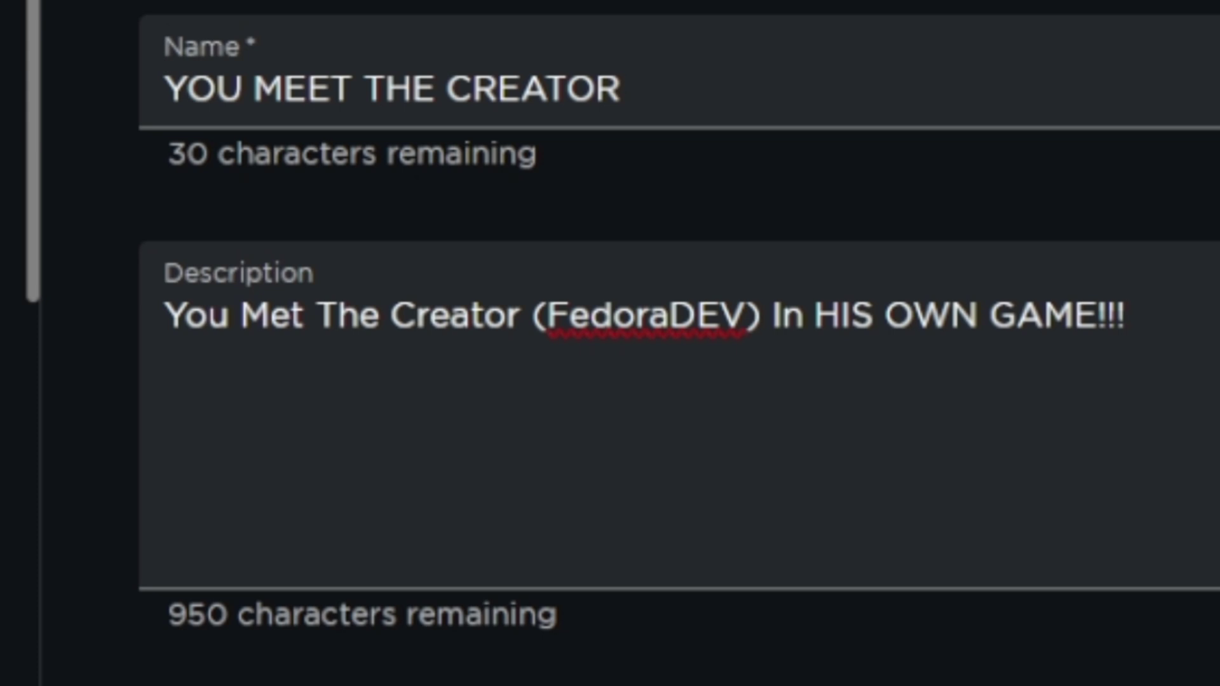
Create the badge from the completed form and look over the experience's badge list
{"action": "scroll", "coordinate": [636, 343], "scroll_direction": "down", "scroll_amount": 5}
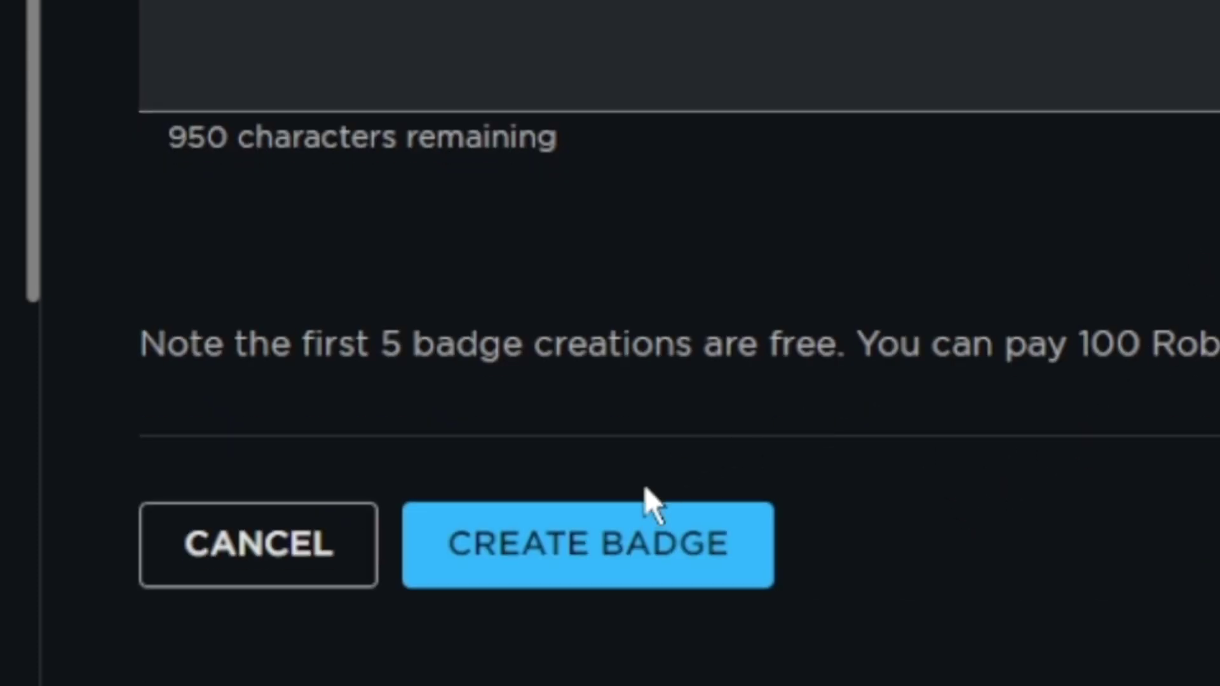
{"action": "left_click", "coordinate": [629, 537]}
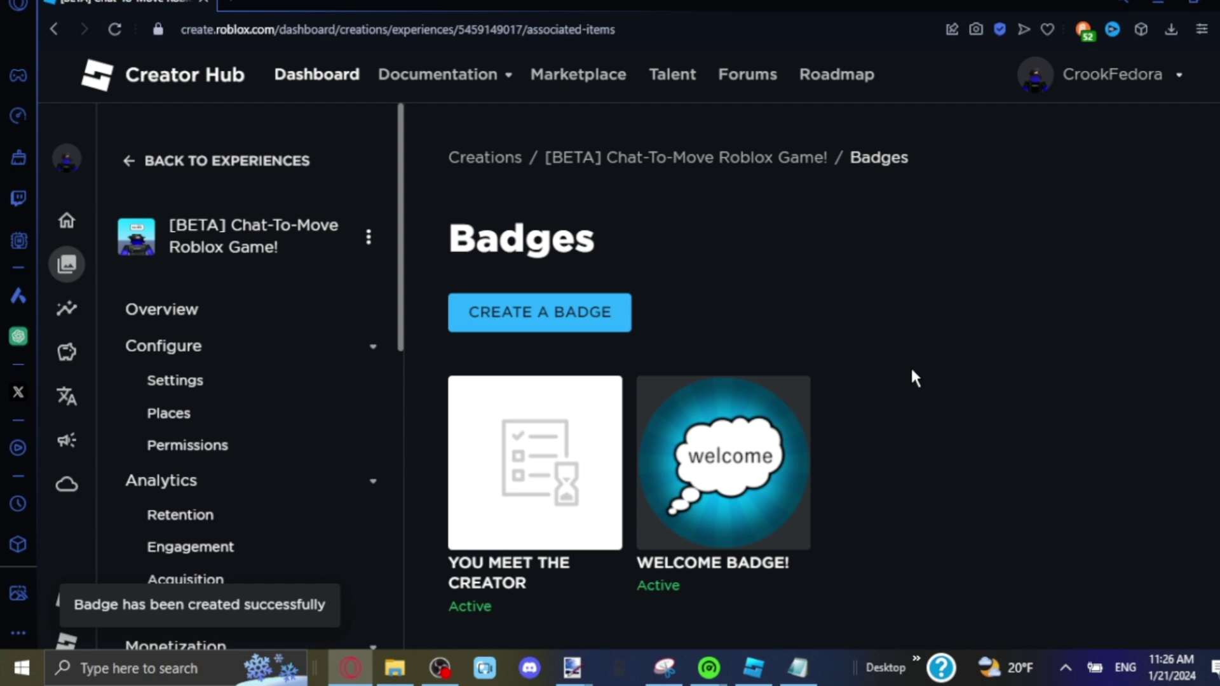
{"action": "scroll", "coordinate": [918, 355], "scroll_direction": "down", "scroll_amount": 3}
{"action": "scroll", "coordinate": [931, 319], "scroll_direction": "up", "scroll_amount": 3}
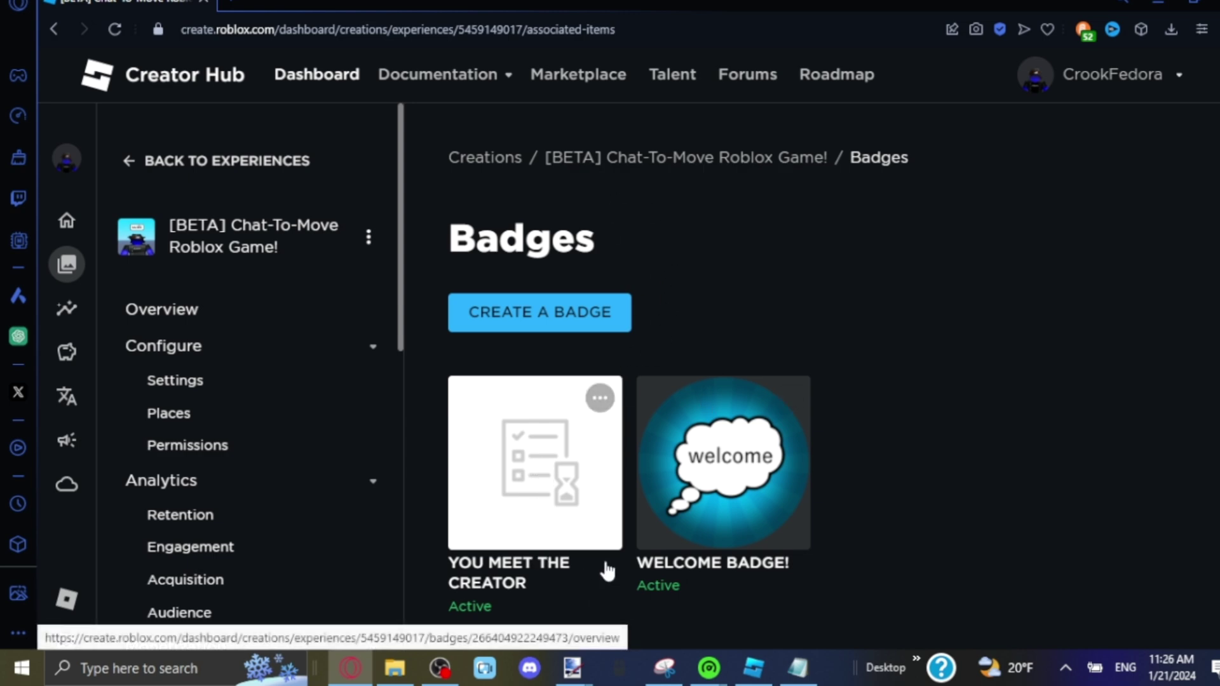
Switch to Roblox Studio and open BadgeScript in ServerScriptService
{"action": "key", "text": "alt+Tab"}
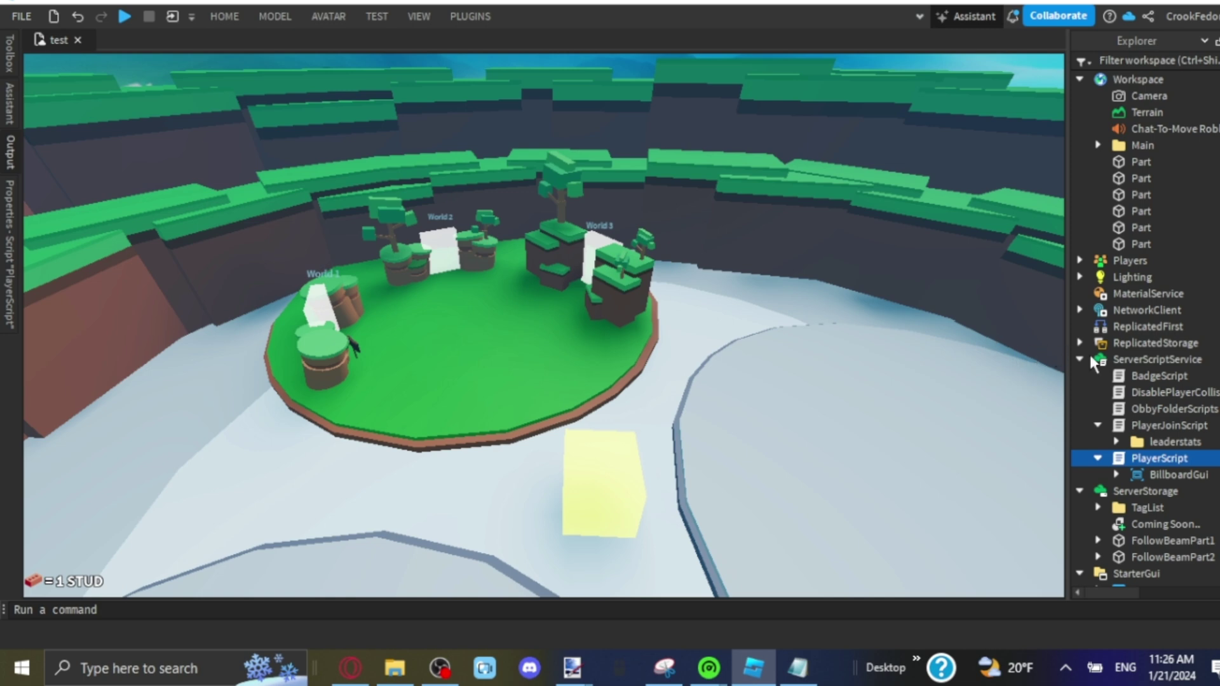
{"action": "double_click", "coordinate": [1141, 375]}
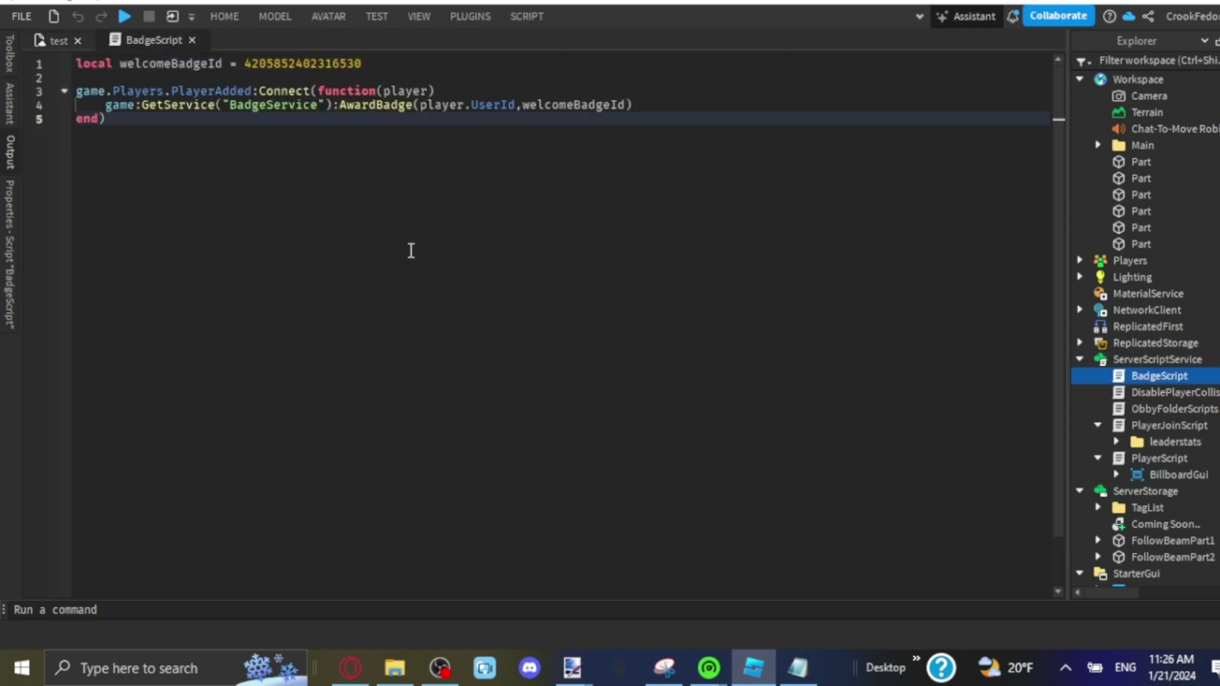
{"action": "key", "text": "Return"}
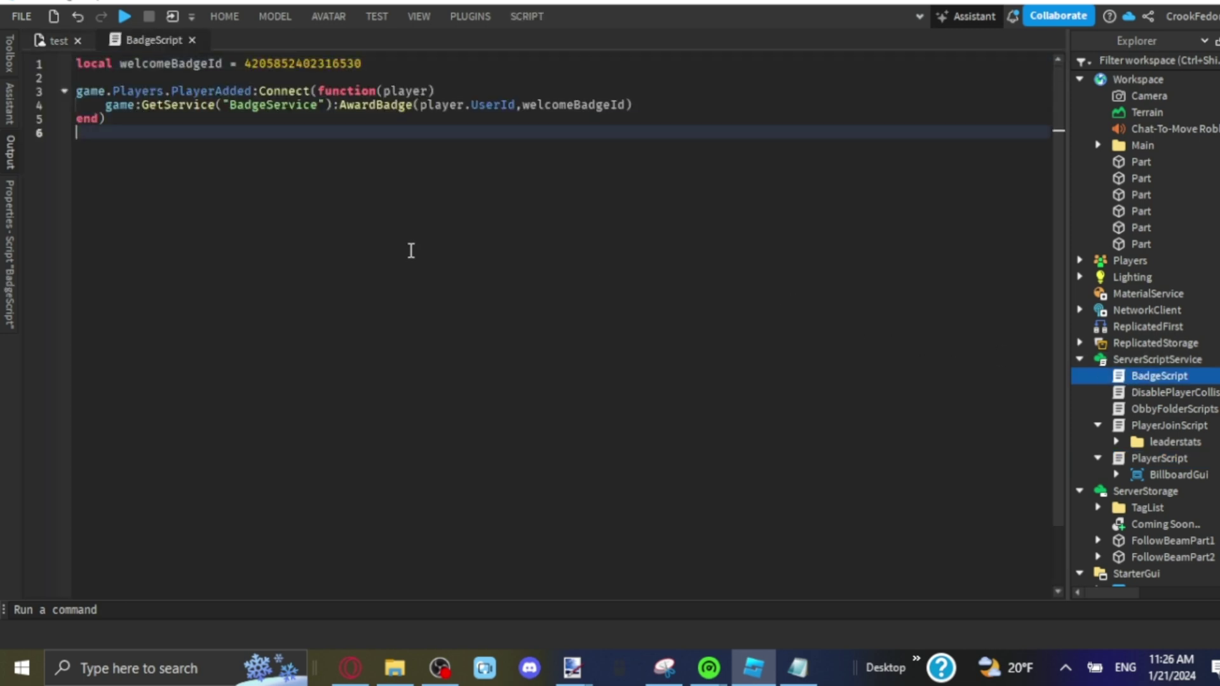
{"action": "left_click", "coordinate": [64, 90]}
{"action": "left_click", "coordinate": [64, 90]}
{"action": "key", "text": "F11"}
{"action": "left_click", "coordinate": [665, 83]}
{"action": "key", "text": "Return"}
{"action": "type", "text": "if player.Name == \"CrookFedora\" or player.UserId == \"546001219\" then"}
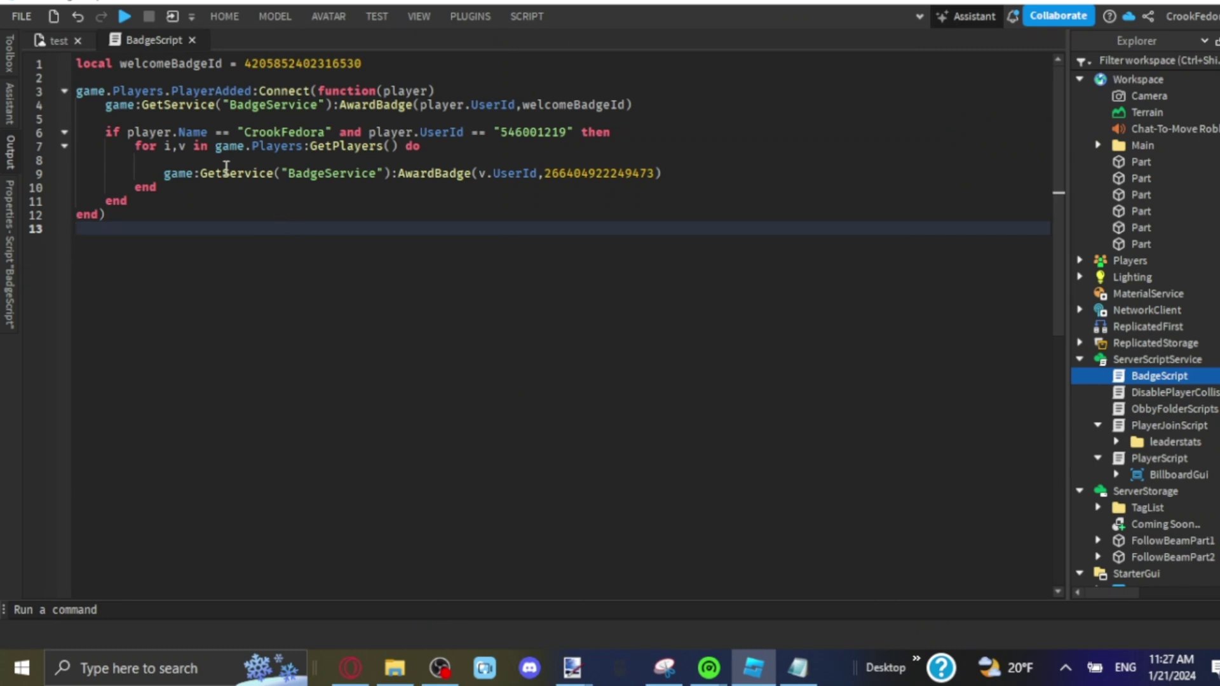
Review the creator condition and the badge ID in the new award code, and close BadgeScript
{"action": "left_click_drag", "start_coordinate": [107, 131], "coordinate": [622, 135]}
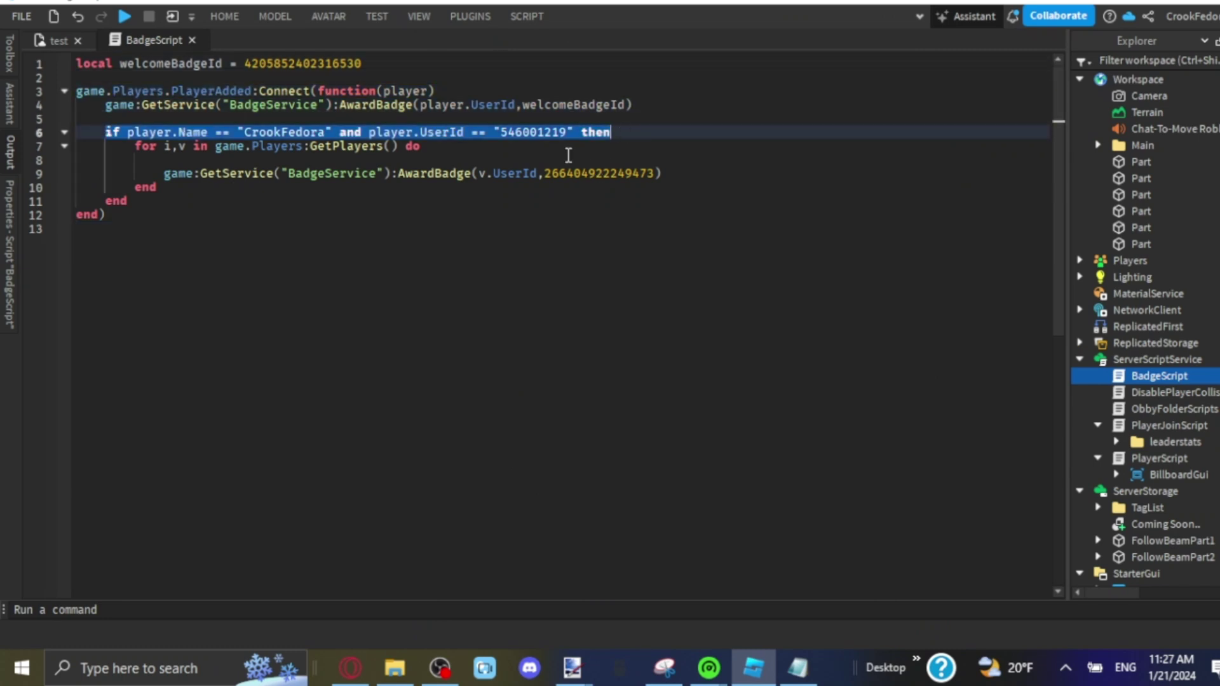
{"action": "left_click", "coordinate": [532, 132]}
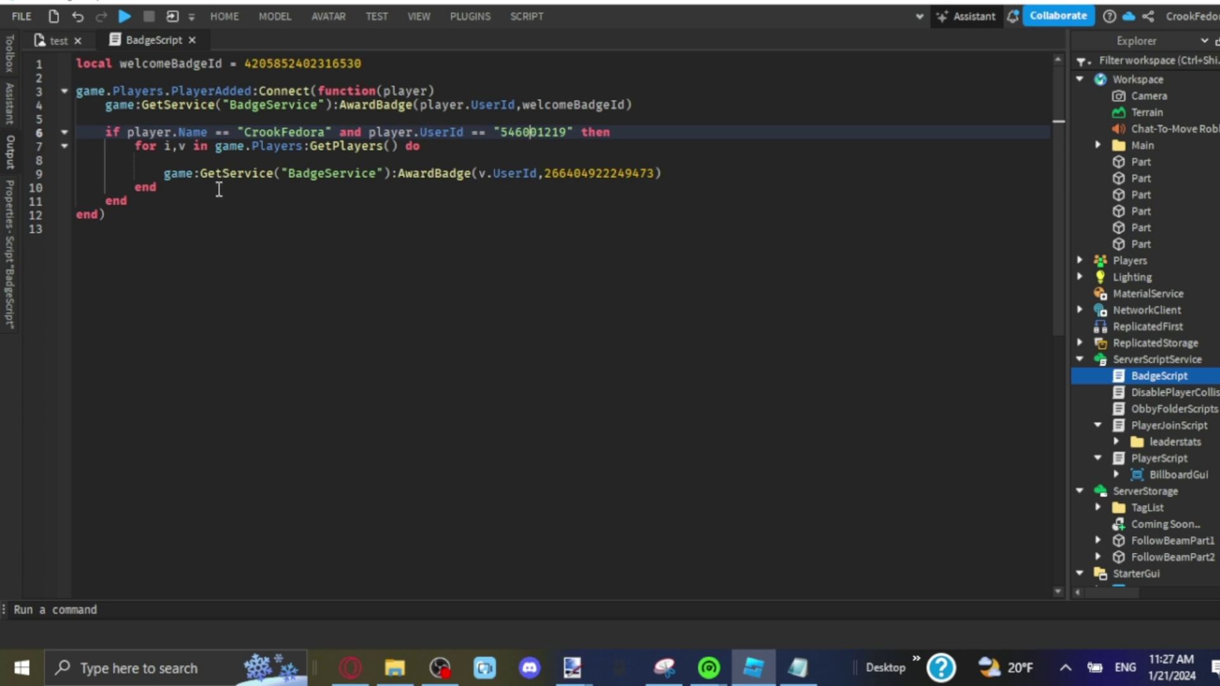
{"action": "left_click", "coordinate": [222, 188]}
{"action": "left_click", "coordinate": [572, 174]}
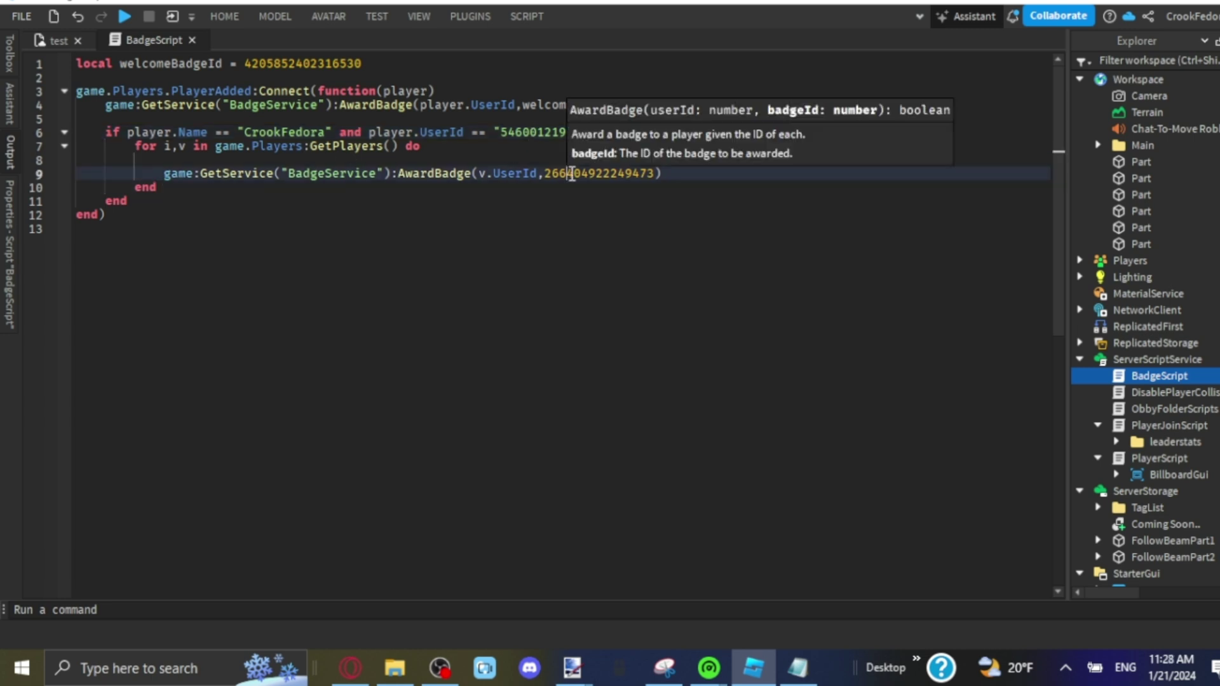
{"action": "double_click", "coordinate": [572, 174]}
{"action": "left_click", "coordinate": [546, 244]}
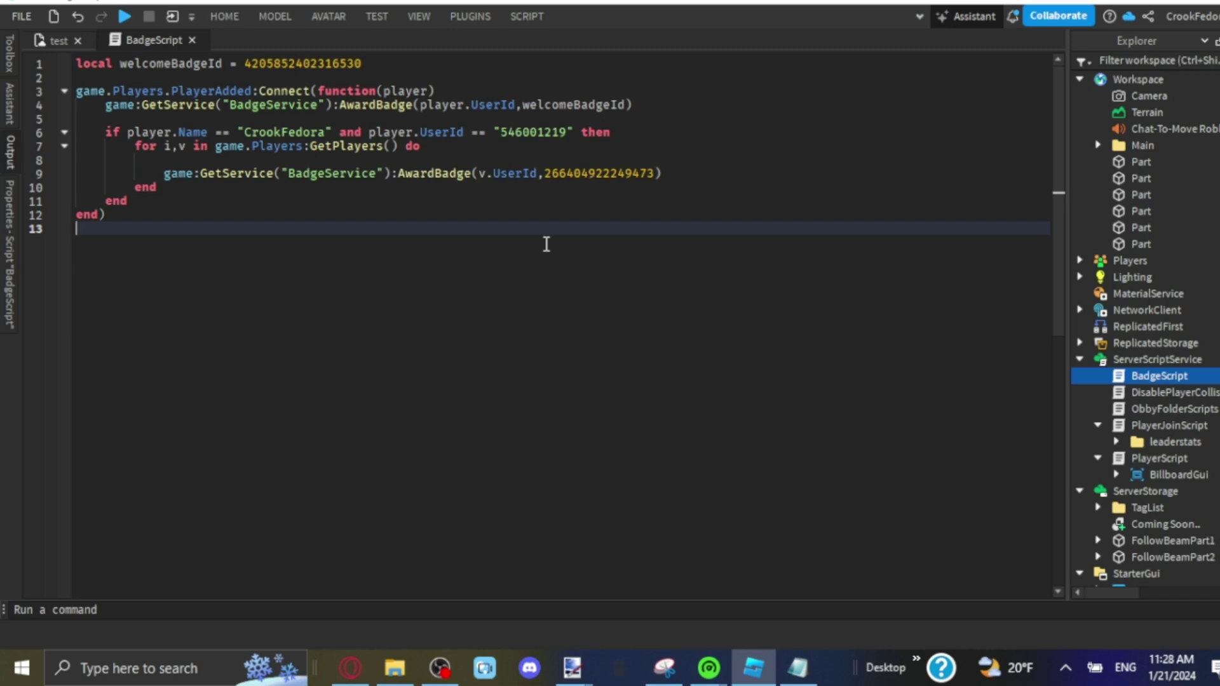
{"action": "left_click", "coordinate": [191, 40]}
Examine the lobby island and its World 1, World 2 and World 3 portals from several distances and angles
{"action": "scroll", "coordinate": [523, 268], "scroll_direction": "down", "scroll_amount": 5}
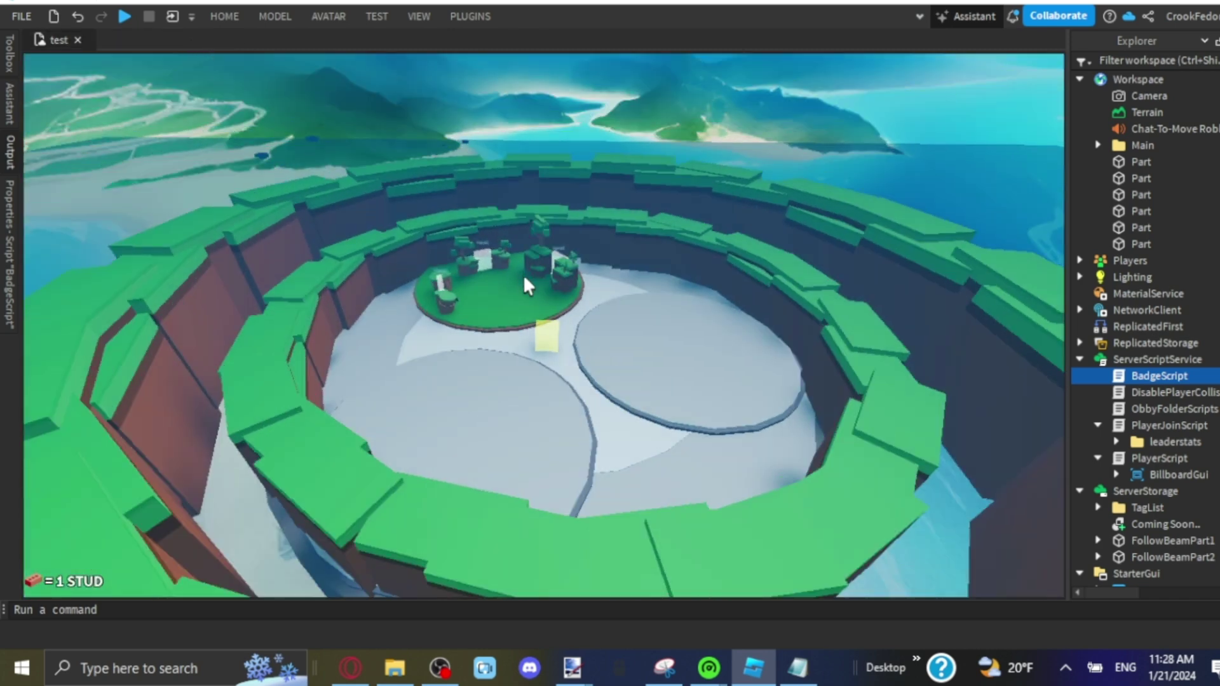
{"action": "scroll", "coordinate": [524, 279], "scroll_direction": "up", "scroll_amount": 5}
{"action": "scroll", "coordinate": [535, 346], "scroll_direction": "up", "scroll_amount": 3}
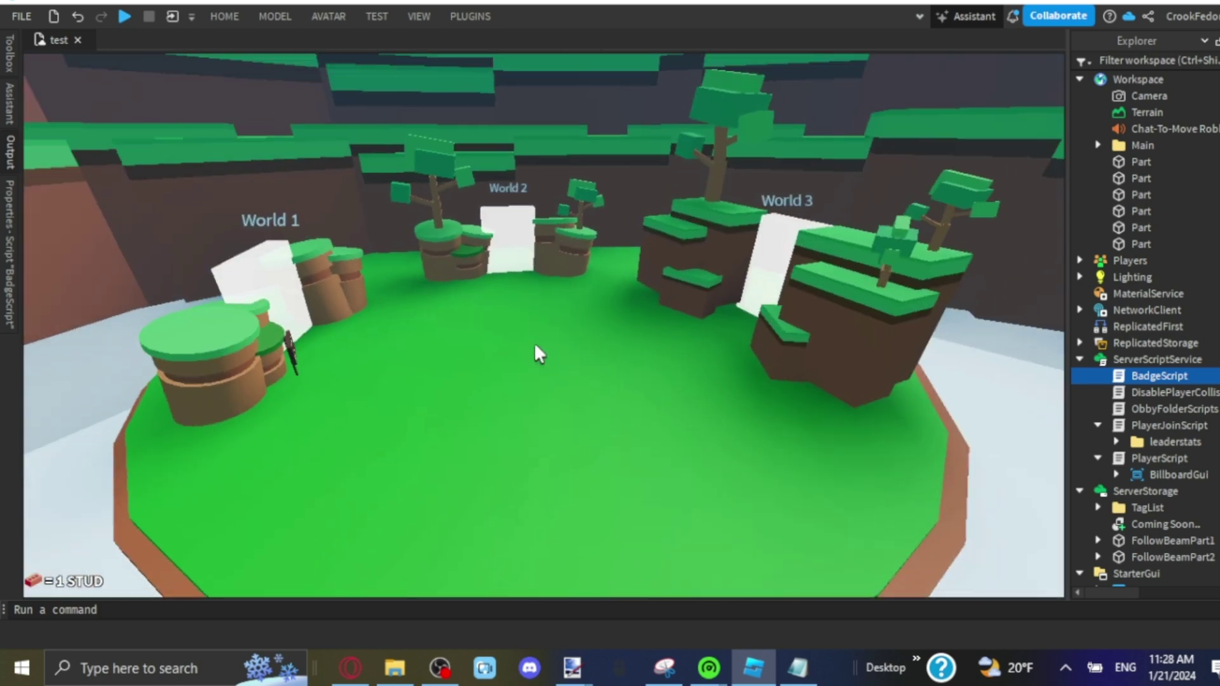
{"action": "right_click_drag", "start_coordinate": [535, 345], "coordinate": [535, 345]}
{"action": "scroll", "coordinate": [535, 345], "scroll_direction": "up", "scroll_amount": 5}
{"action": "scroll", "coordinate": [535, 345], "scroll_direction": "down", "scroll_amount": 3}
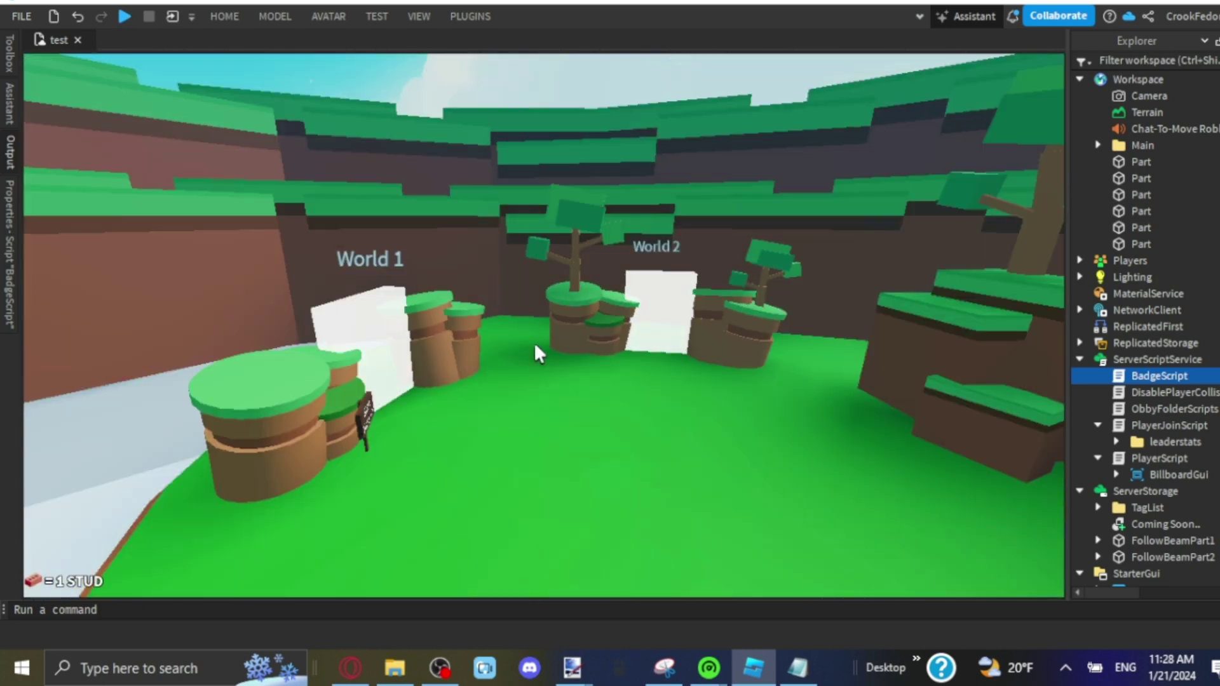
{"action": "scroll", "coordinate": [535, 353], "scroll_direction": "down", "scroll_amount": 5}
{"action": "scroll", "coordinate": [535, 352], "scroll_direction": "up", "scroll_amount": 4}
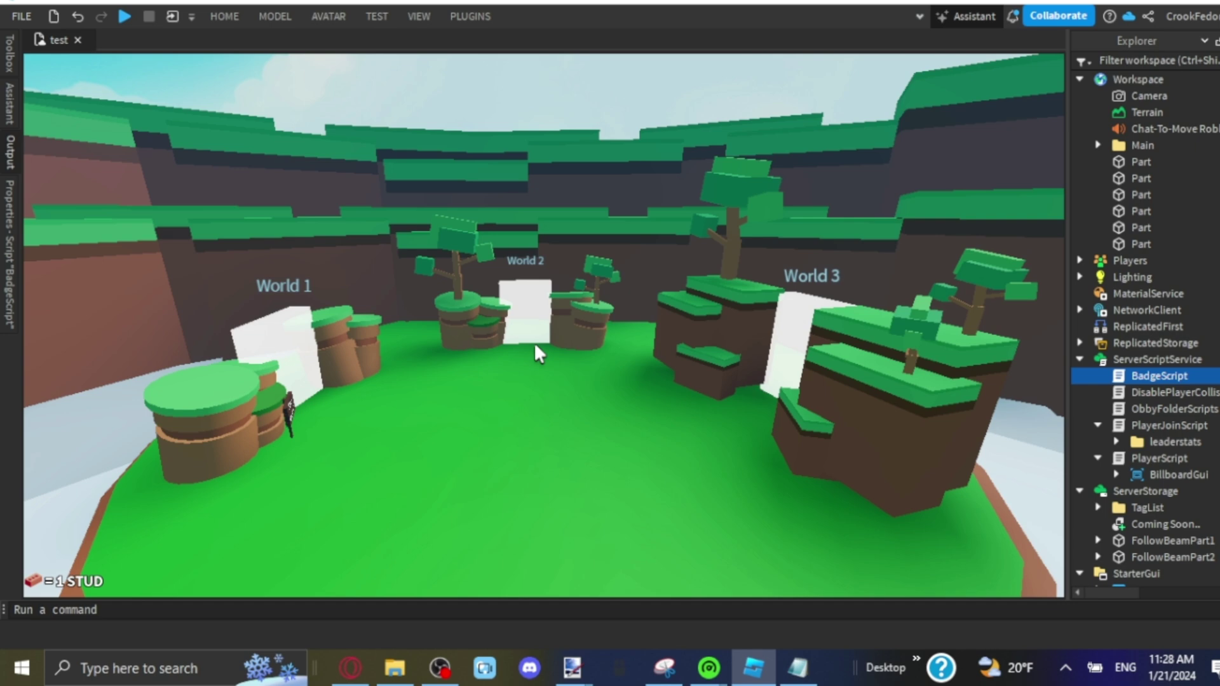
{"action": "scroll", "coordinate": [355, 361], "scroll_direction": "up", "scroll_amount": 4}
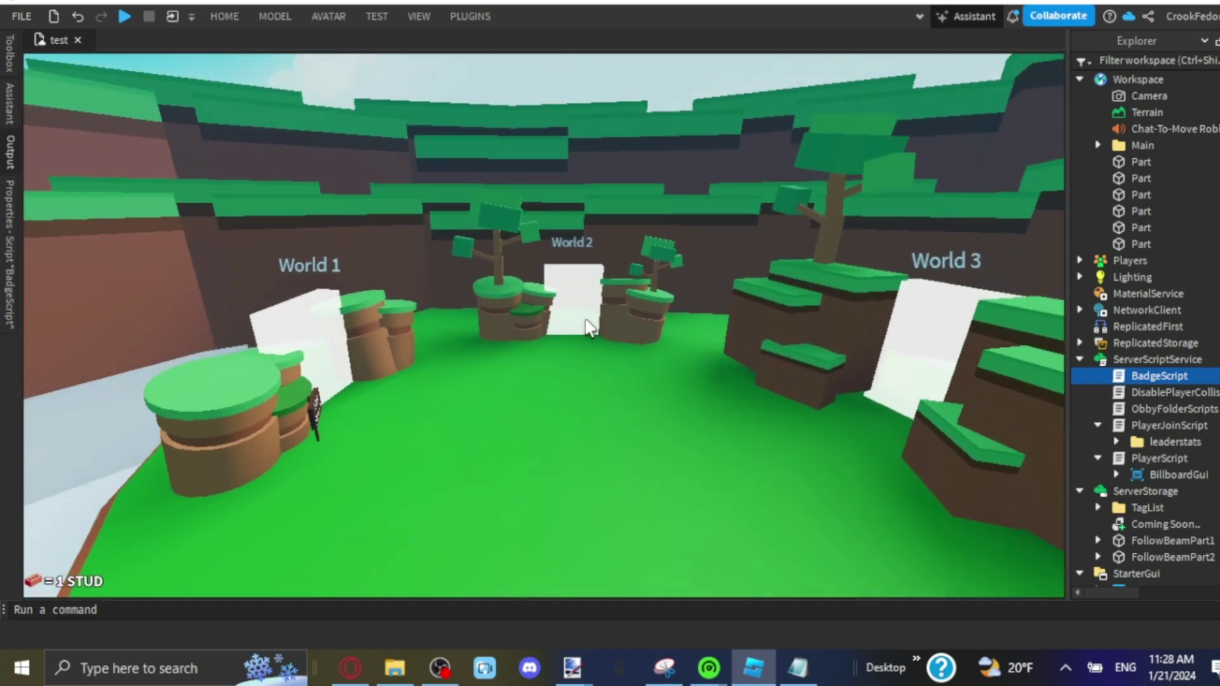
{"action": "right_click_drag", "start_coordinate": [321, 322], "coordinate": [321, 322]}
{"action": "scroll", "coordinate": [790, 376], "scroll_direction": "up", "scroll_amount": 2}
{"action": "right_click_drag", "start_coordinate": [790, 377], "coordinate": [791, 376]}
{"action": "scroll", "coordinate": [790, 376], "scroll_direction": "down", "scroll_amount": 3}
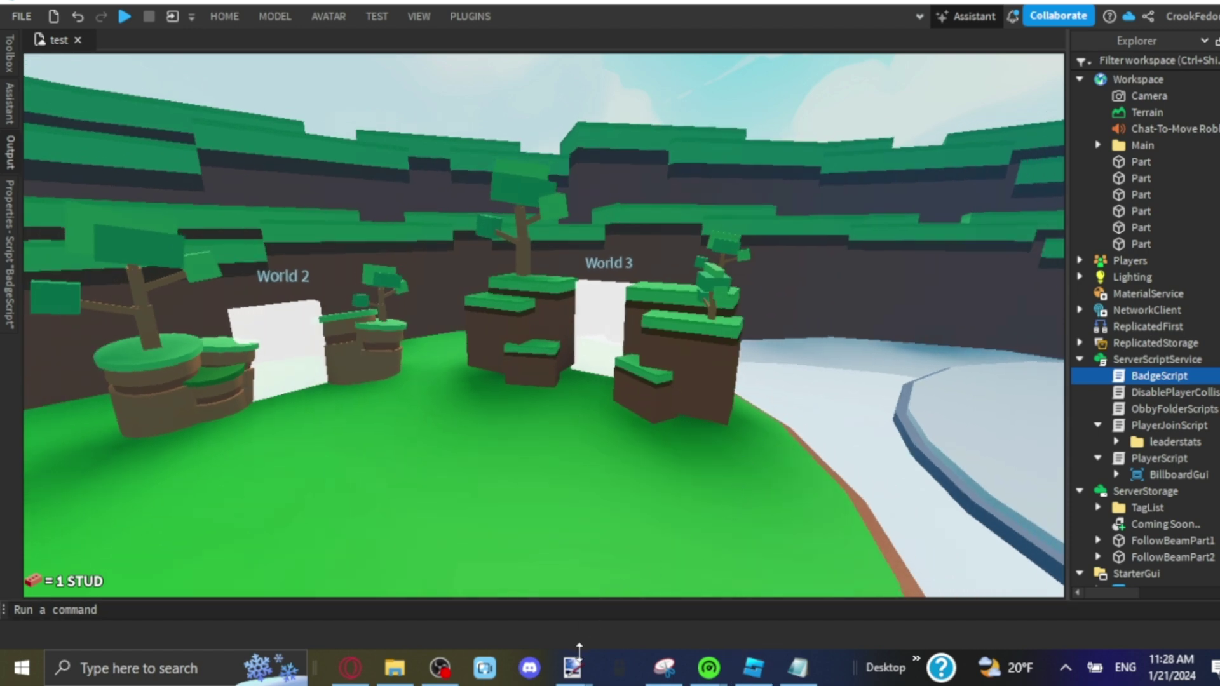
Switch to paint.net and create a blank 800 × 600 image
{"action": "mouse_move", "coordinate": [571, 667]}
{"action": "left_click", "coordinate": [591, 522]}
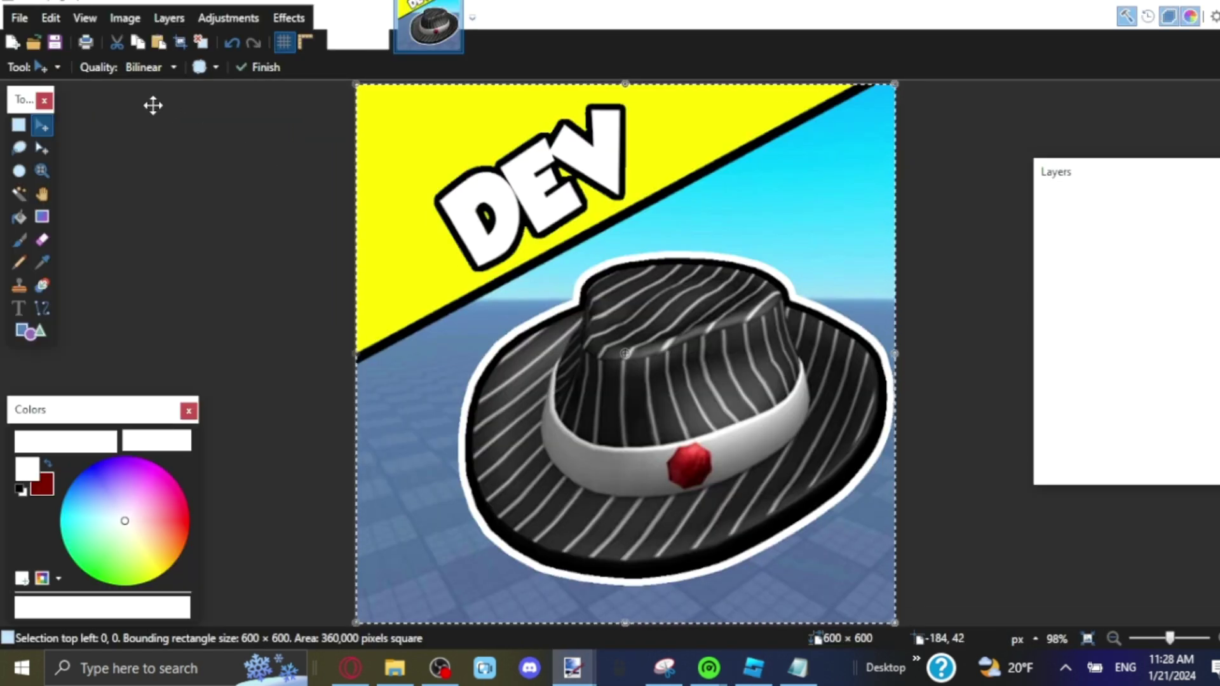
{"action": "left_click", "coordinate": [13, 43]}
{"action": "left_click", "coordinate": [606, 438]}
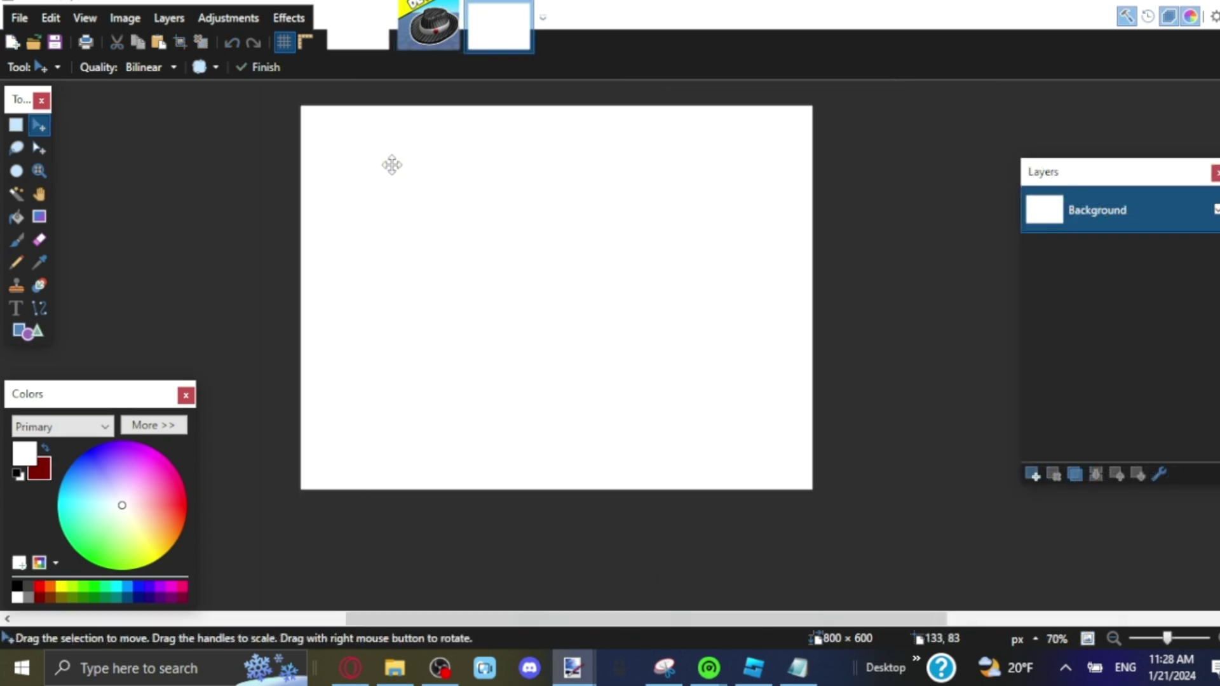
Return to Roblox Studio, frame the lobby with all three world portals, and capture that view with the Snipping Tool
{"action": "key", "text": "alt+Tab"}
{"action": "key", "text": "w"}
{"action": "key", "text": "e"}
{"action": "mouse_move", "coordinate": [624, 291]}
{"action": "right_mouse_down"}
{"action": "mouse_move", "coordinate": [610, 295]}
{"action": "mouse_move", "coordinate": [625, 294]}
{"action": "right_mouse_up"}
{"action": "key", "text": "w"}
{"action": "key", "text": "w"}
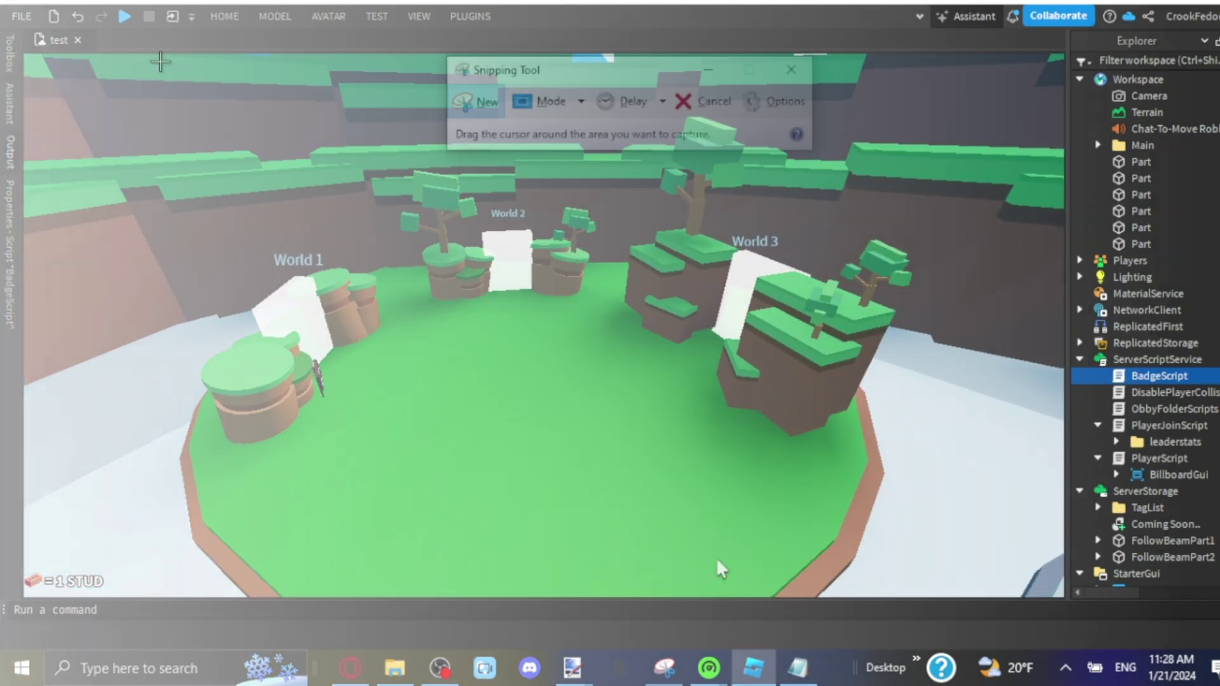
{"action": "left_click_drag", "start_coordinate": [159, 62], "coordinate": [911, 594]}
Switch to paint.net and paste the lobby capture into the blank 800 × 600 image
{"action": "mouse_move", "coordinate": [571, 667]}
{"action": "left_click", "coordinate": [634, 635]}
{"action": "left_click", "coordinate": [159, 42]}
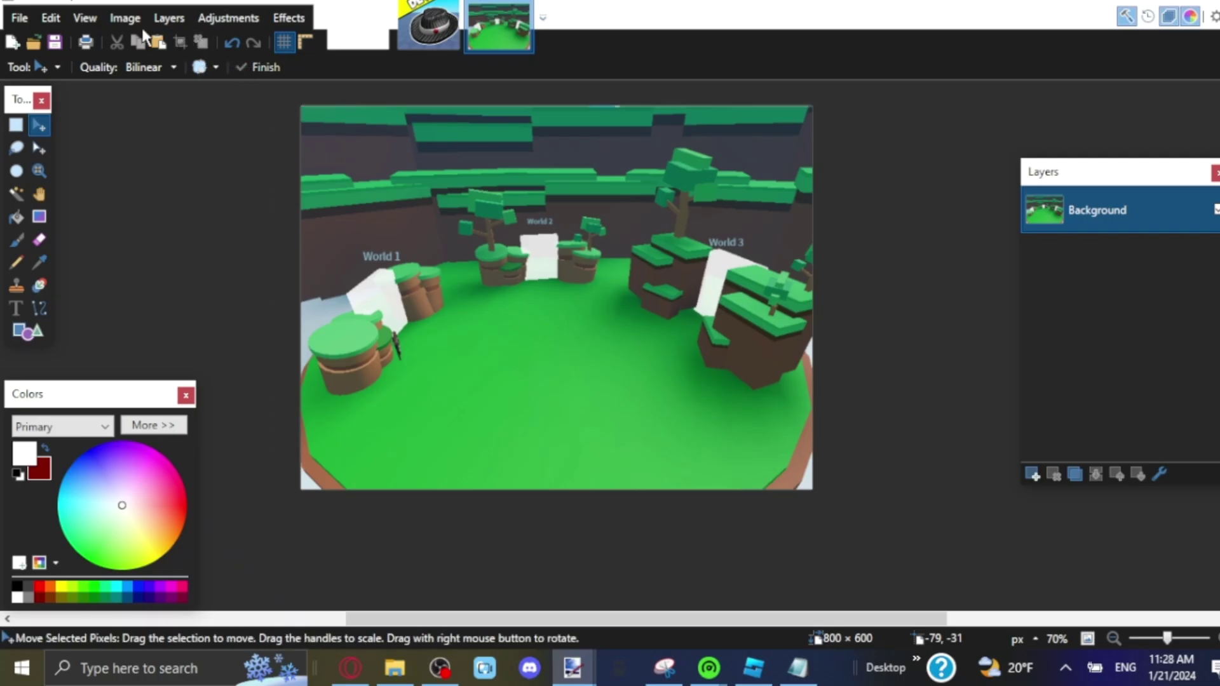
Raise the lobby image's saturation with the Hue / Saturation adjustment
{"action": "left_click", "coordinate": [212, 23]}
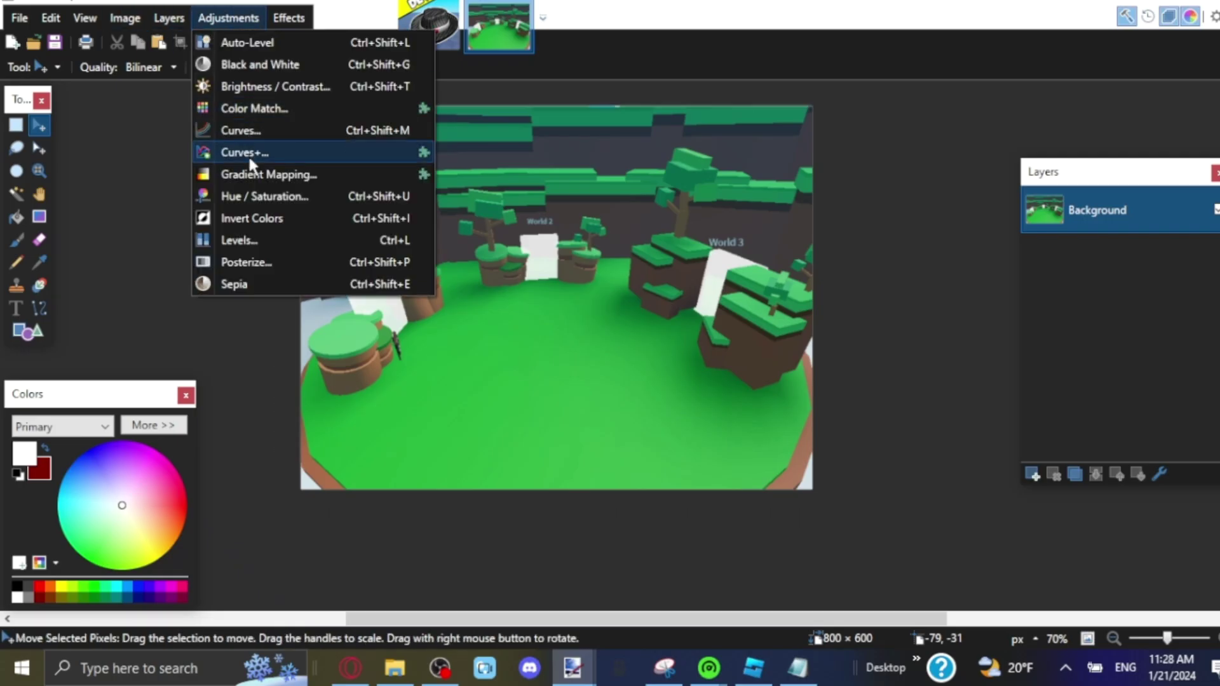
{"action": "left_click", "coordinate": [237, 196]}
{"action": "left_click_drag", "start_coordinate": [572, 223], "coordinate": [296, 198]}
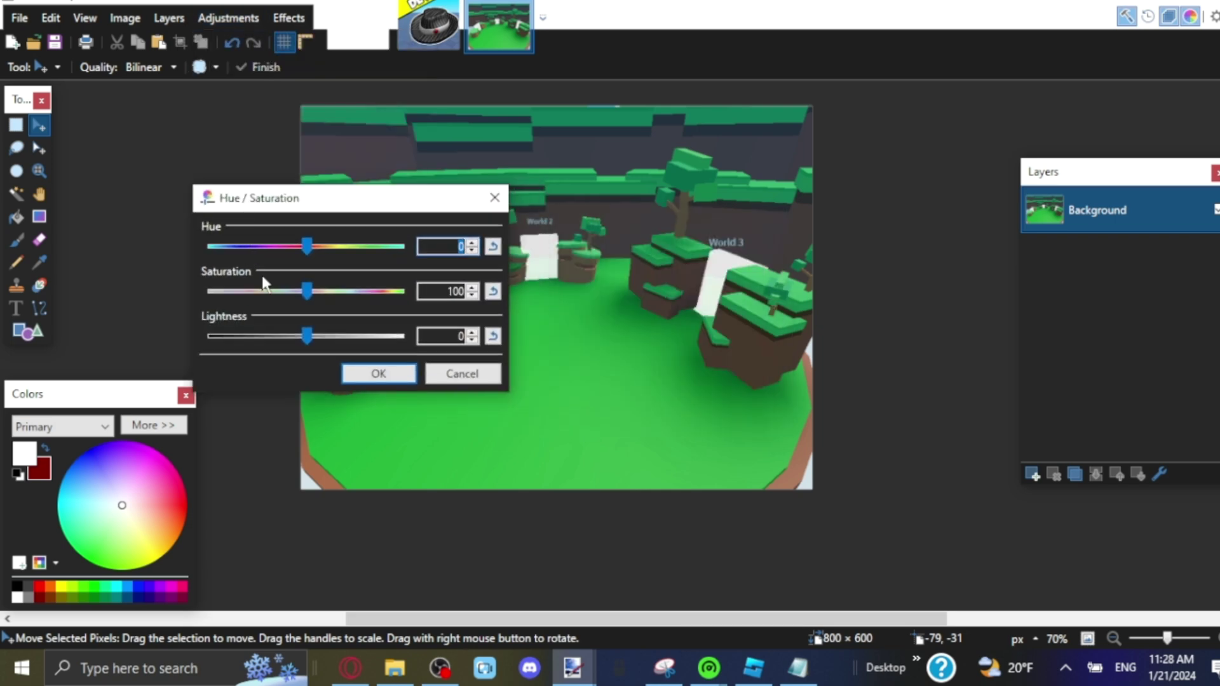
{"action": "left_click_drag", "start_coordinate": [307, 291], "coordinate": [344, 291]}
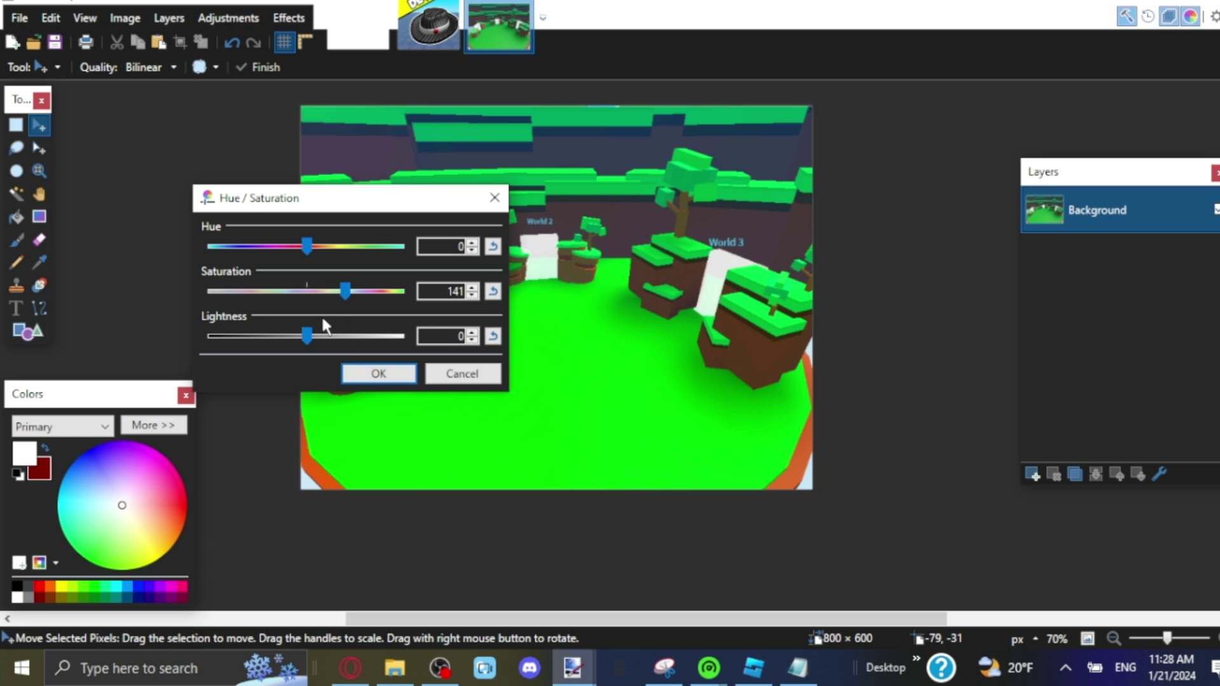
{"action": "left_click_drag", "start_coordinate": [348, 297], "coordinate": [339, 302]}
{"action": "left_click", "coordinate": [363, 372]}
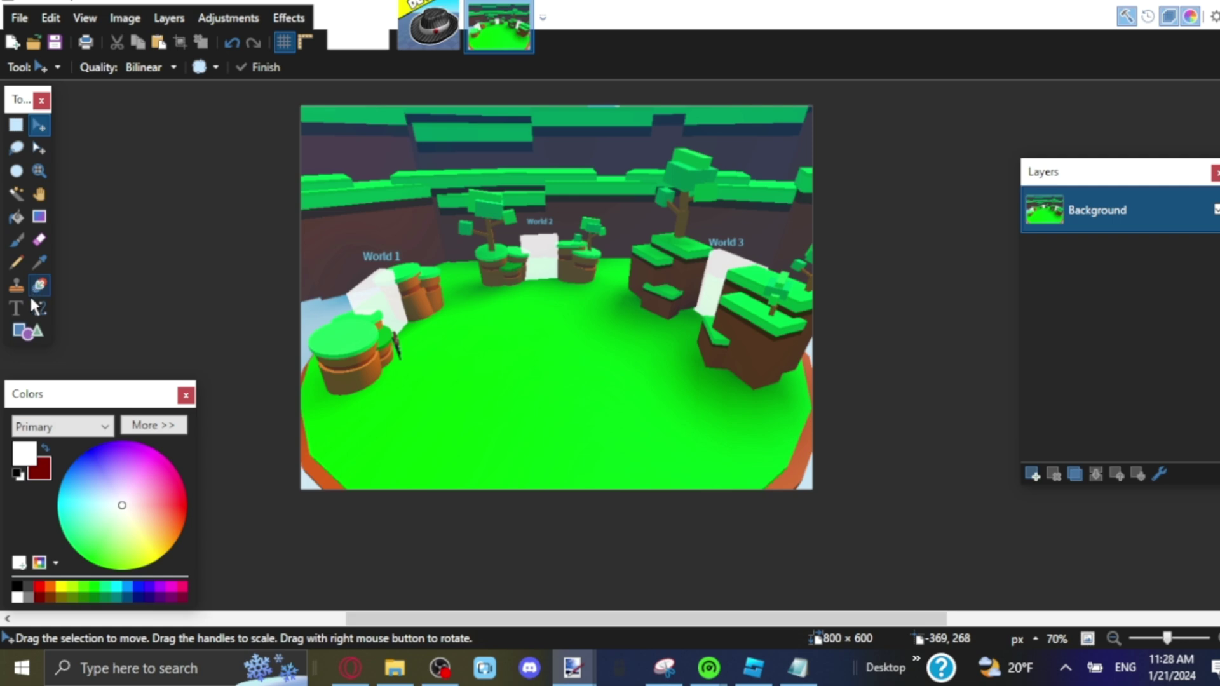
Add a new layer above the lobby background and start text on it with the Text tool
{"action": "left_click", "coordinate": [17, 309]}
{"action": "key", "text": "ctrl+shift+n"}
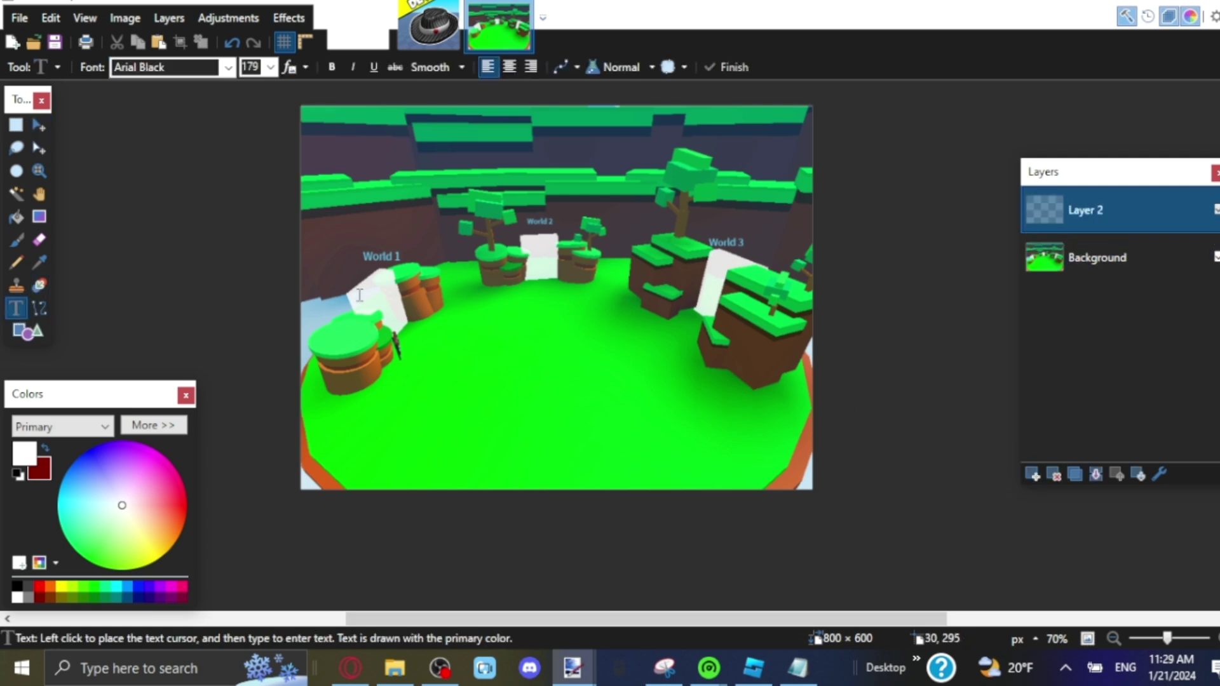
{"action": "left_click", "coordinate": [396, 117]}
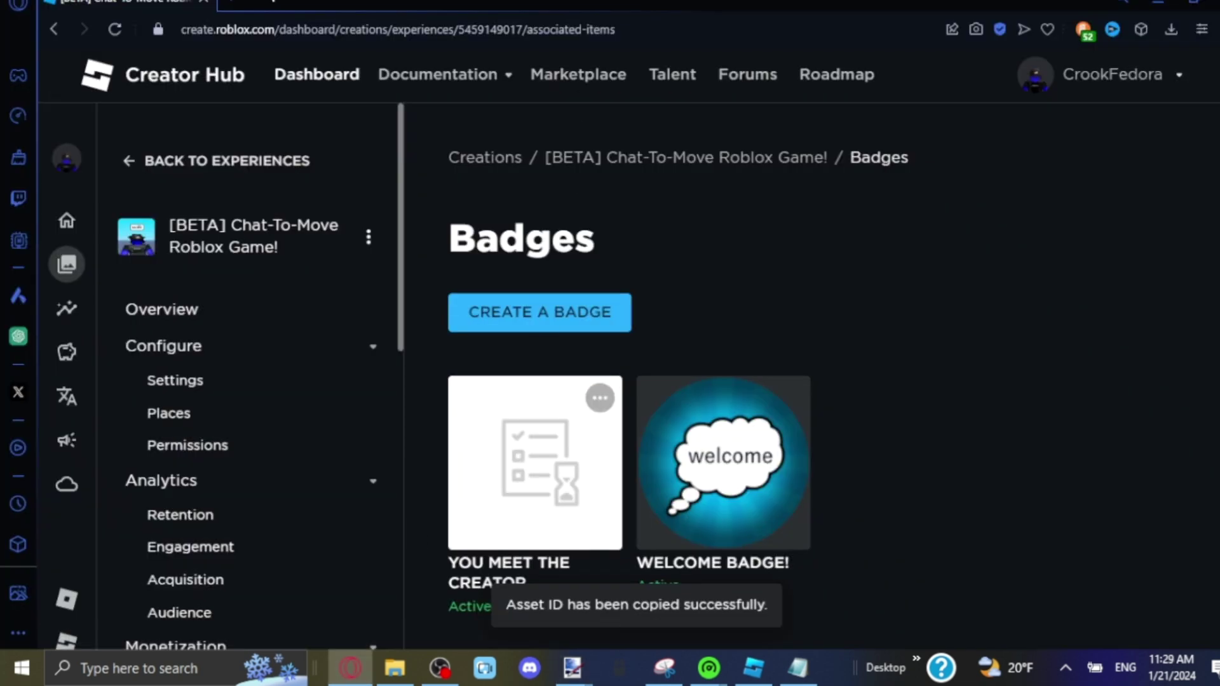
Switch to the browser, search Google for "check mark copy and paste", and copy a check mark symbol from the results
{"action": "left_click", "coordinate": [238, 4]}
{"action": "type", "text": "check mark"}
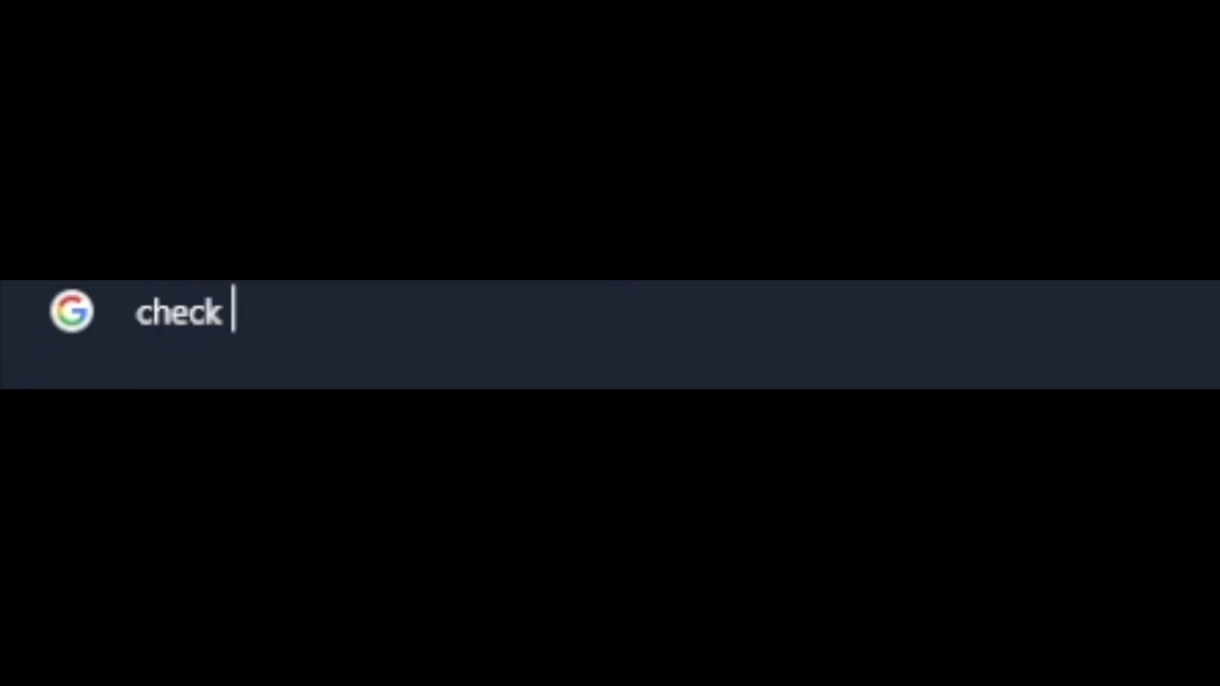
{"action": "type", "text": " copy and paste"}
{"action": "key", "text": "Return"}
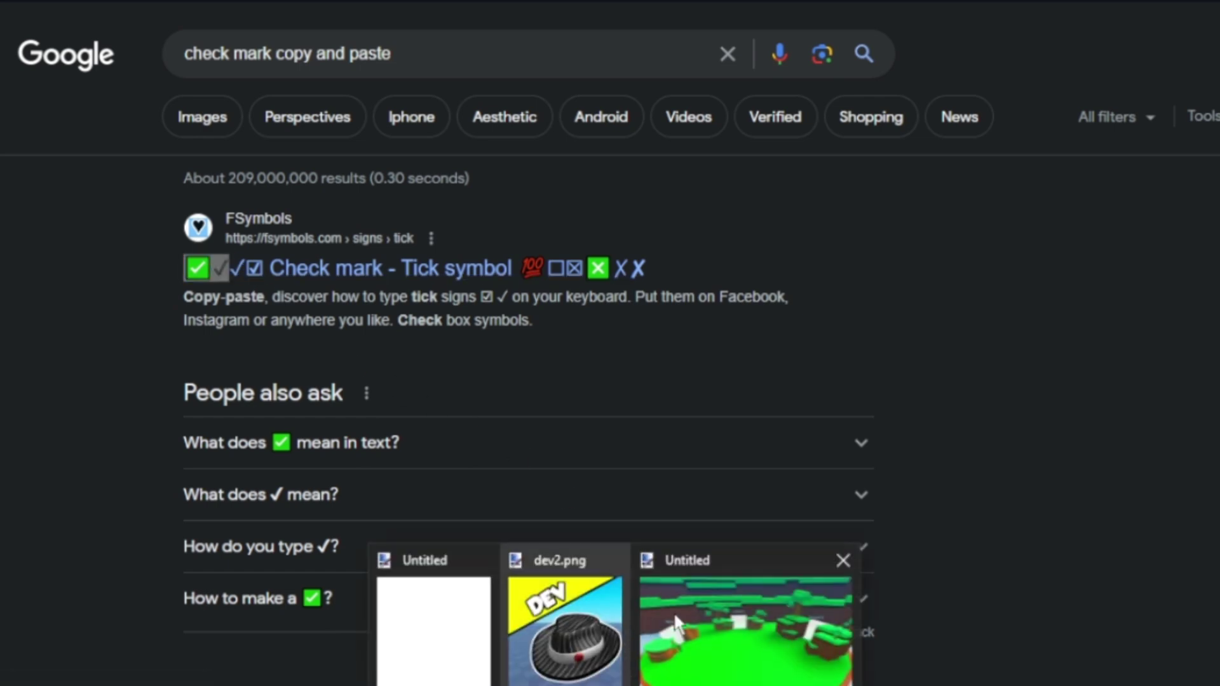
Switch to paint.net, scale down the white check mark and place it above the World 1 portal, and paste from the clipboard
{"action": "left_click", "coordinate": [648, 620]}
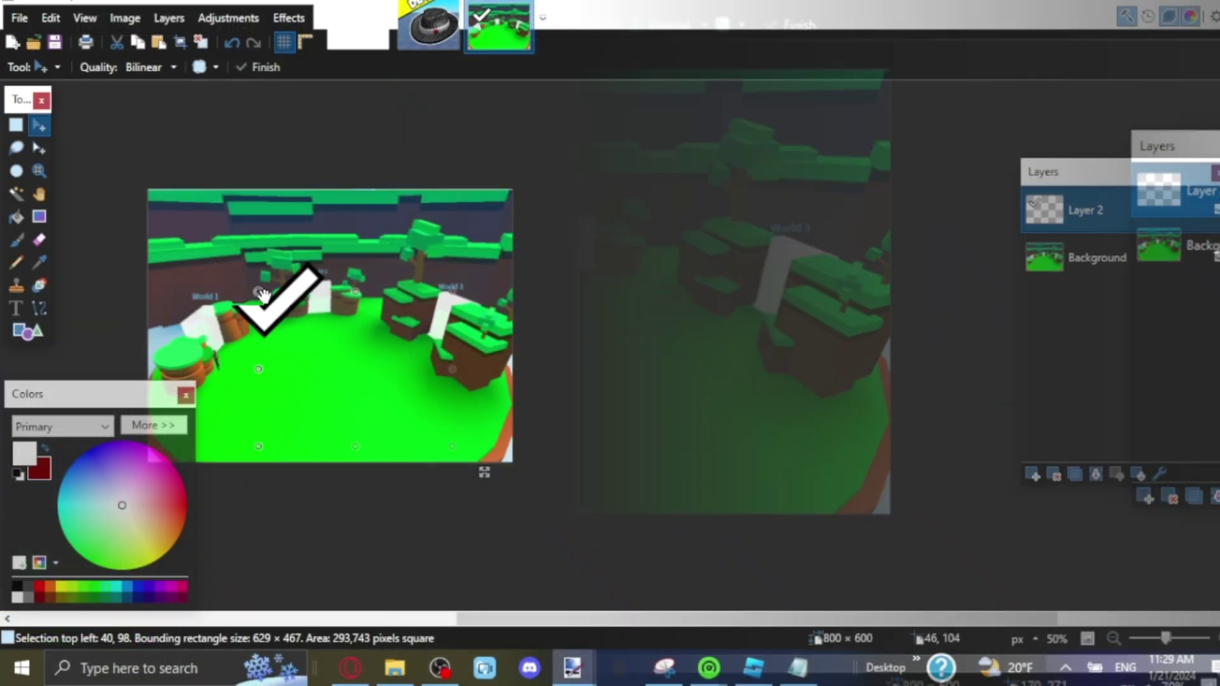
{"action": "left_click_drag", "start_coordinate": [263, 293], "coordinate": [224, 282]}
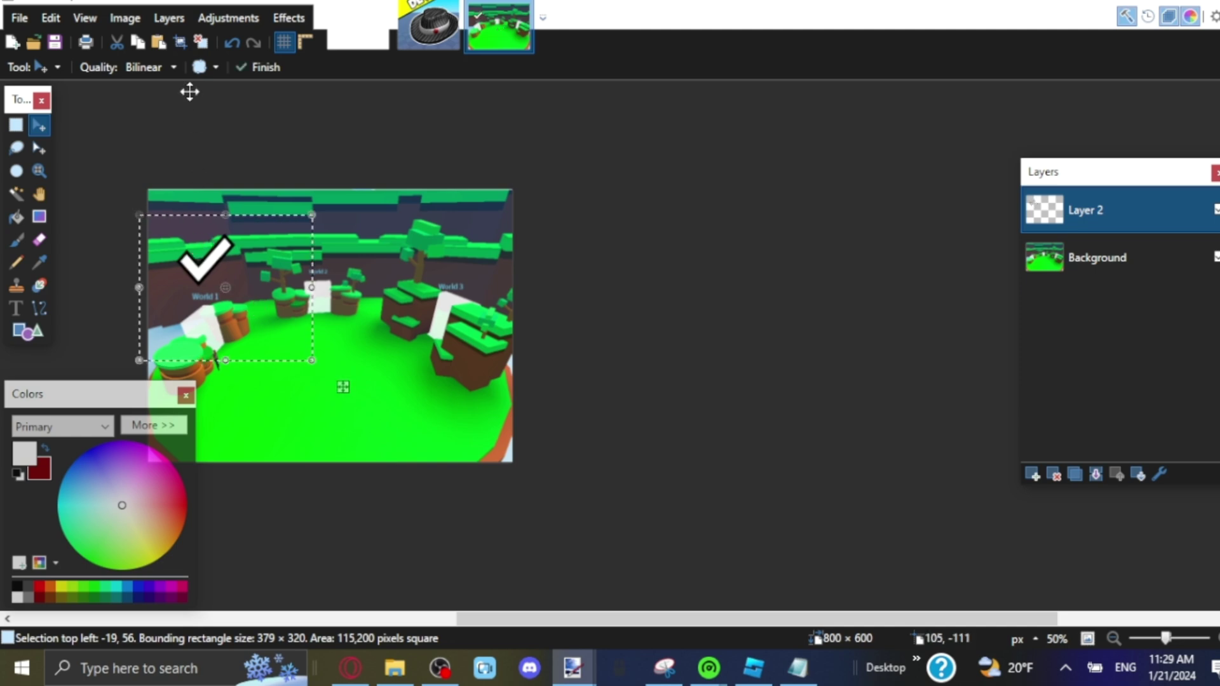
{"action": "left_click", "coordinate": [159, 42]}
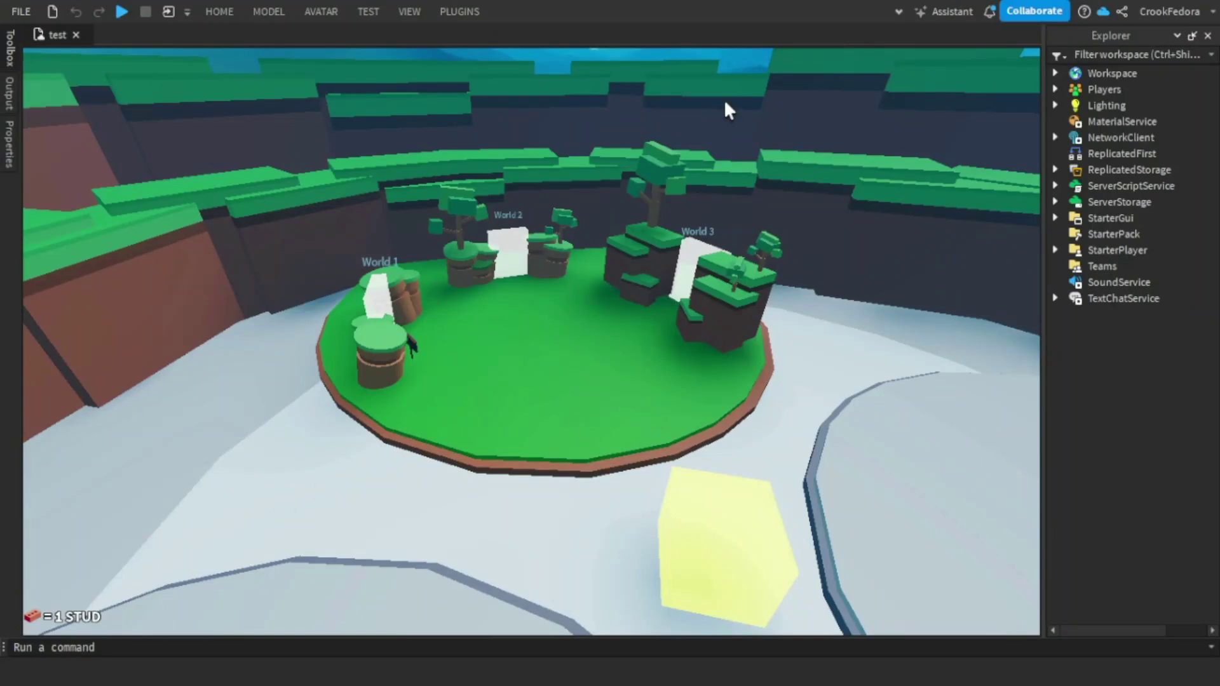
Inspect the lobby layout in Roblox Studio, from the whole green island to close views of the three portals
{"action": "scroll", "coordinate": [613, 185], "scroll_direction": "up", "scroll_amount": 3}
{"action": "scroll", "coordinate": [493, 238], "scroll_direction": "down", "scroll_amount": 1}
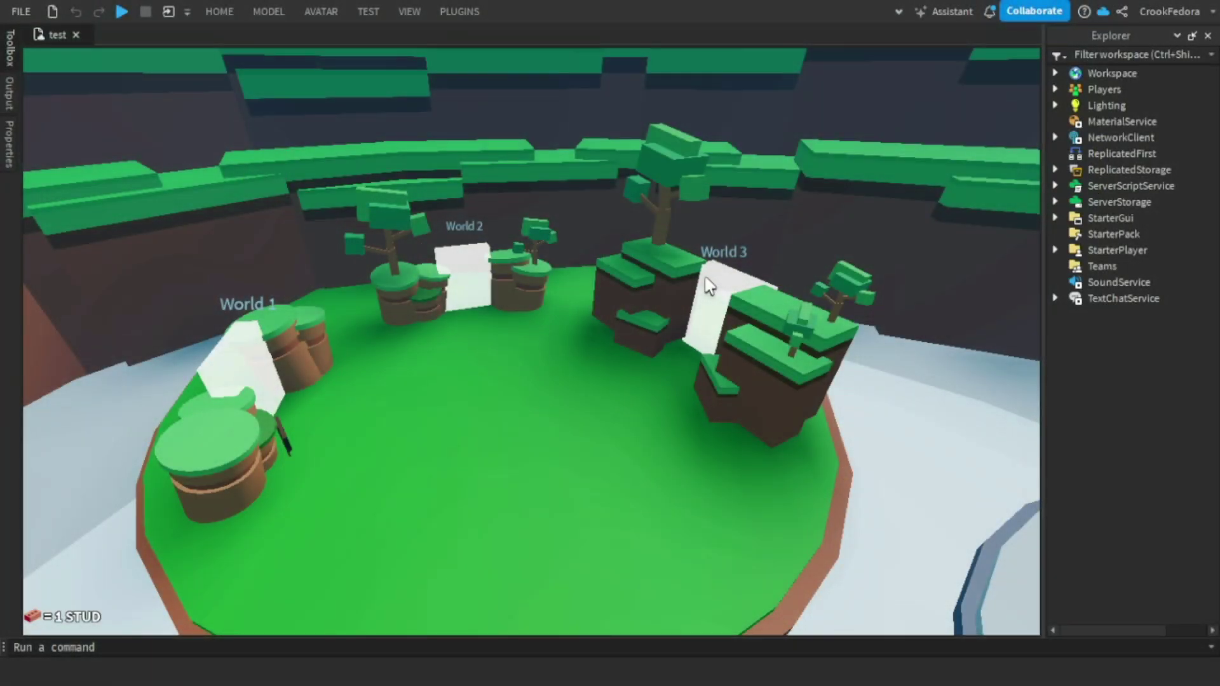
{"action": "scroll", "coordinate": [710, 286], "scroll_direction": "down", "scroll_amount": 5}
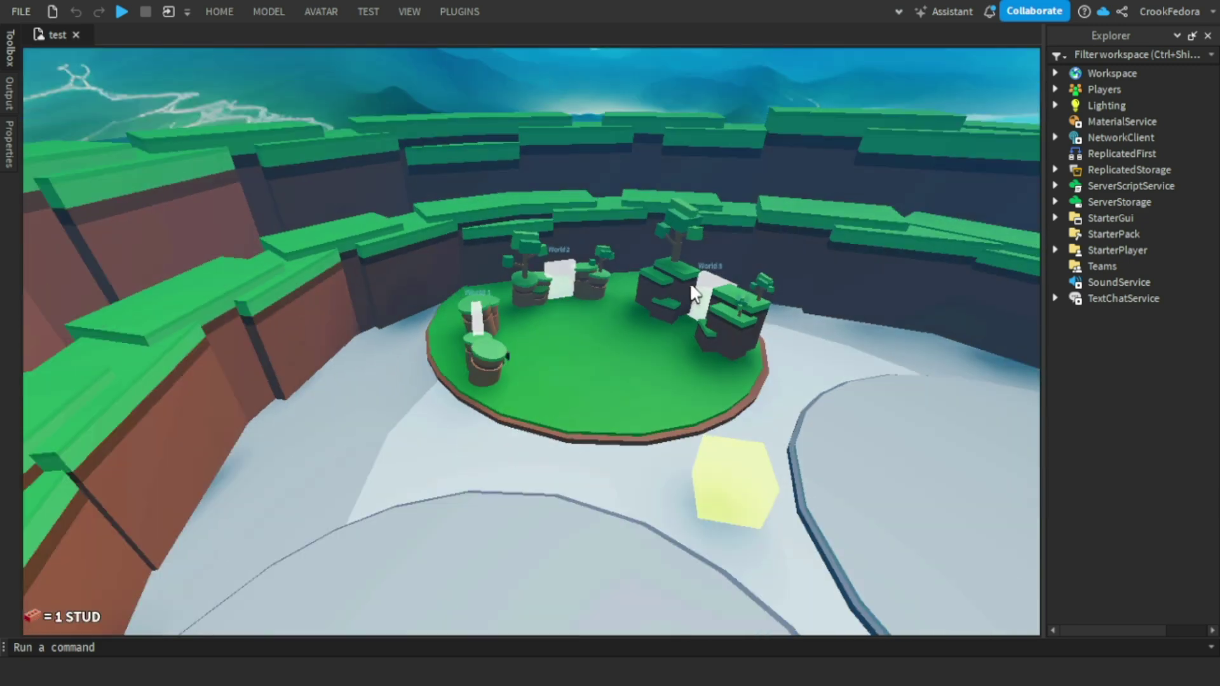
{"action": "scroll", "coordinate": [694, 293], "scroll_direction": "up", "scroll_amount": 3}
{"action": "scroll", "coordinate": [544, 318], "scroll_direction": "up", "scroll_amount": 5}
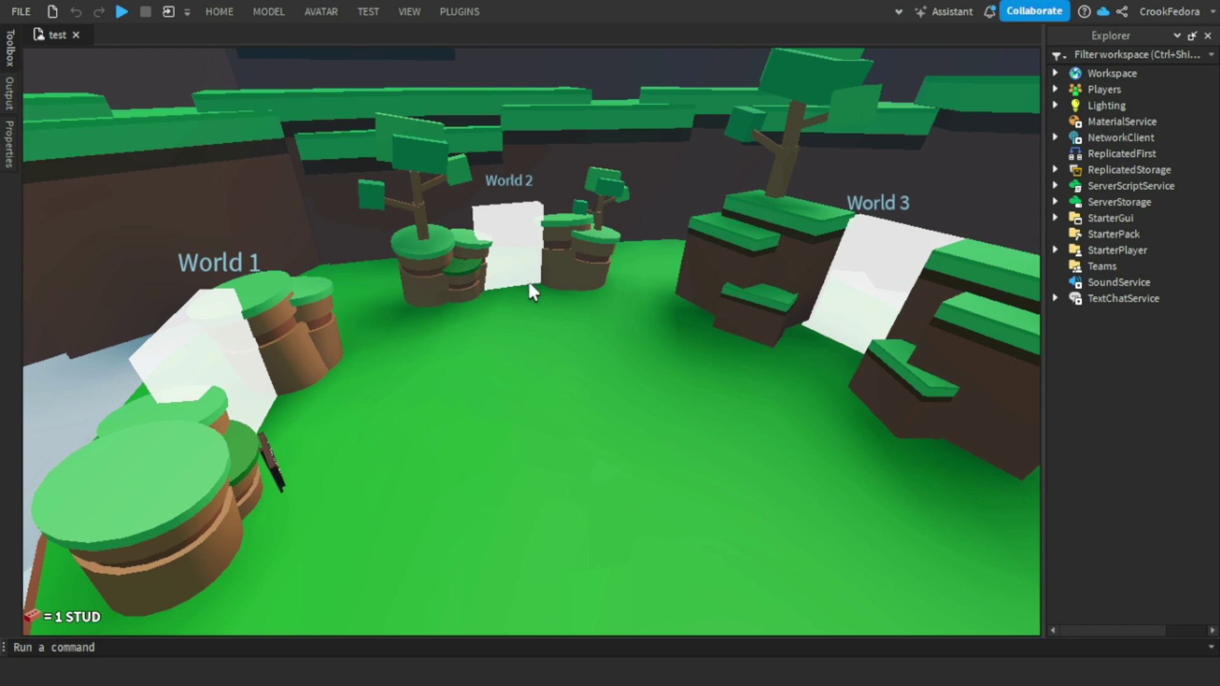
{"action": "scroll", "coordinate": [502, 278], "scroll_direction": "down", "scroll_amount": 5}
{"action": "right_click_drag", "start_coordinate": [502, 278], "coordinate": [463, 290]}
{"action": "scroll", "coordinate": [464, 290], "scroll_direction": "up", "scroll_amount": 4}
{"action": "key", "text": "d"}
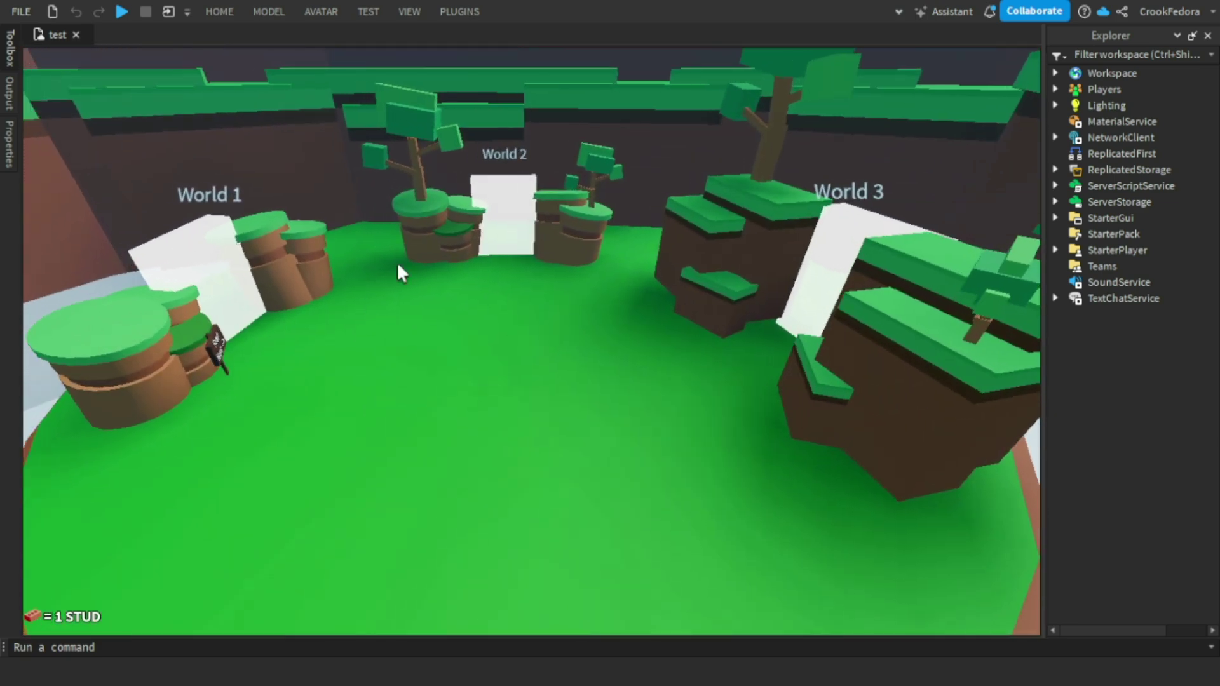
{"action": "key", "text": "a"}
{"action": "scroll", "coordinate": [440, 236], "scroll_direction": "down", "scroll_amount": 5}
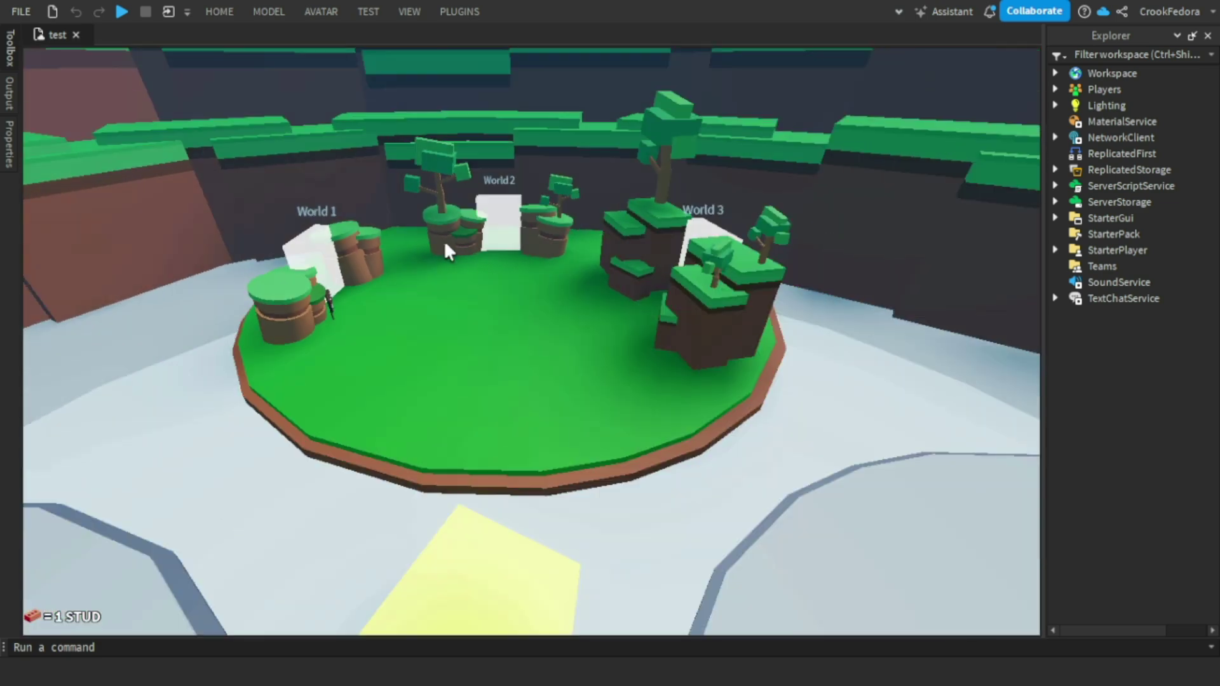
{"action": "right_click_drag", "start_coordinate": [444, 240], "coordinate": [493, 231]}
{"action": "scroll", "coordinate": [493, 231], "scroll_direction": "up", "scroll_amount": 4}
{"action": "scroll", "coordinate": [440, 323], "scroll_direction": "up", "scroll_amount": 3}
{"action": "right_click_drag", "start_coordinate": [440, 323], "coordinate": [402, 334]}
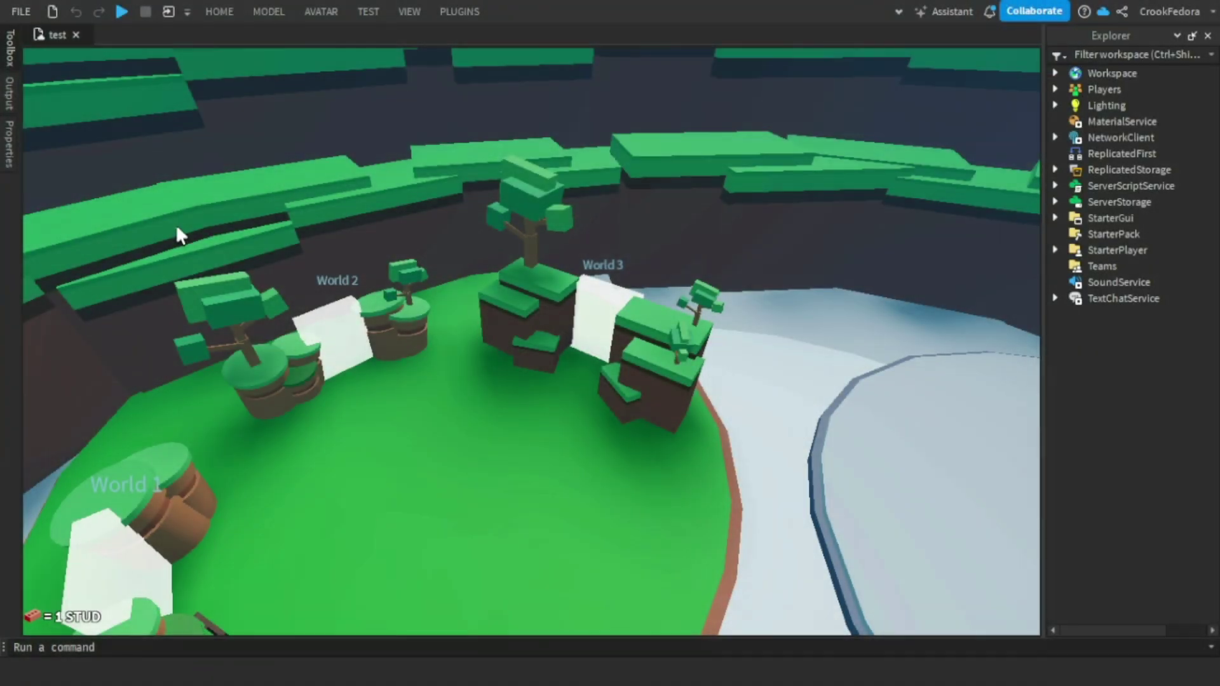
Search the Toolbox models for "speed coil" and add the Speed Coil tool to StarterPack
{"action": "left_click", "coordinate": [10, 48]}
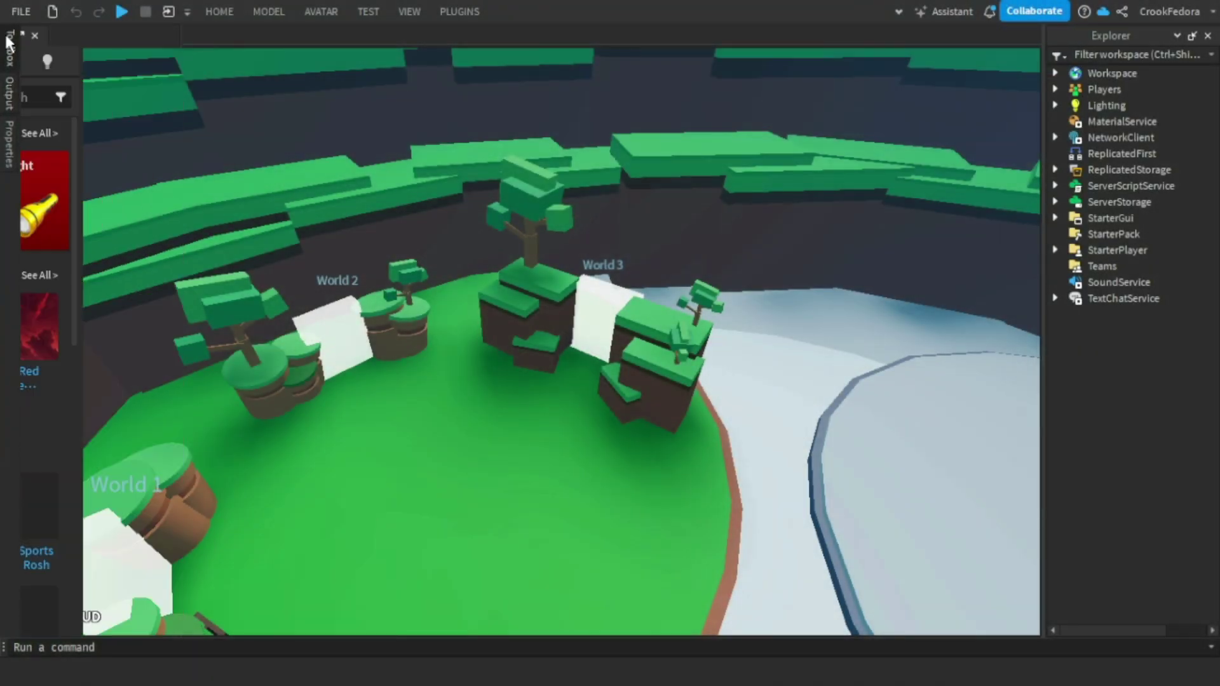
{"action": "left_click", "coordinate": [202, 97]}
{"action": "type", "text": "speed coil"}
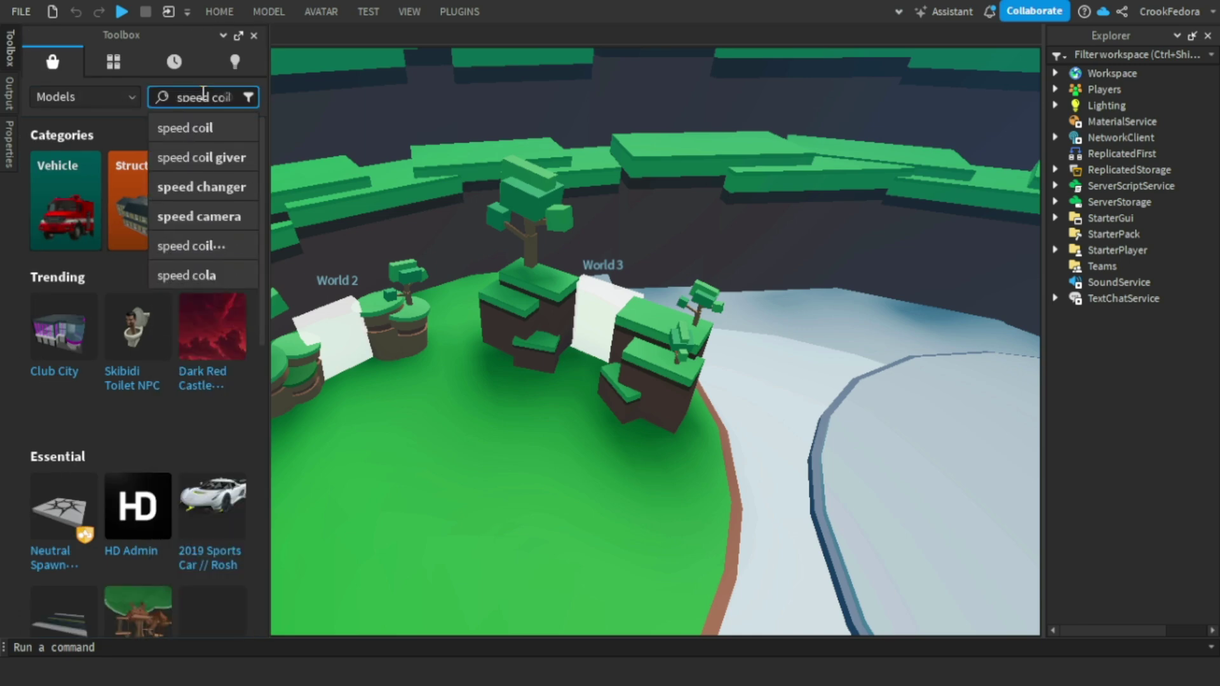
{"action": "key", "text": "Return"}
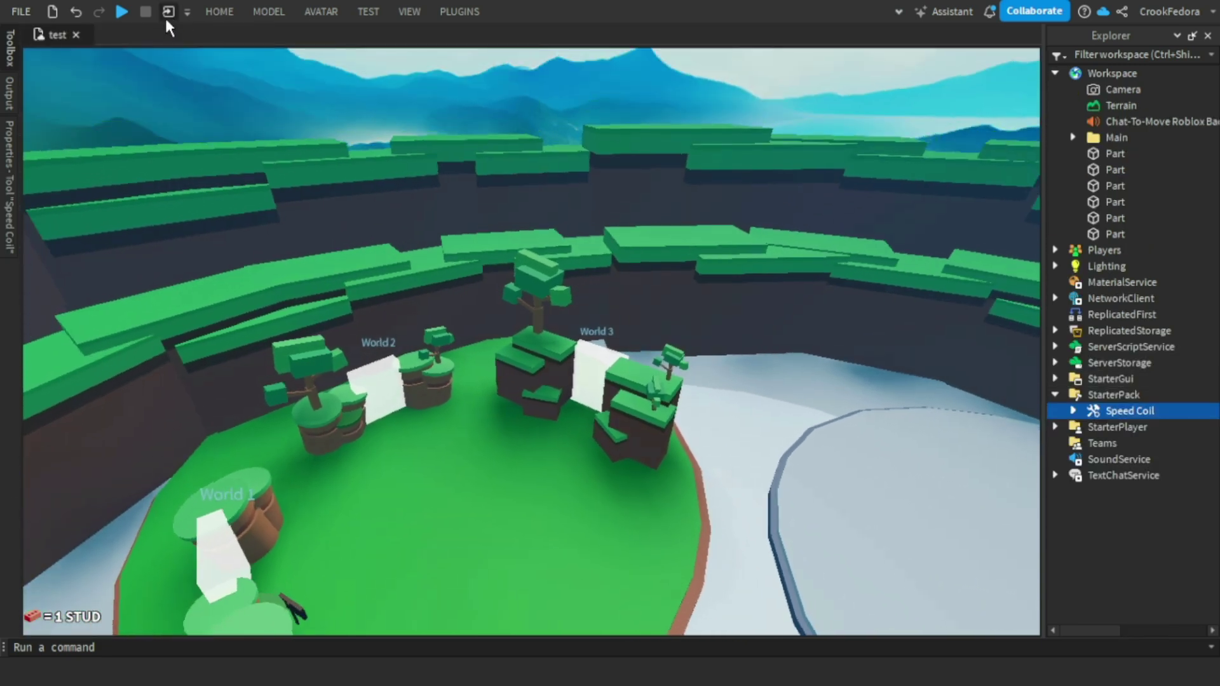
Start a playtest and walk the character around the main lobby spawn with the Speed Coil equipped
{"action": "left_click", "coordinate": [187, 12]}
{"action": "left_click", "coordinate": [220, 11]}
{"action": "left_click", "coordinate": [783, 54]}
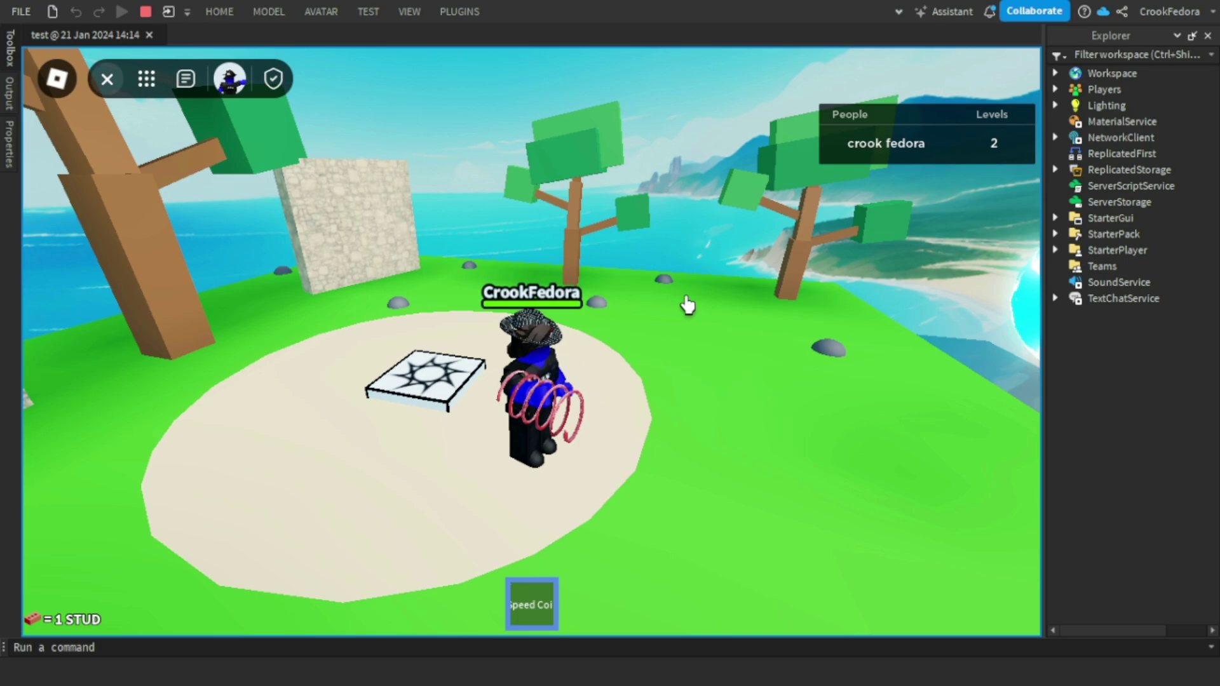
{"action": "key", "text": "w"}
{"action": "key", "text": "a"}
{"action": "key", "text": "s"}
{"action": "key", "text": "a"}
{"action": "key", "text": "d"}
{"action": "key", "text": "w"}
{"action": "key", "text": "a"}
{"action": "key", "text": "w"}
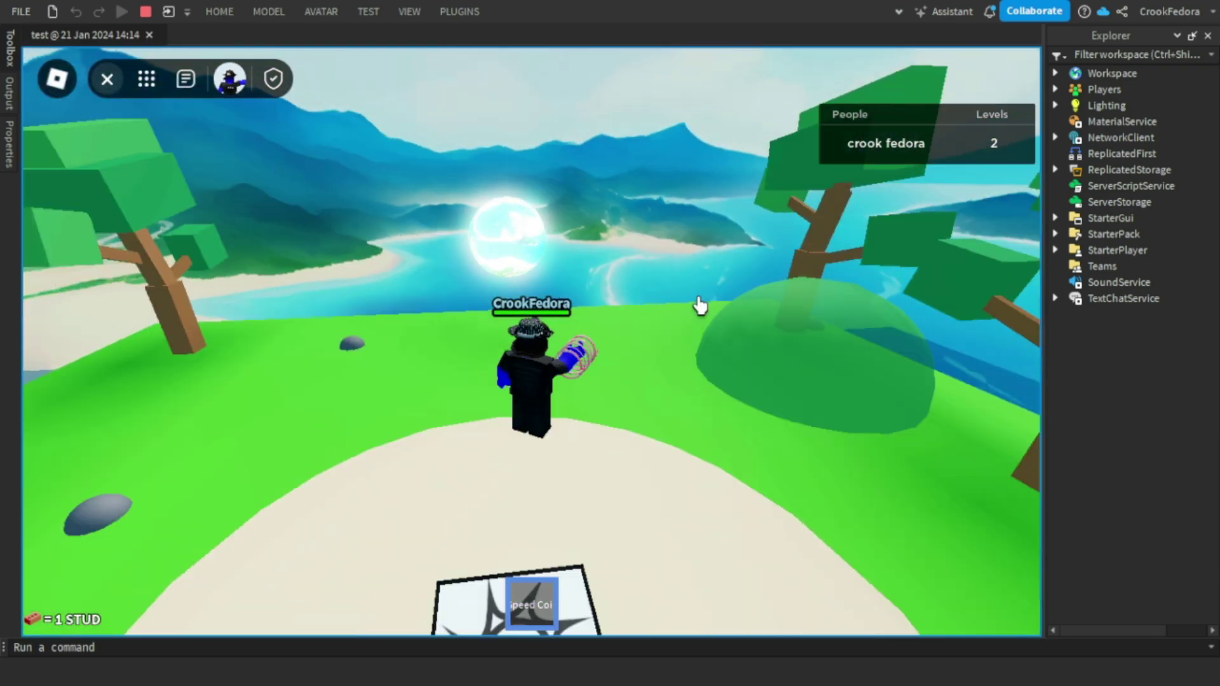
Run the character with the Speed Coil to the World 2 portal and enter the obby
{"action": "key", "text": "w"}
{"action": "key", "text": "e"}
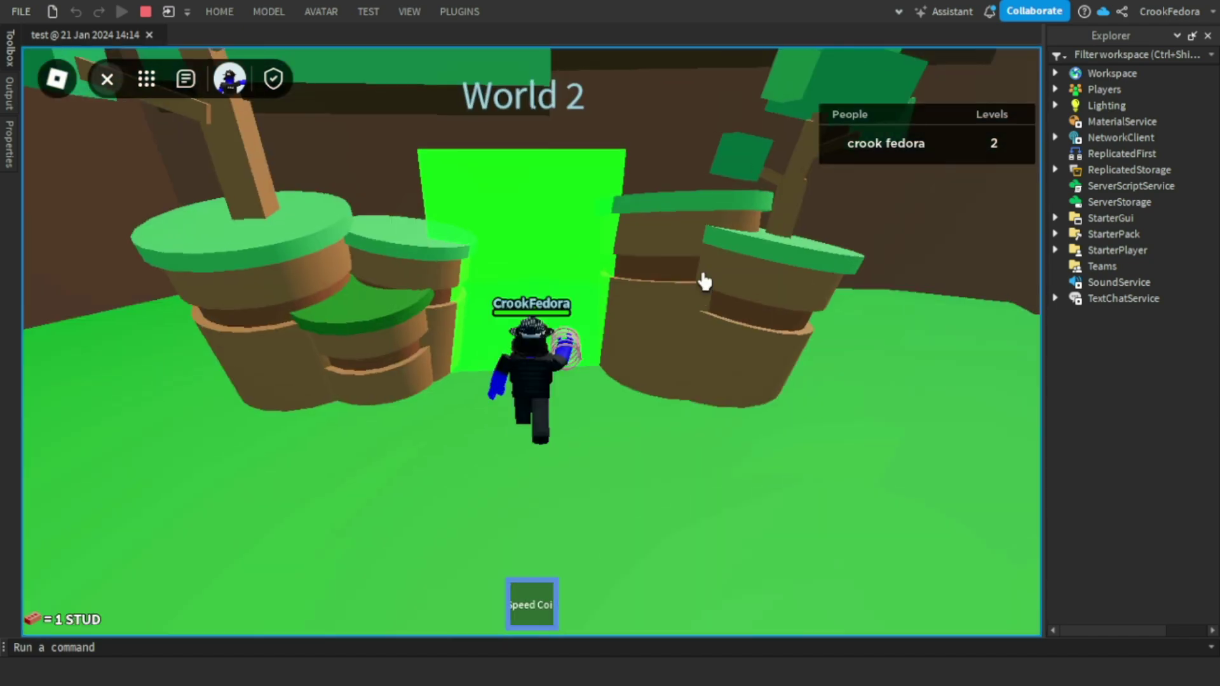
{"action": "key", "text": "shift"}
{"action": "key", "text": "shift"}
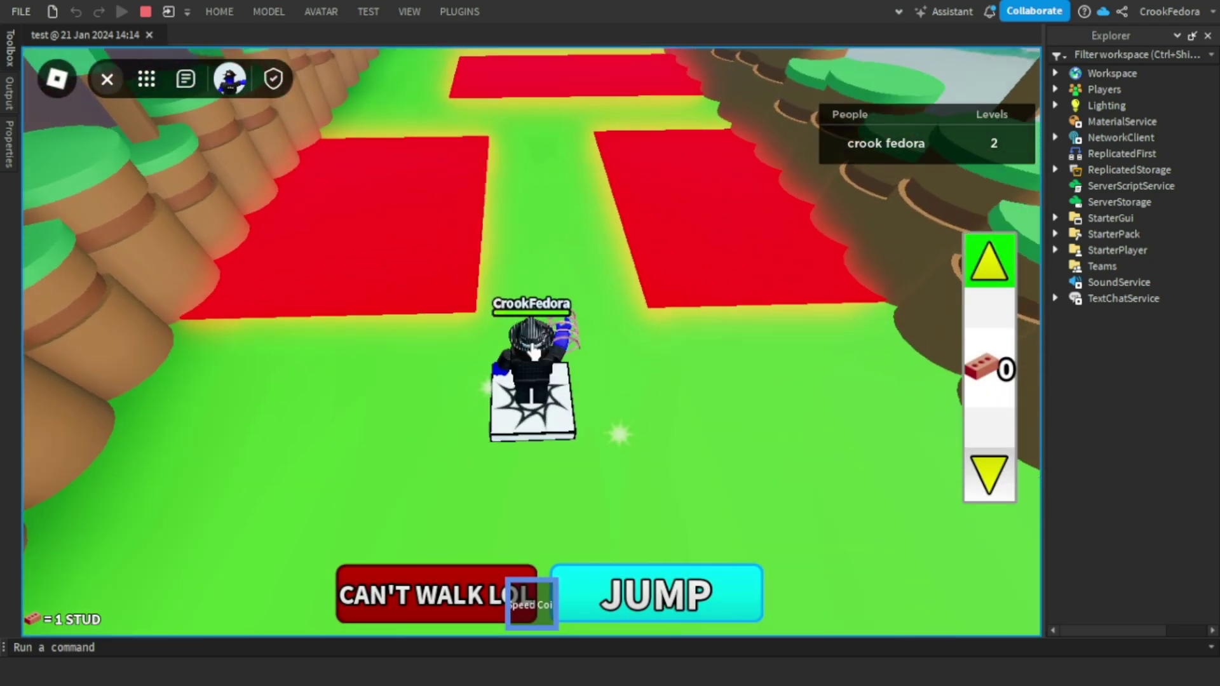
Set the walking distance to 20 studs and walk the character along the green path between the red areas
{"action": "left_click", "coordinate": [973, 285]}
{"action": "left_click", "coordinate": [991, 266]}
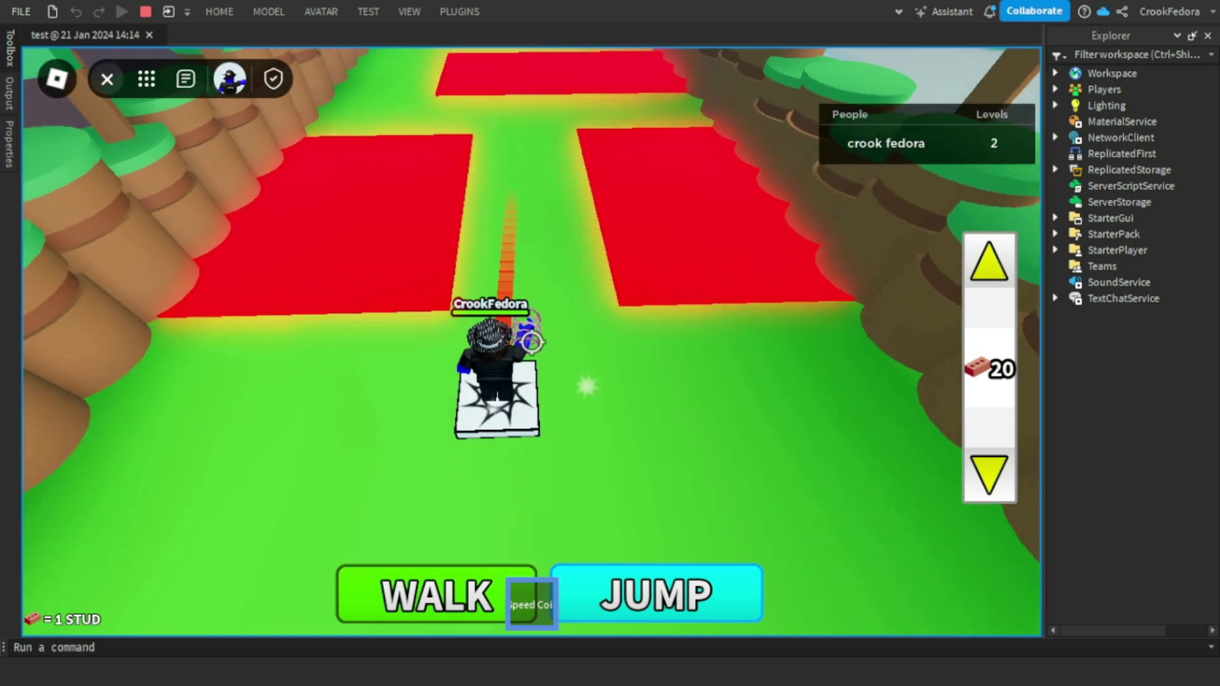
{"action": "left_click", "coordinate": [413, 583]}
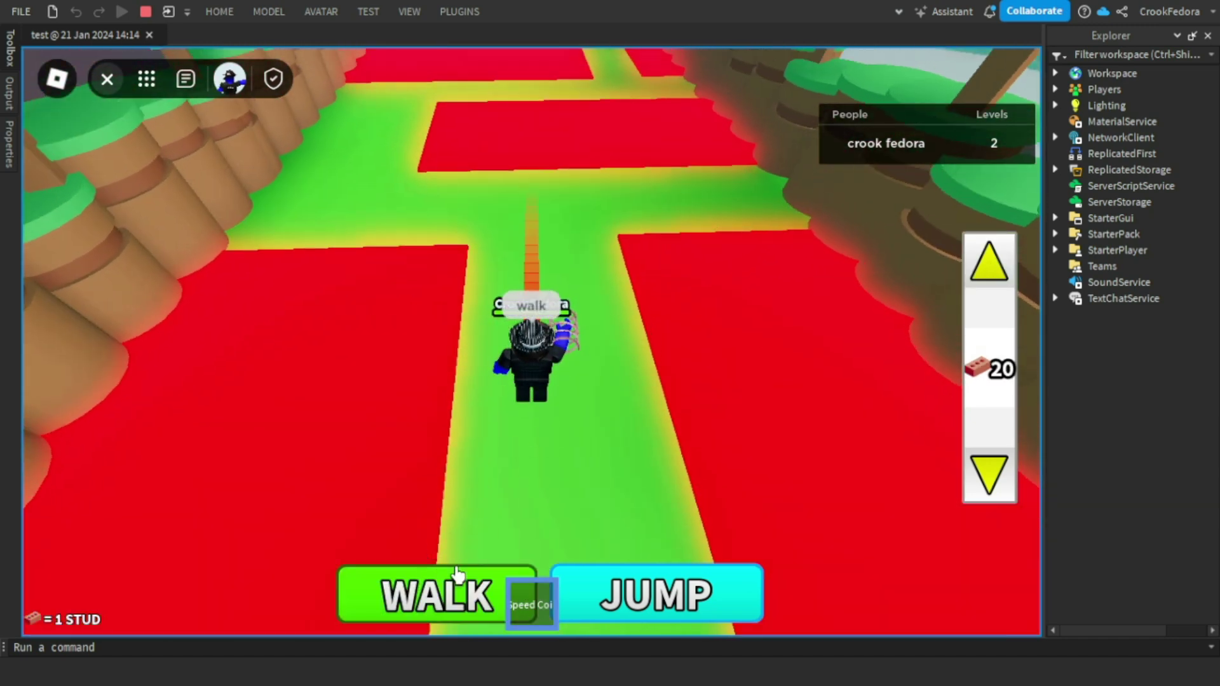
{"action": "left_click", "coordinate": [462, 564]}
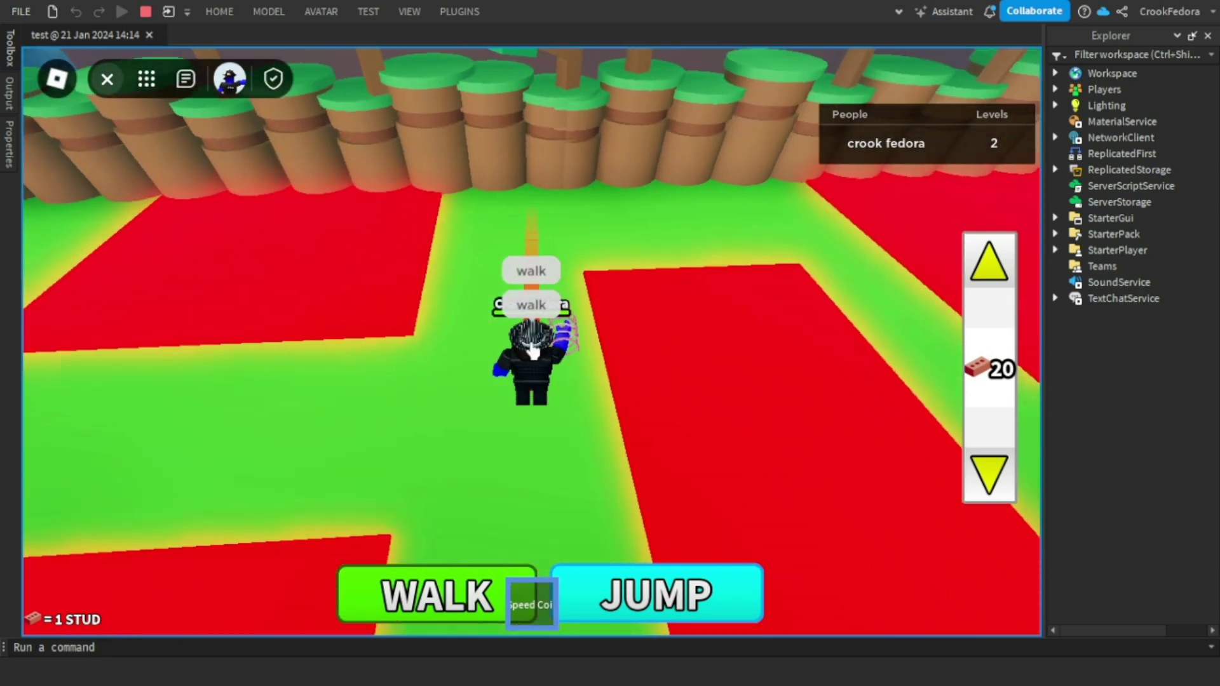
{"action": "left_click", "coordinate": [449, 618]}
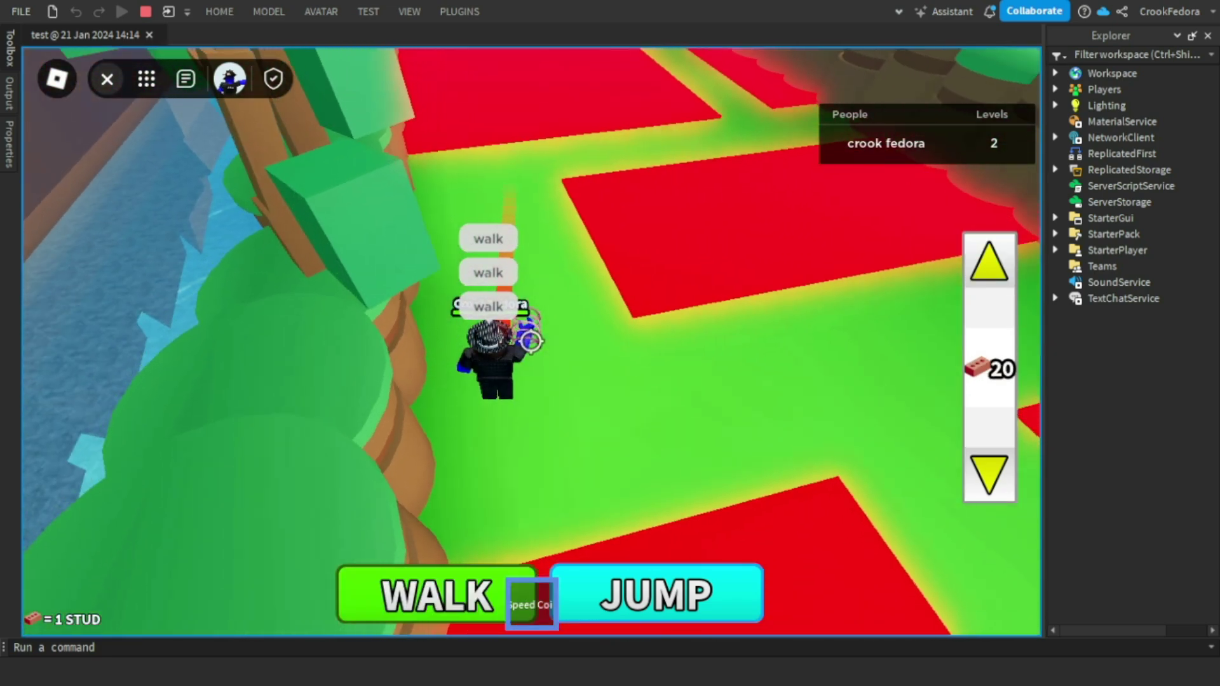
{"action": "left_click", "coordinate": [489, 575]}
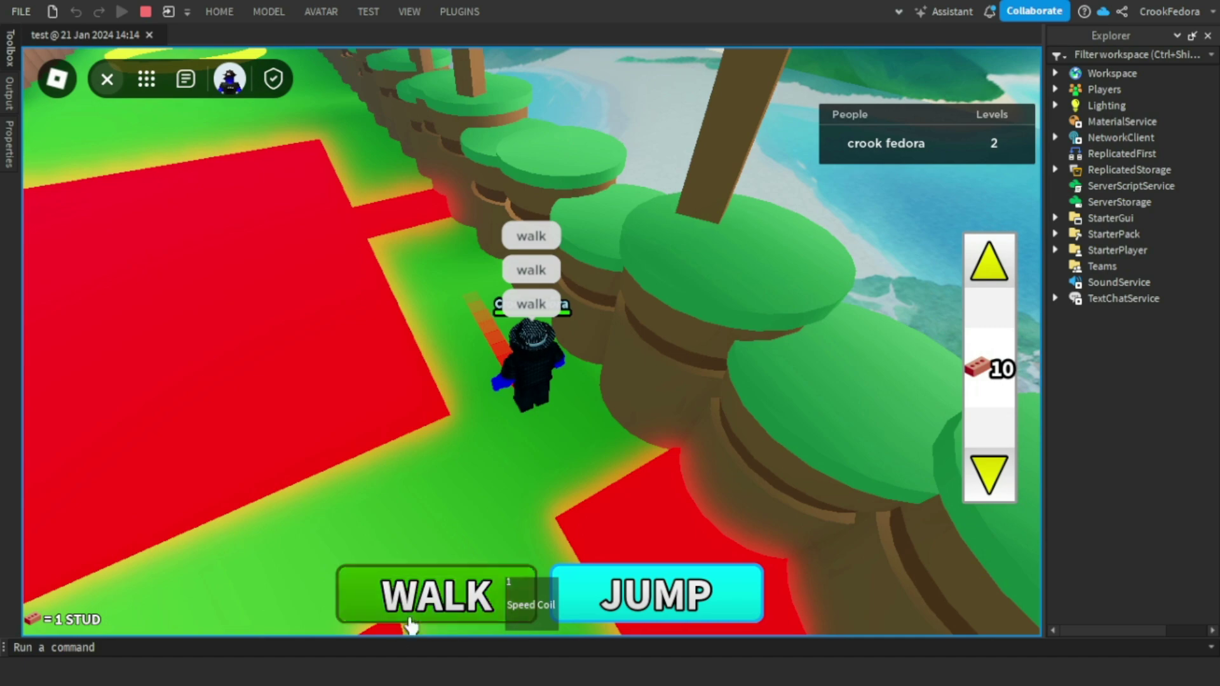
Walk the character onward in 10-stud moves beside the outer cliff and turn the view towards the WIN ring
{"action": "left_click", "coordinate": [410, 615]}
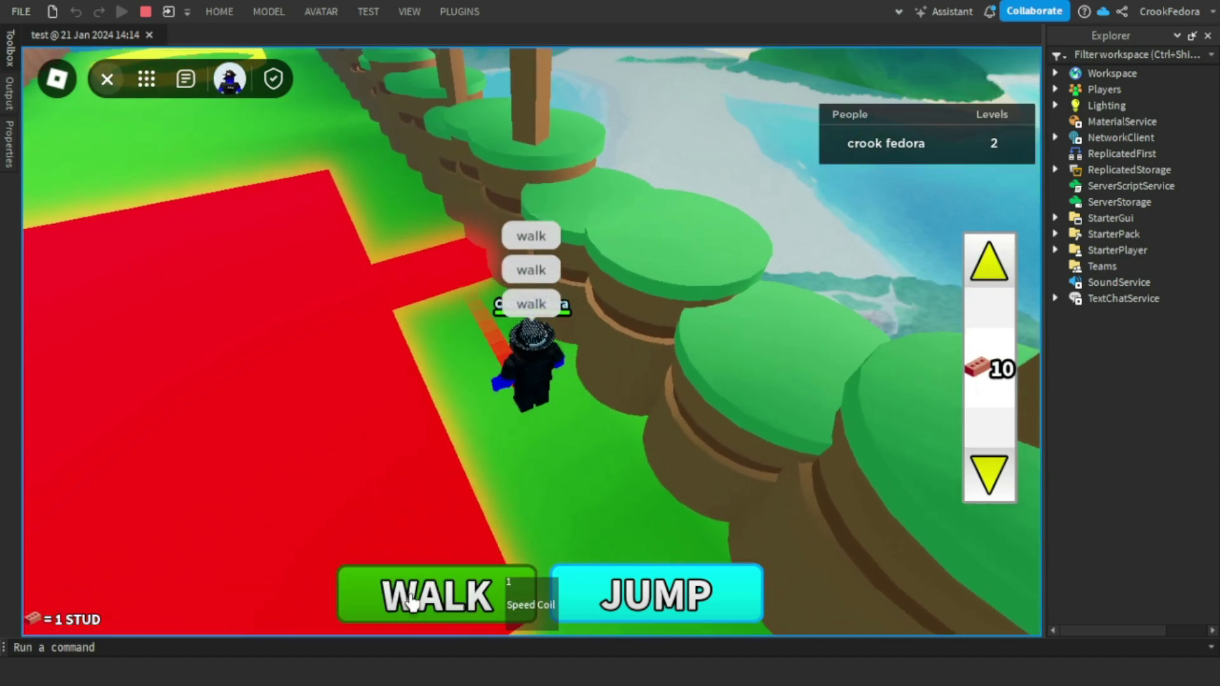
{"action": "left_click", "coordinate": [410, 604]}
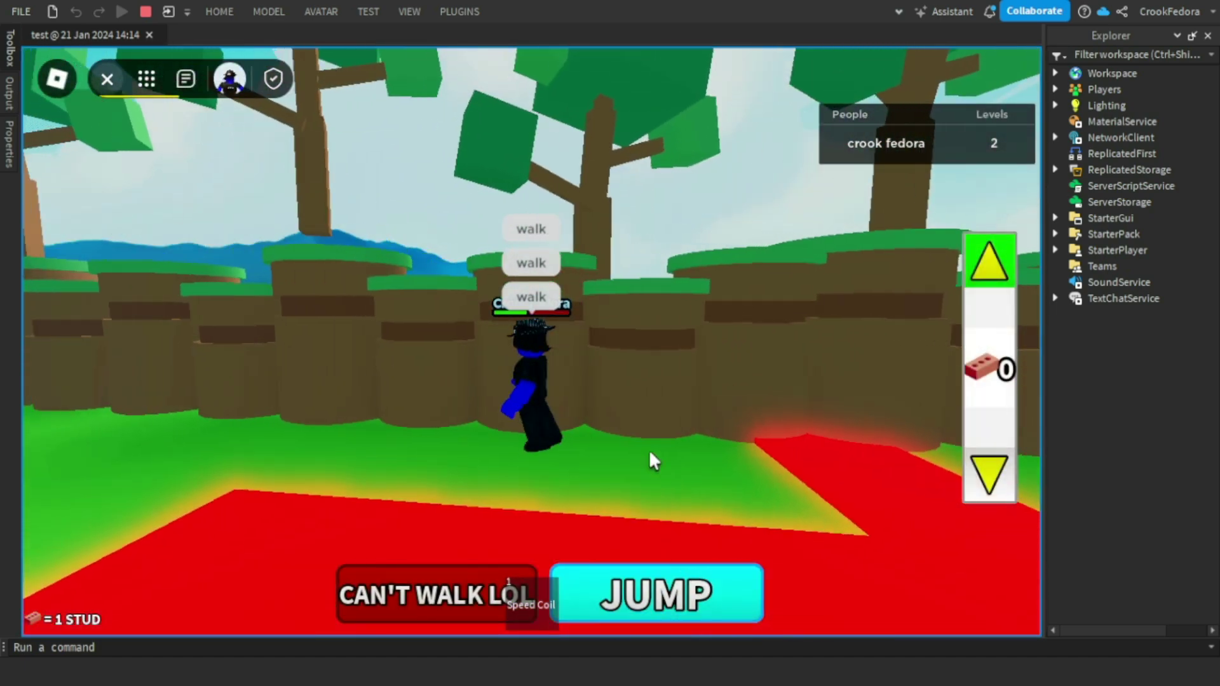
{"action": "right_click_drag", "start_coordinate": [649, 448], "coordinate": [645, 436]}
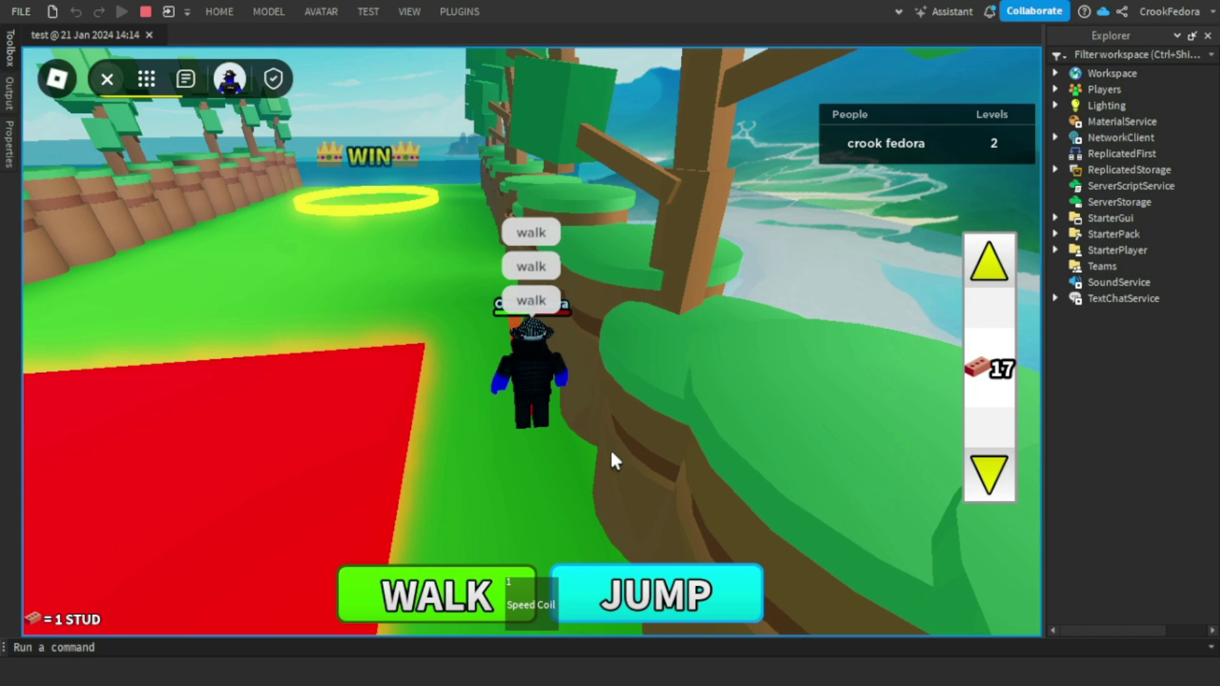
Re-equip the Speed Coil and walk the character in 17-stud moves to the yellow WIN ring
{"action": "key", "text": "shift"}
{"action": "key", "text": "1"}
{"action": "key", "text": "shift"}
{"action": "key", "text": "shift"}
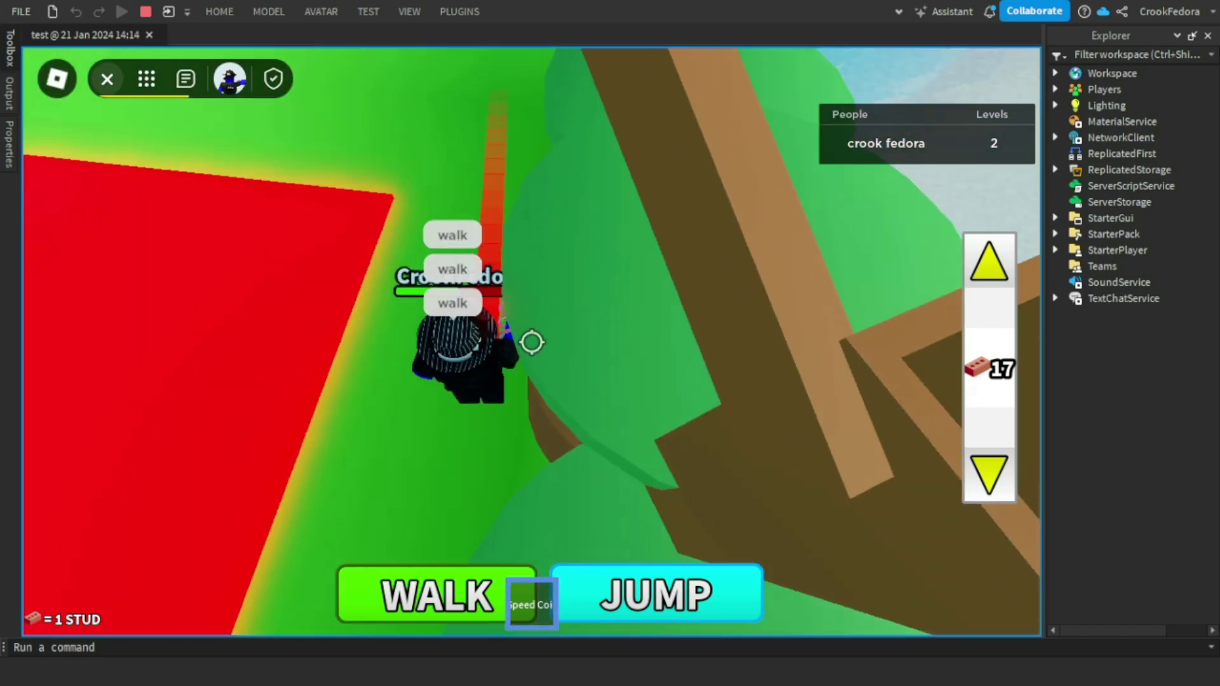
{"action": "key", "text": "shift"}
{"action": "left_click", "coordinate": [402, 607]}
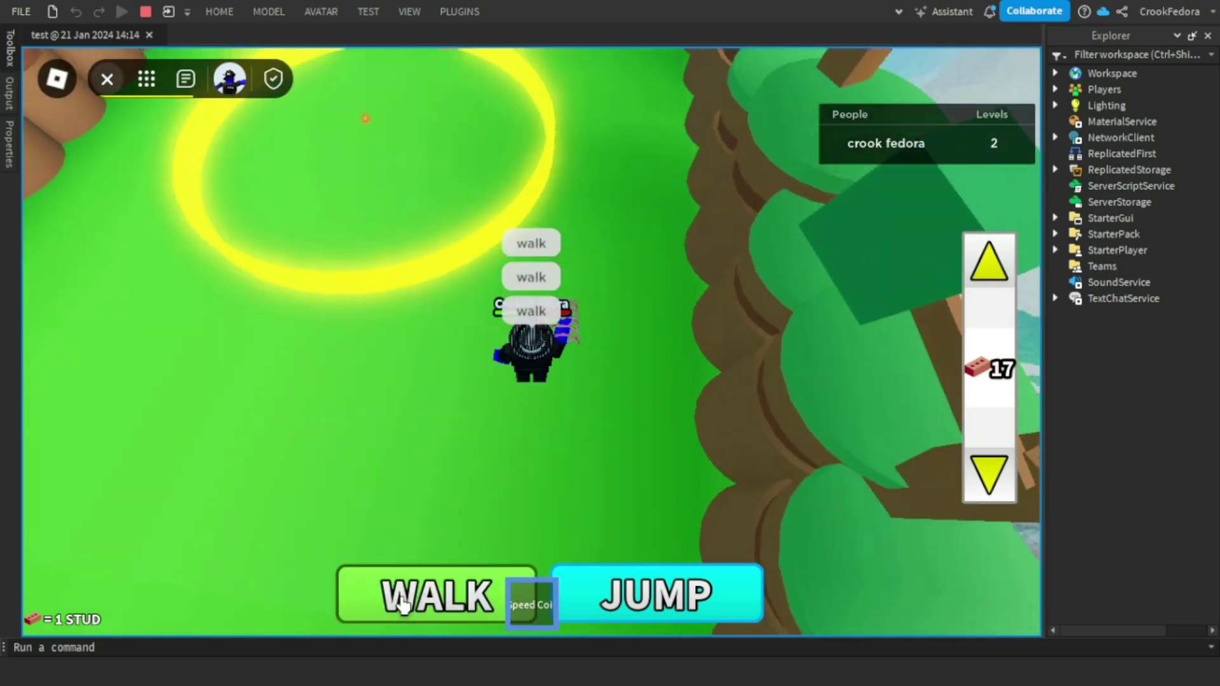
{"action": "left_click", "coordinate": [402, 606]}
Move the character across the main lobby island and stop the playtest
{"action": "key", "text": "w"}
{"action": "right_click_drag", "start_coordinate": [708, 209], "coordinate": [710, 209]}
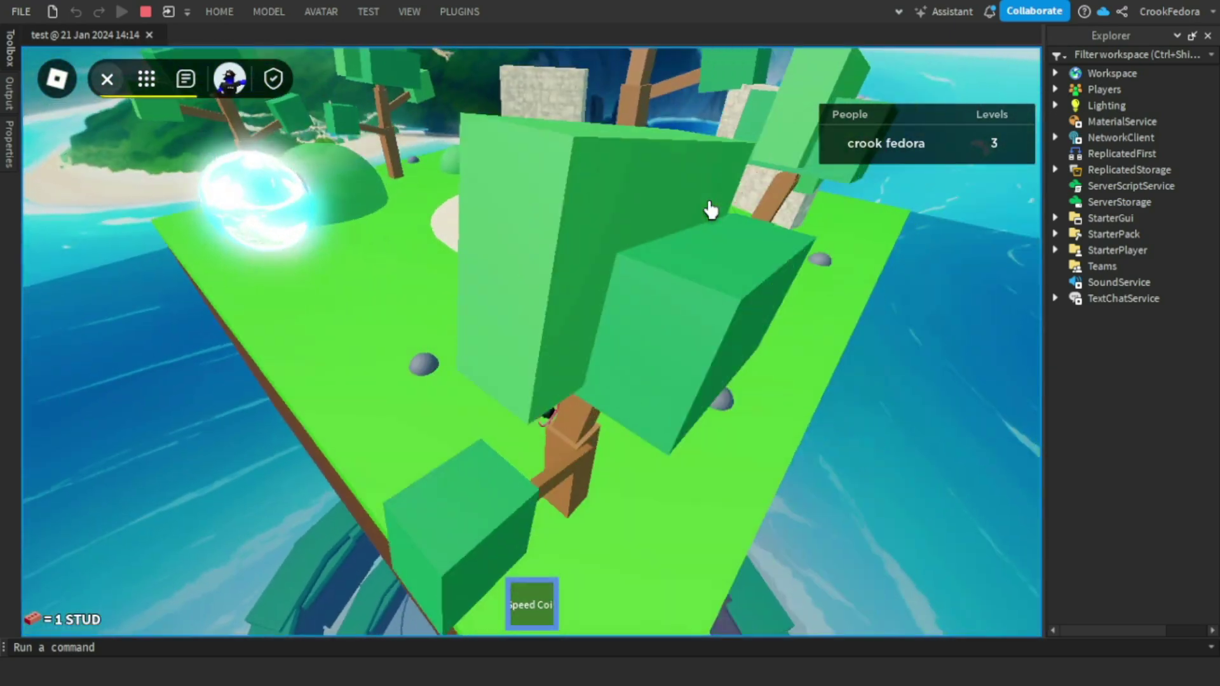
{"action": "key", "text": "shift+F5"}
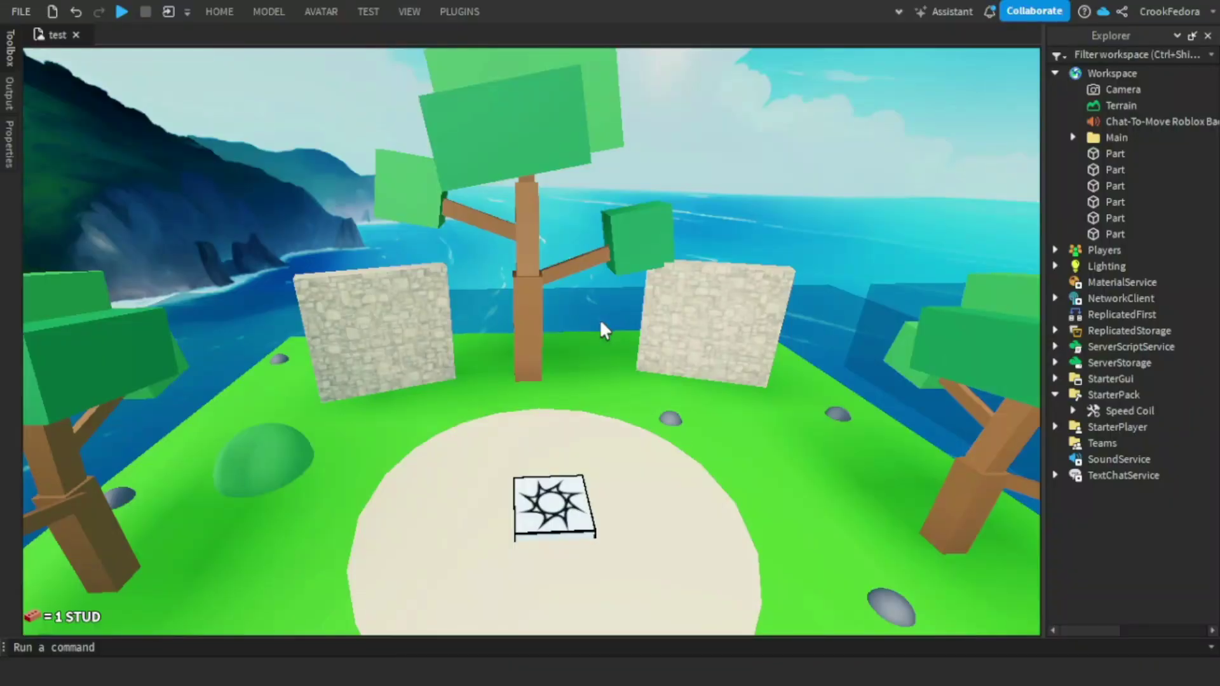
Inspect the main lobby island around the spawn, the trees and the two cobblestone walls
{"action": "scroll", "coordinate": [547, 311], "scroll_direction": "down", "scroll_amount": 4}
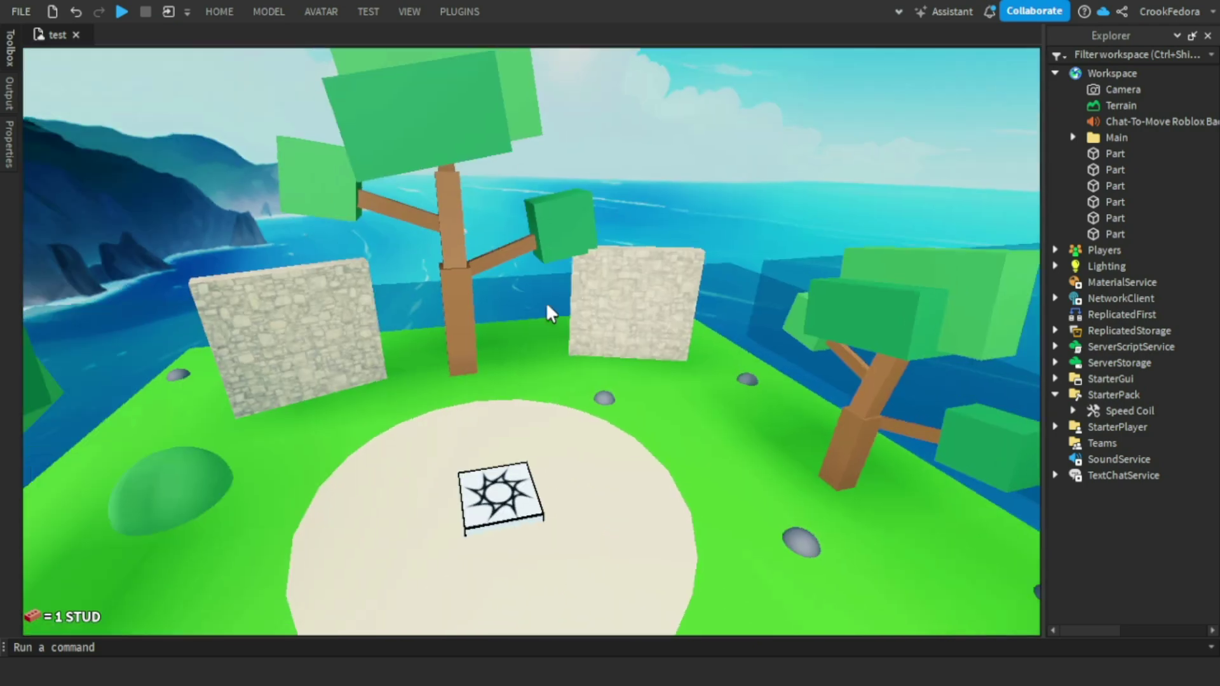
{"action": "key", "text": "w"}
{"action": "right_click_drag", "start_coordinate": [505, 285], "coordinate": [747, 475]}
{"action": "key", "text": "d"}
{"action": "key", "text": "w"}
{"action": "right_click_drag", "start_coordinate": [659, 336], "coordinate": [571, 336]}
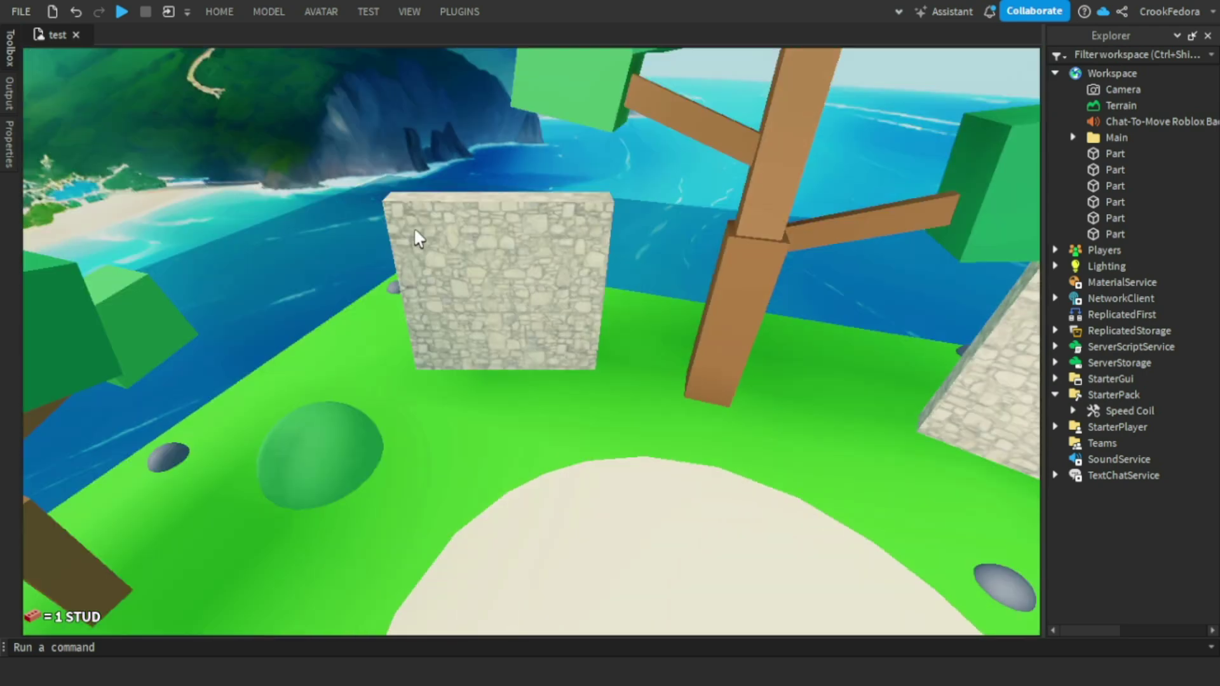
{"action": "right_click_drag", "start_coordinate": [471, 241], "coordinate": [474, 194]}
{"action": "key", "text": "w"}
{"action": "key", "text": "w"}
{"action": "key", "text": "s"}
{"action": "key", "text": "e"}
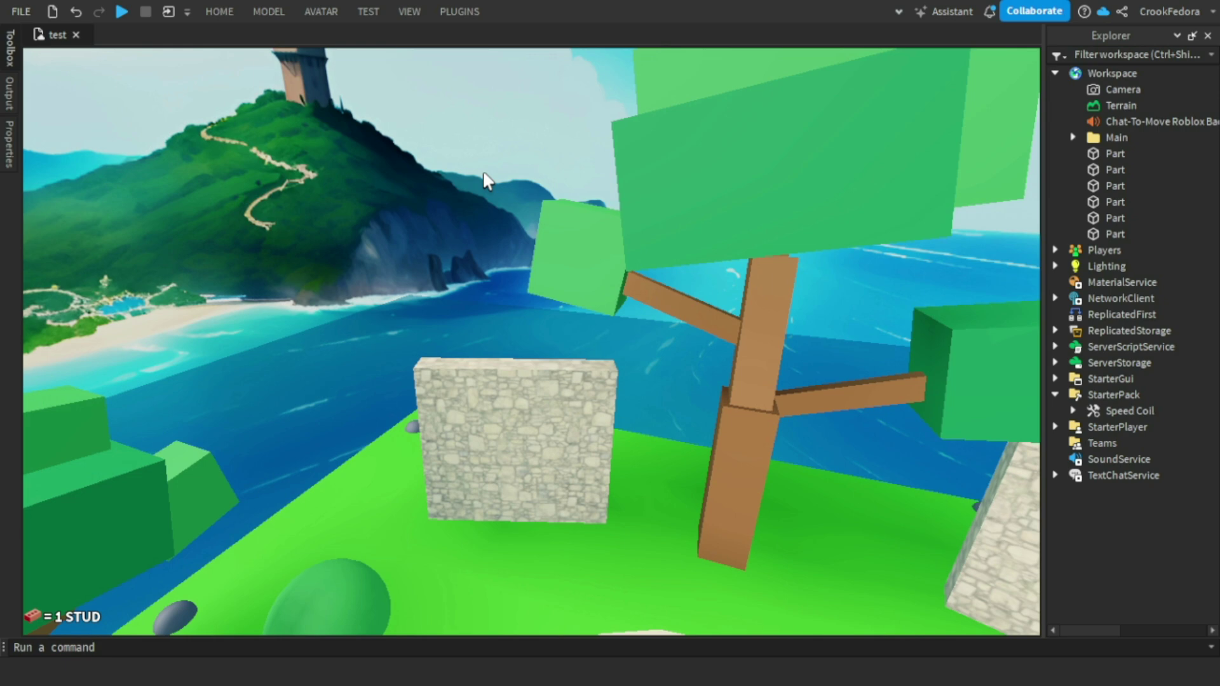
{"action": "scroll", "coordinate": [486, 181], "scroll_direction": "down", "scroll_amount": 8}
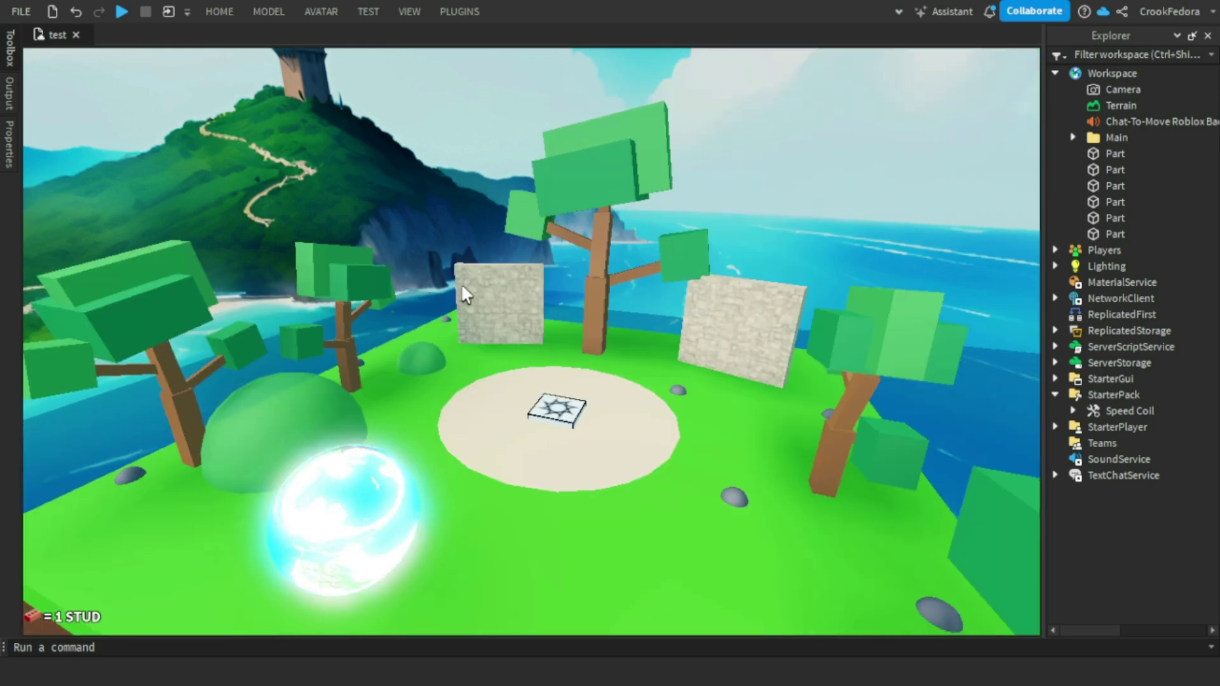
Delete the cobblestone wall beside the green bush at the island's corner
{"action": "scroll", "coordinate": [464, 289], "scroll_direction": "up", "scroll_amount": 7}
{"action": "left_click", "coordinate": [528, 273]}
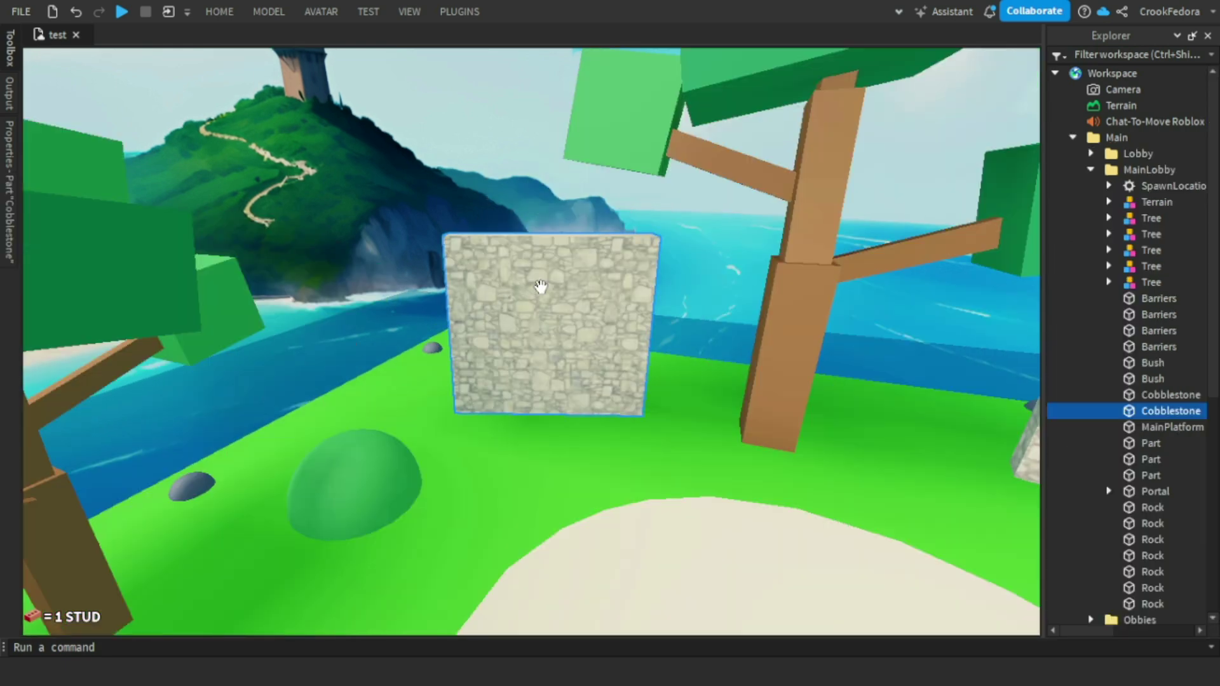
{"action": "key", "text": "Delete"}
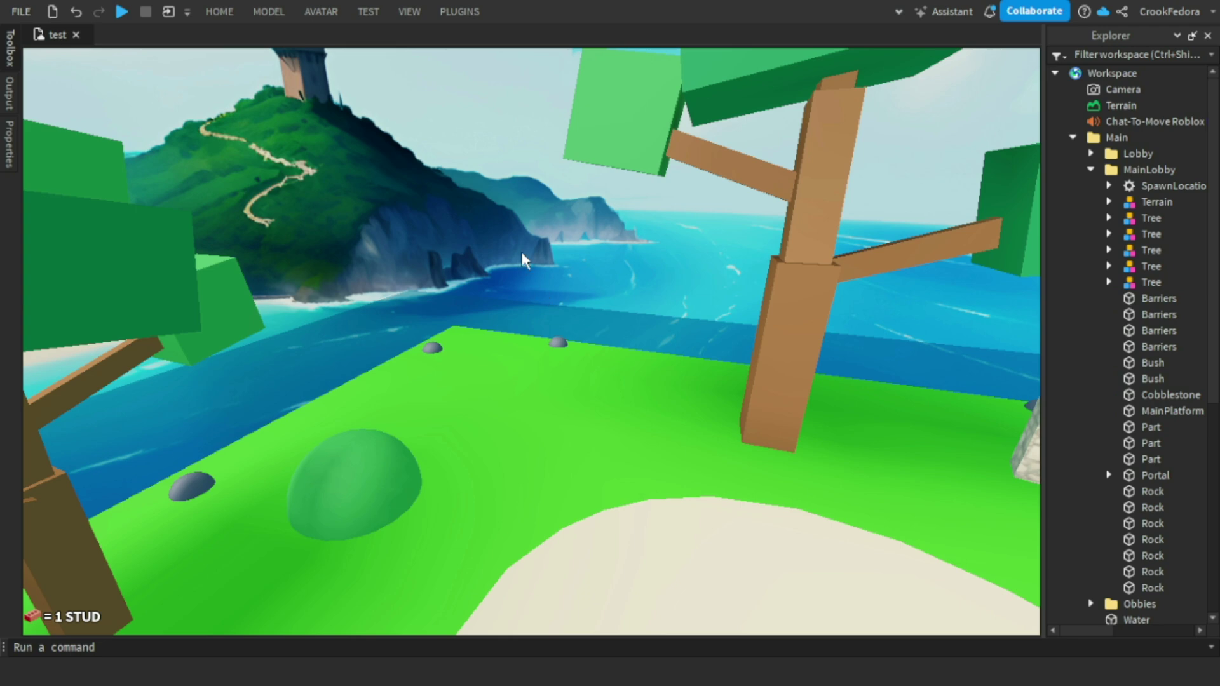
Insert a block part on the cleared corner of the island, rotate it to face the spawn circle, and prepare to scale it
{"action": "left_click", "coordinate": [265, 12]}
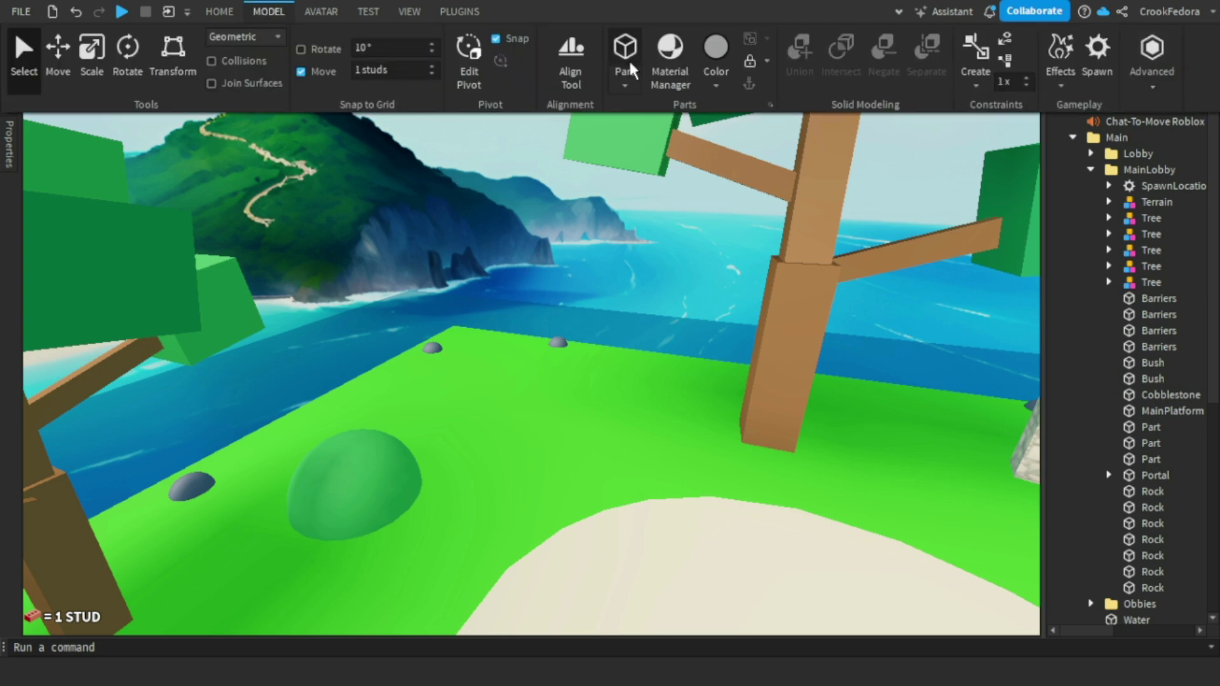
{"action": "left_click", "coordinate": [625, 57]}
{"action": "scroll", "coordinate": [558, 366], "scroll_direction": "up", "scroll_amount": 5}
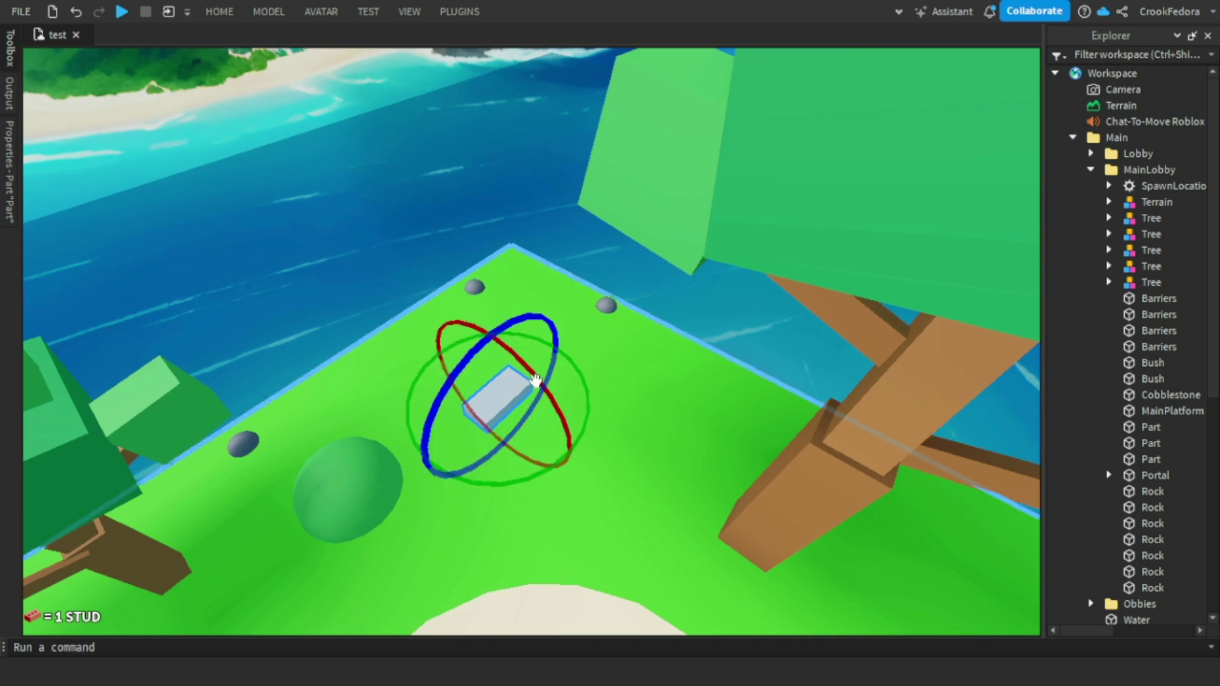
{"action": "left_click_drag", "start_coordinate": [485, 476], "coordinate": [555, 464]}
{"action": "key", "text": "q"}
{"action": "right_click_drag", "start_coordinate": [555, 348], "coordinate": [556, 351]}
{"action": "key", "text": "ctrl+3"}
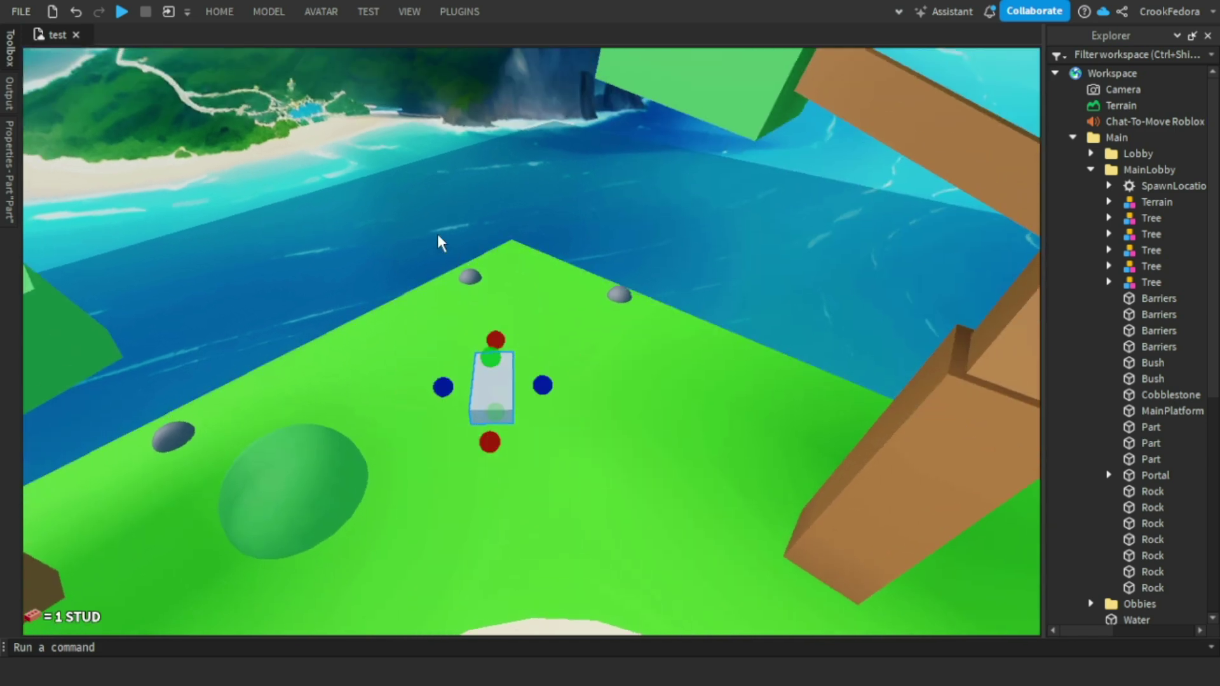
{"action": "left_click", "coordinate": [284, 18]}
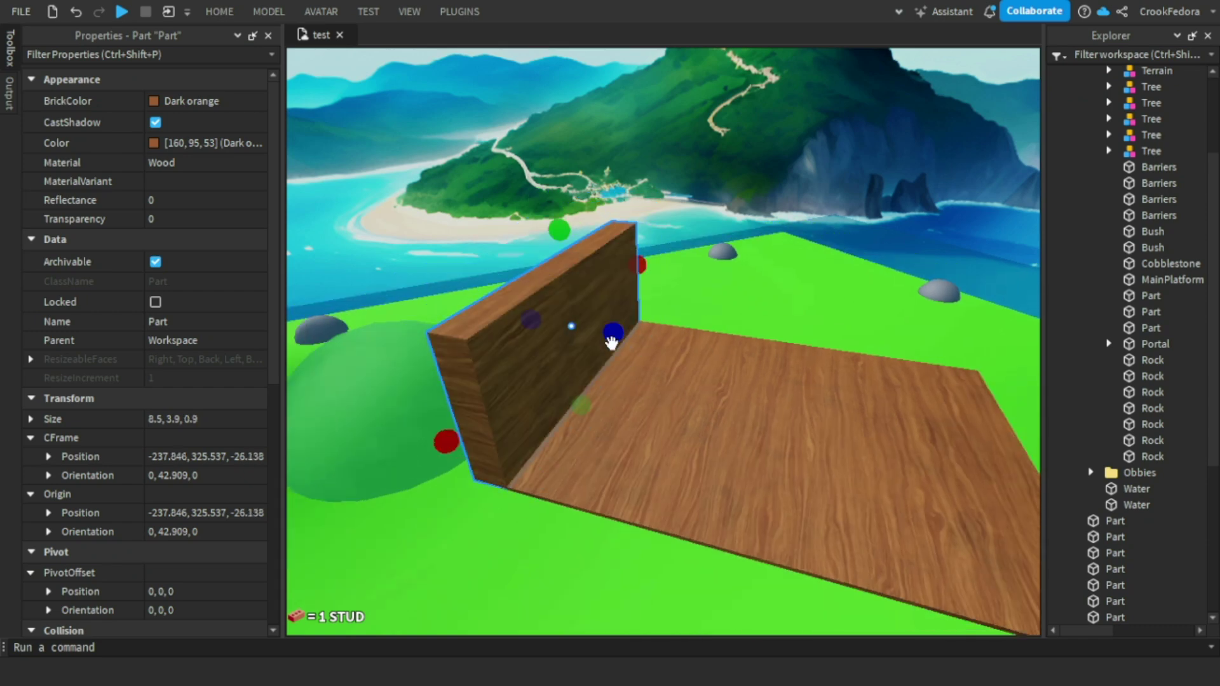
Lower the wooden side wall to 1.7 studs and duplicate it to form a 12.4-stud back wall and the opposite side wall
{"action": "left_click_drag", "start_coordinate": [559, 230], "coordinate": [574, 305]}
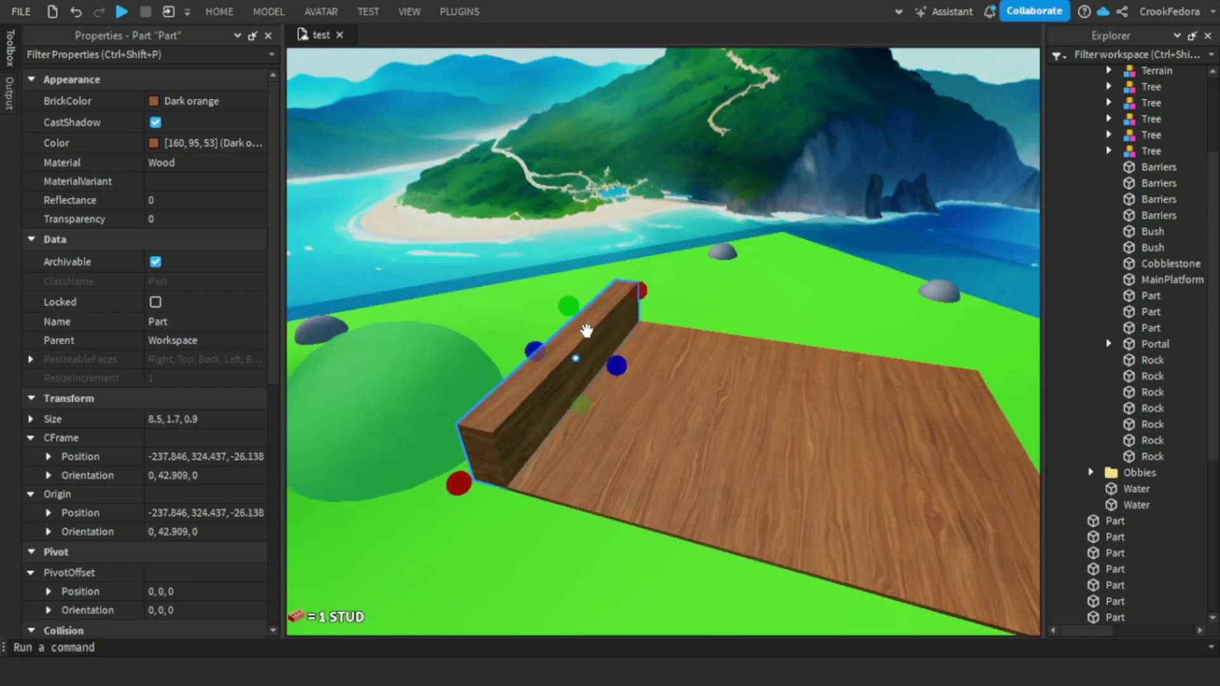
{"action": "key", "text": "ctrl+d"}
{"action": "key", "text": "ctrl+r"}
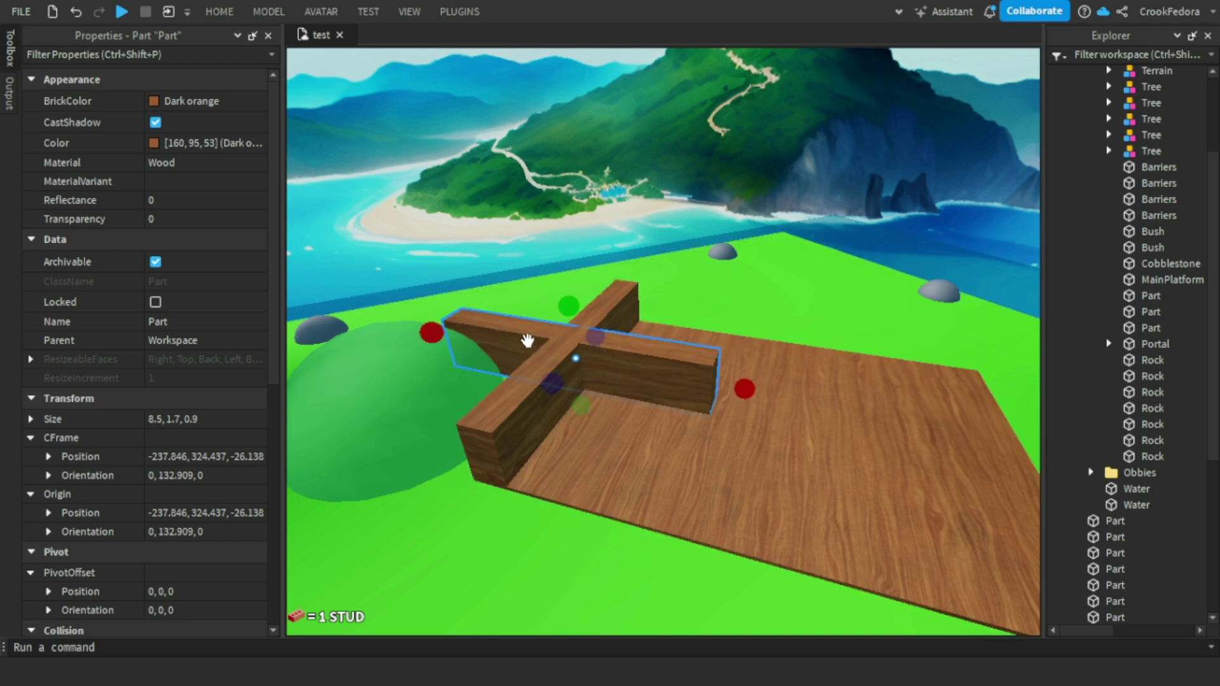
{"action": "right_click_drag", "start_coordinate": [531, 340], "coordinate": [520, 337]}
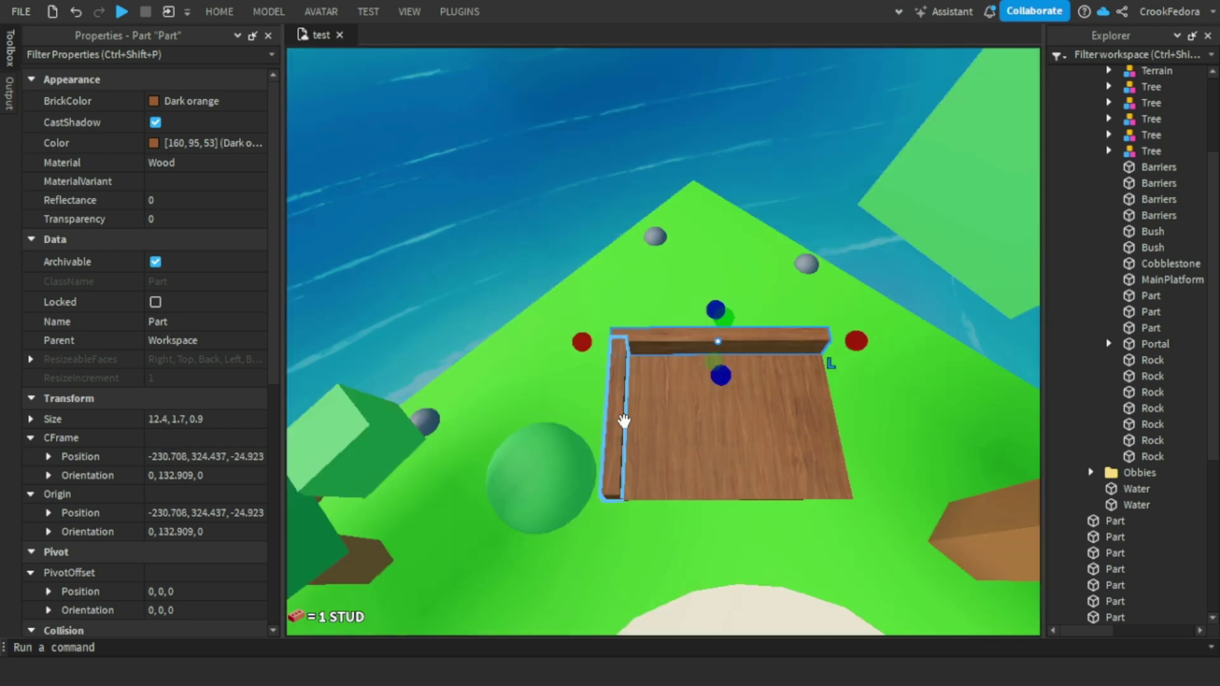
{"action": "left_click", "coordinate": [624, 420]}
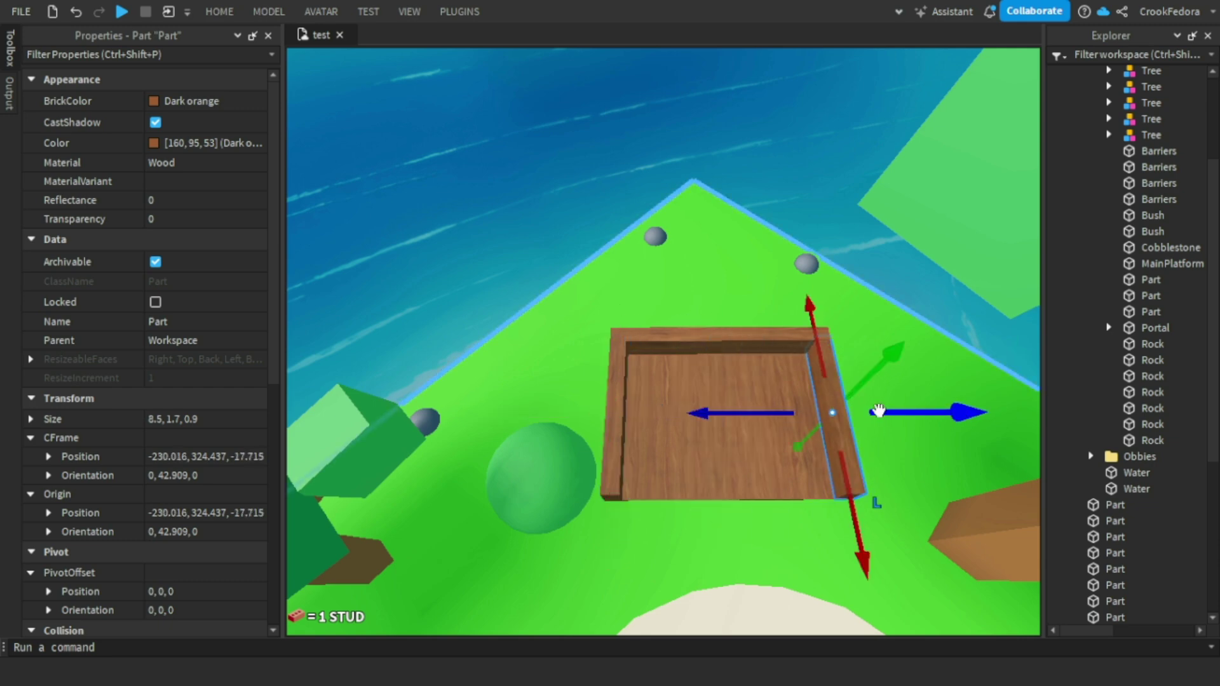
{"action": "left_click", "coordinate": [843, 213]}
Select the three wooden walls around the platform and set their BrickColor to Burnt Sienna
{"action": "key", "text": "d"}
{"action": "key", "text": "q"}
{"action": "right_click_drag", "start_coordinate": [814, 239], "coordinate": [817, 242]}
{"action": "left_click", "coordinate": [643, 413]}
{"action": "left_click", "coordinate": [803, 490], "text": "ctrl"}
{"action": "left_click", "coordinate": [368, 463], "text": "ctrl"}
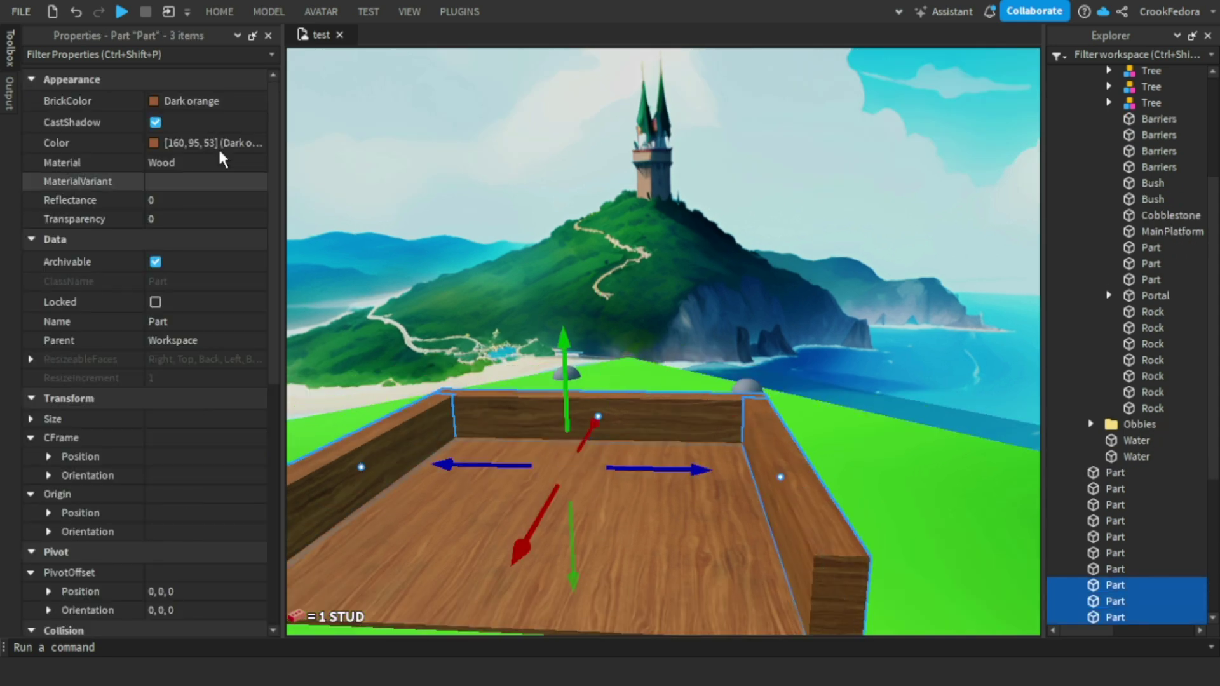
{"action": "left_click", "coordinate": [201, 105]}
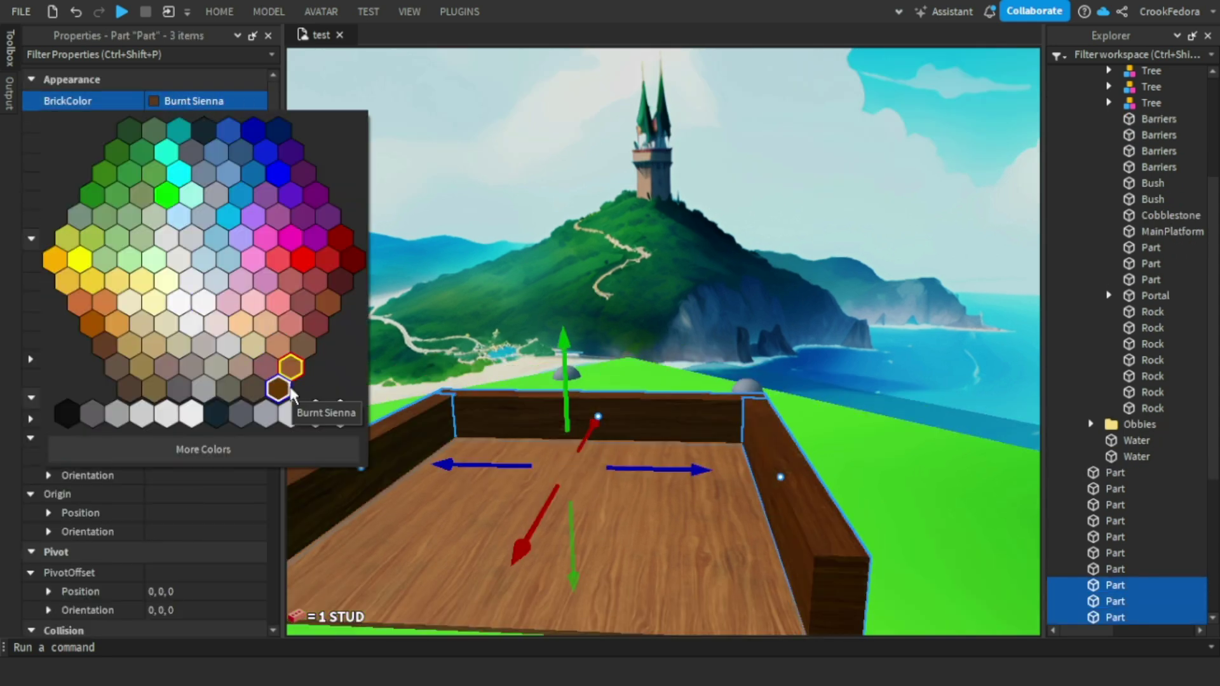
Apply Burnt Sienna as the BrickColor of the three selected wooden walls
{"action": "left_click", "coordinate": [279, 389]}
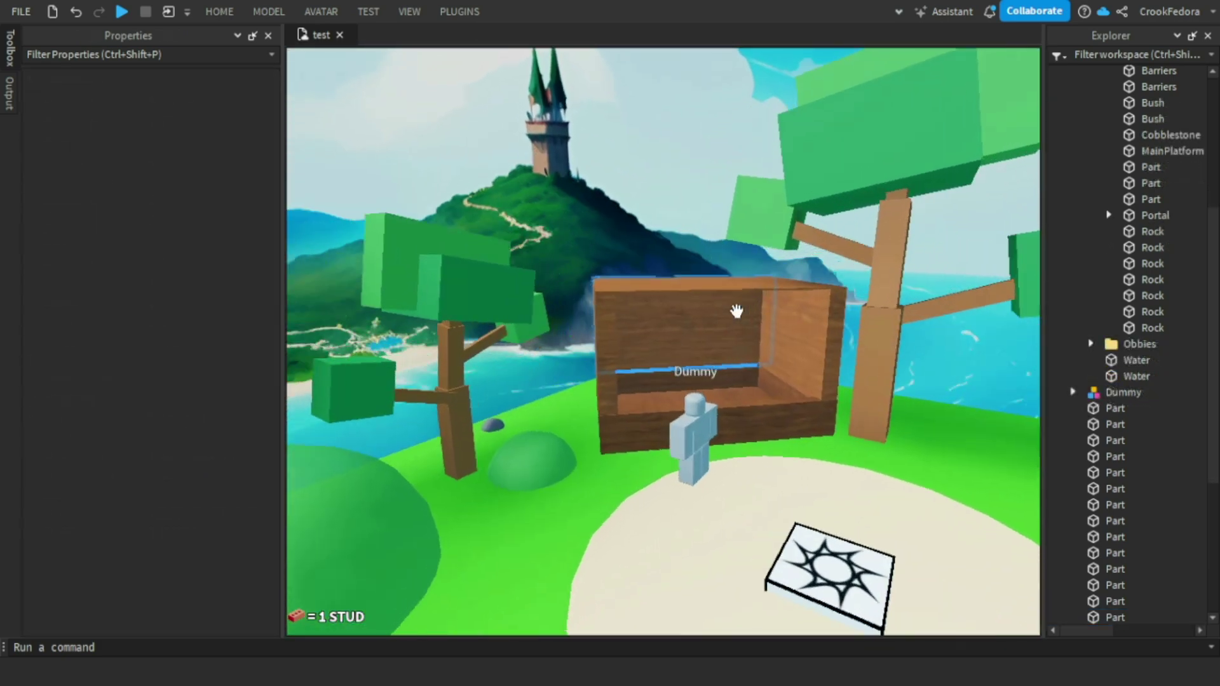
Duplicate the stand's roof part and scale the copy into a thin strip about 12 studs long along the roof's front edge
{"action": "scroll", "coordinate": [737, 311], "scroll_direction": "up", "scroll_amount": 4}
{"action": "left_click", "coordinate": [629, 223]}
{"action": "right_click_drag", "start_coordinate": [629, 223], "coordinate": [847, 271]}
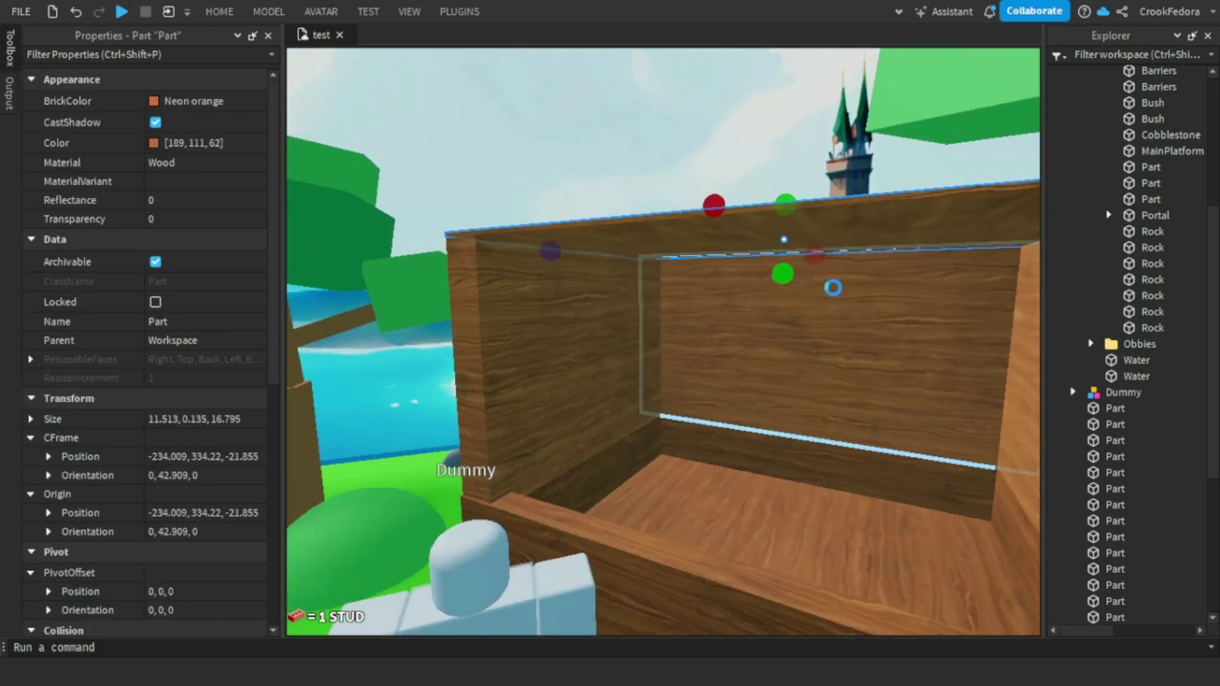
{"action": "right_click_drag", "start_coordinate": [606, 235], "coordinate": [635, 259]}
{"action": "key", "text": "e"}
{"action": "left_click_drag", "start_coordinate": [718, 223], "coordinate": [526, 459]}
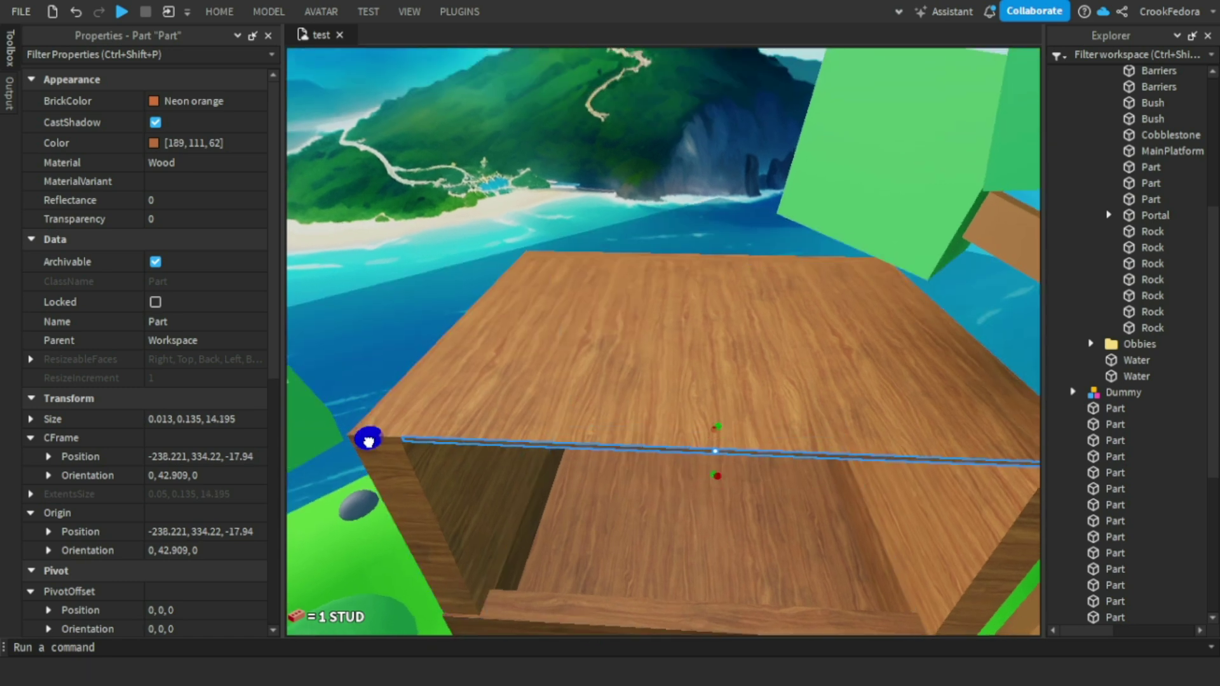
{"action": "key", "text": "q"}
{"action": "right_click_drag", "start_coordinate": [521, 458], "coordinate": [531, 445]}
Extend the thin strip downward to form a wooden sign board across the top of the stand's front opening
{"action": "left_click_drag", "start_coordinate": [660, 180], "coordinate": [660, 234]}
{"action": "right_click_drag", "start_coordinate": [660, 234], "coordinate": [665, 200]}
{"action": "key", "text": "s"}
{"action": "left_click", "coordinate": [620, 191]}
{"action": "key", "text": "w"}
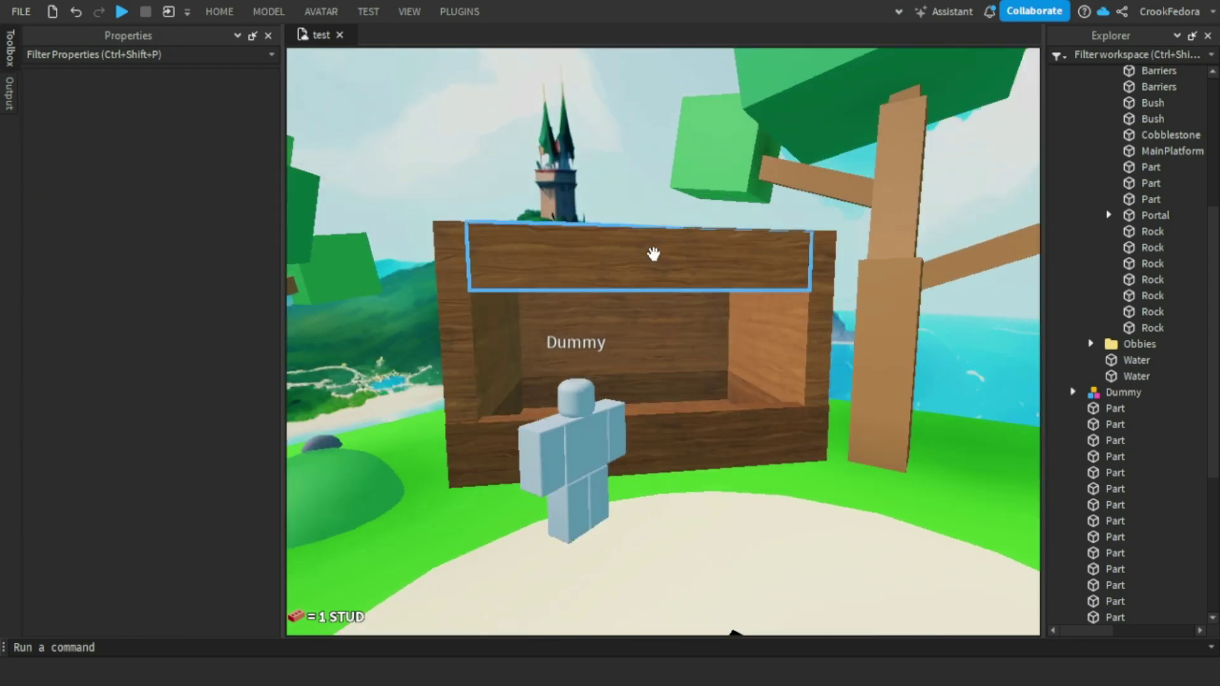
{"action": "right_click_drag", "start_coordinate": [655, 256], "coordinate": [651, 250]}
{"action": "key", "text": "w"}
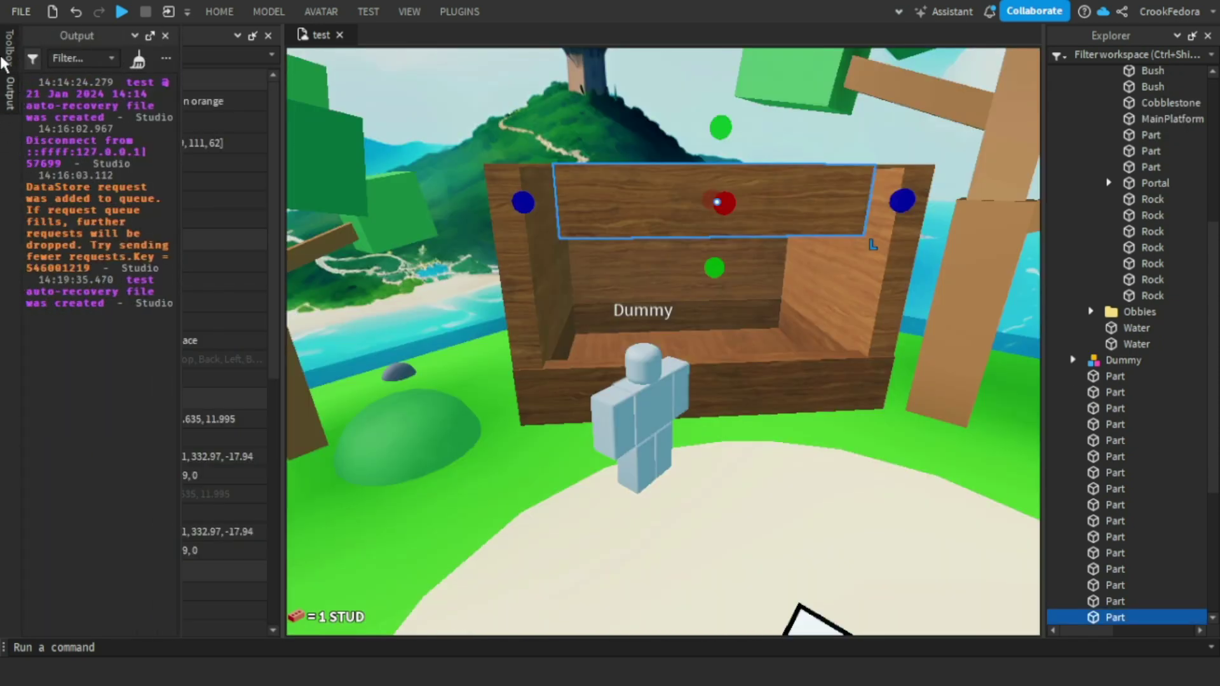
{"action": "mouse_move", "coordinate": [8, 58]}
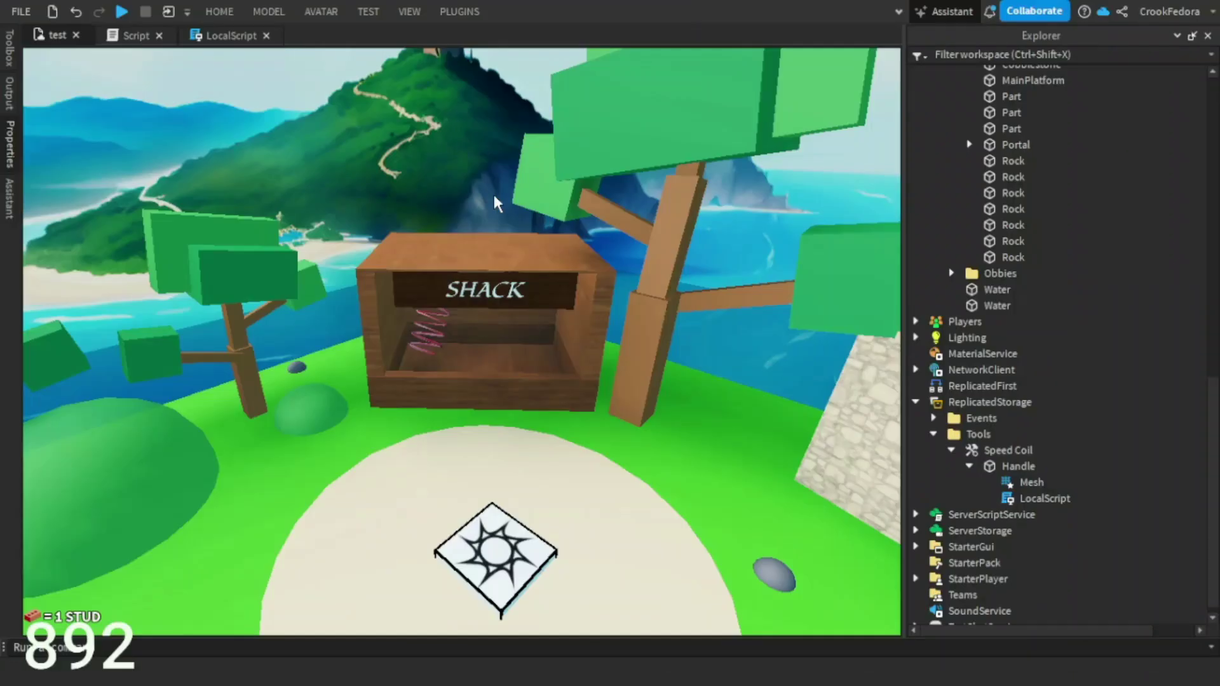
Inspect the SHACK stand and the Speed Coil displayed inside it from several angles
{"action": "scroll", "coordinate": [676, 374], "scroll_direction": "up", "scroll_amount": 8}
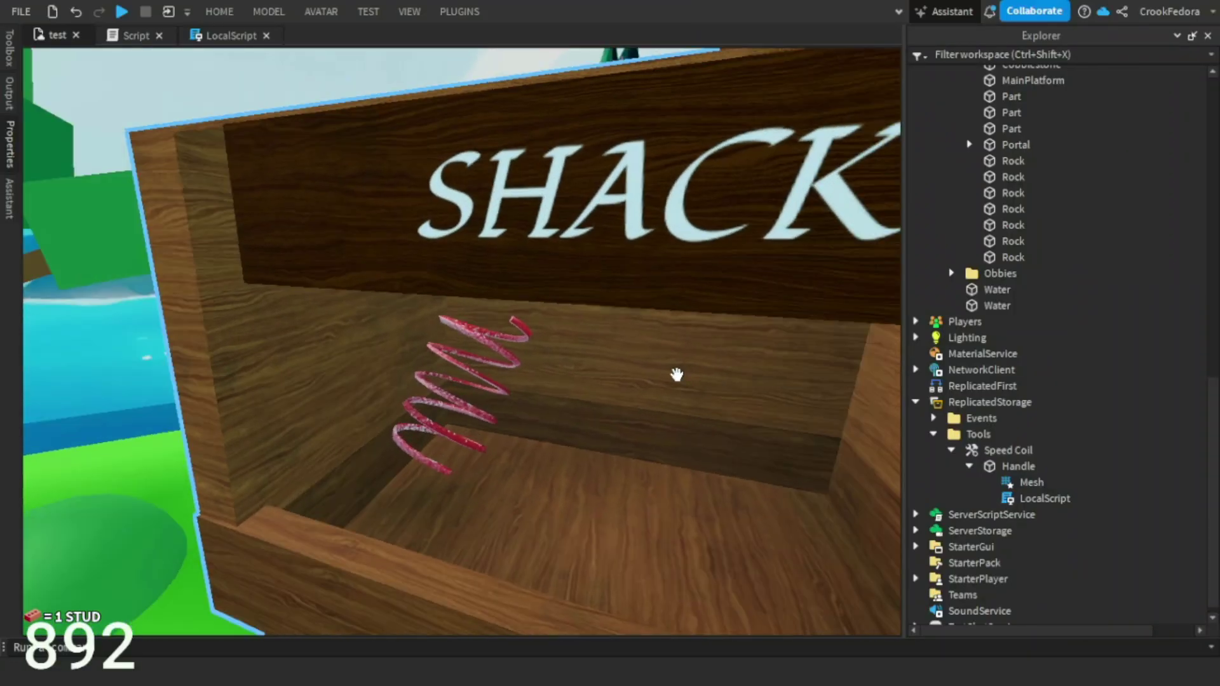
{"action": "key", "text": "d"}
{"action": "right_click_drag", "start_coordinate": [676, 375], "coordinate": [674, 351]}
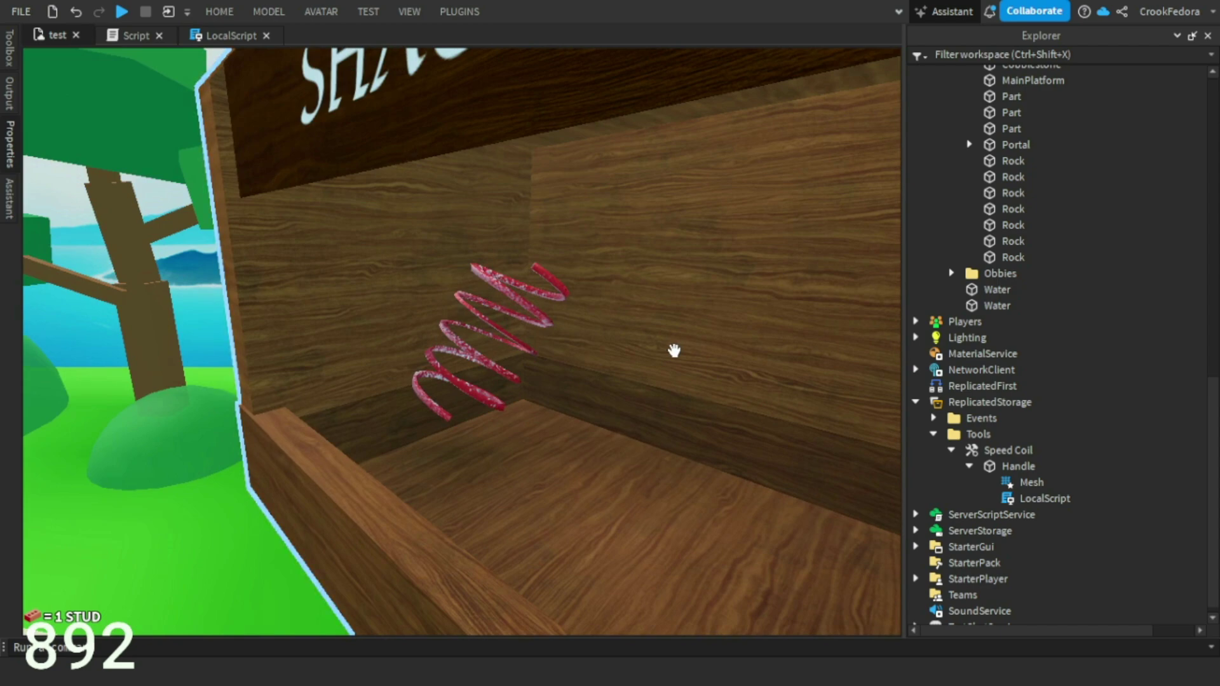
{"action": "key", "text": "s"}
{"action": "right_click_drag", "start_coordinate": [523, 337], "coordinate": [523, 335]}
{"action": "key", "text": "a"}
{"action": "scroll", "coordinate": [417, 255], "scroll_direction": "up", "scroll_amount": 2}
{"action": "right_click_drag", "start_coordinate": [417, 255], "coordinate": [416, 253]}
{"action": "scroll", "coordinate": [416, 252], "scroll_direction": "up", "scroll_amount": 1}
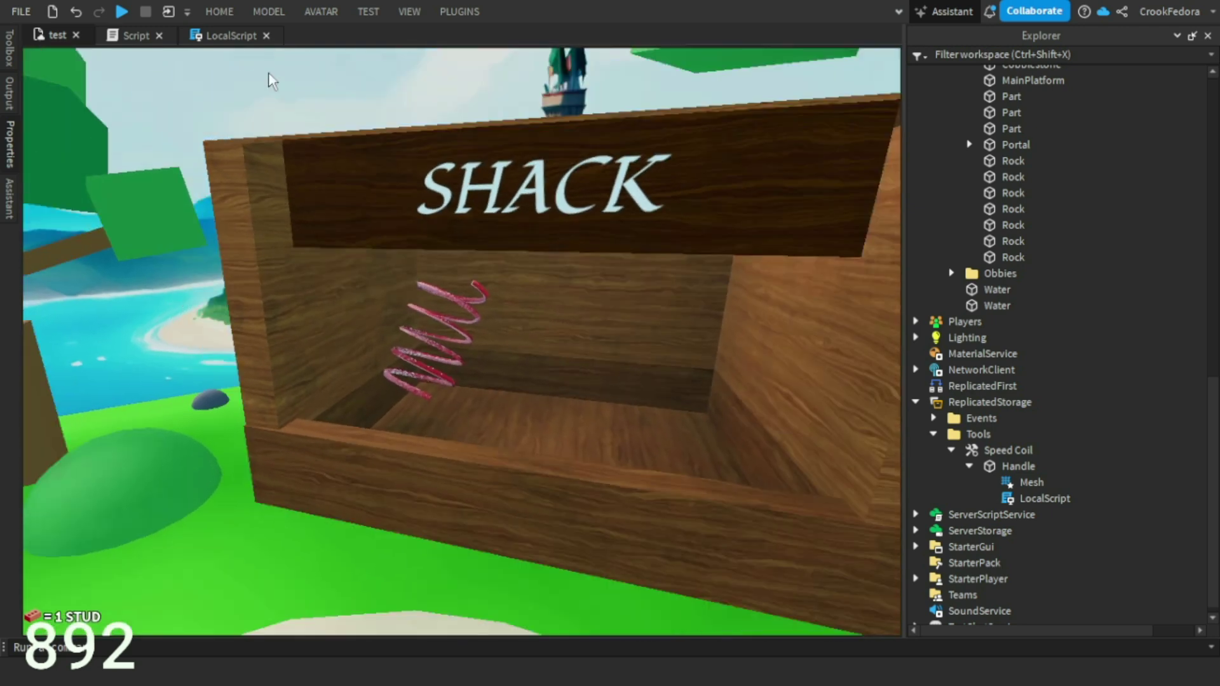
{"action": "scroll", "coordinate": [267, 76], "scroll_direction": "down", "scroll_amount": 1}
Start a playtest and pick up the Speed Coil at the shack using its equip prompt
{"action": "left_click", "coordinate": [205, 12]}
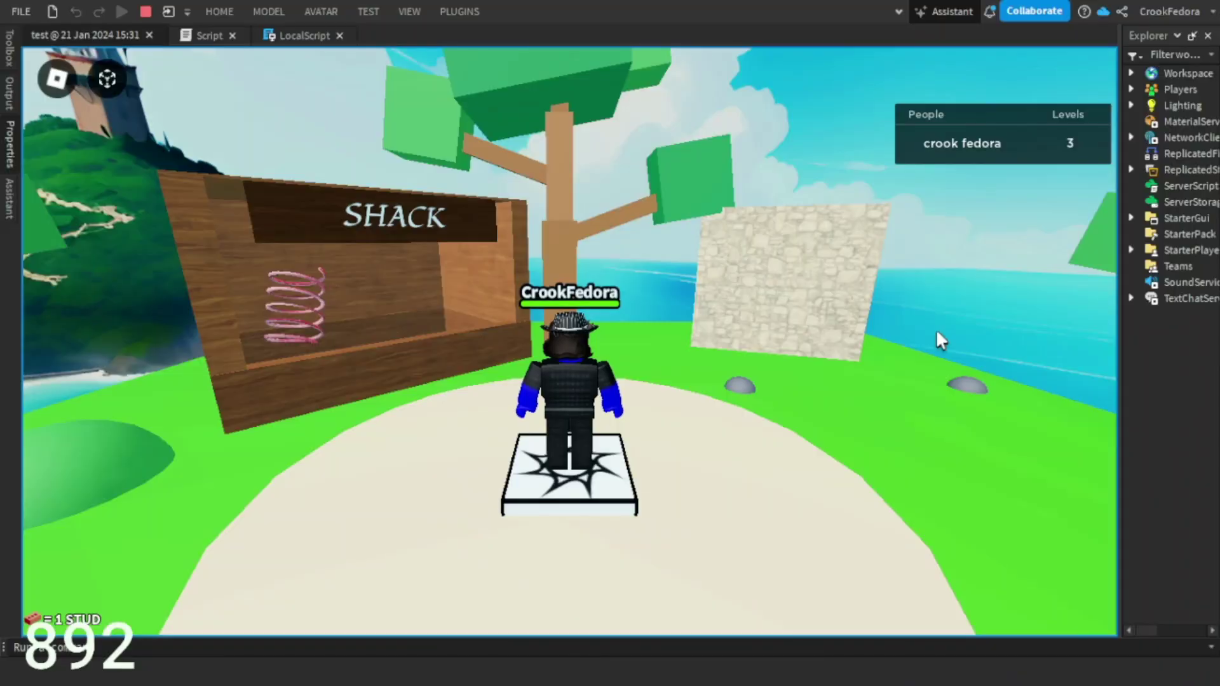
{"action": "right_click_drag", "start_coordinate": [802, 376], "coordinate": [802, 375]}
{"action": "key", "text": "w"}
{"action": "key", "text": "w"}
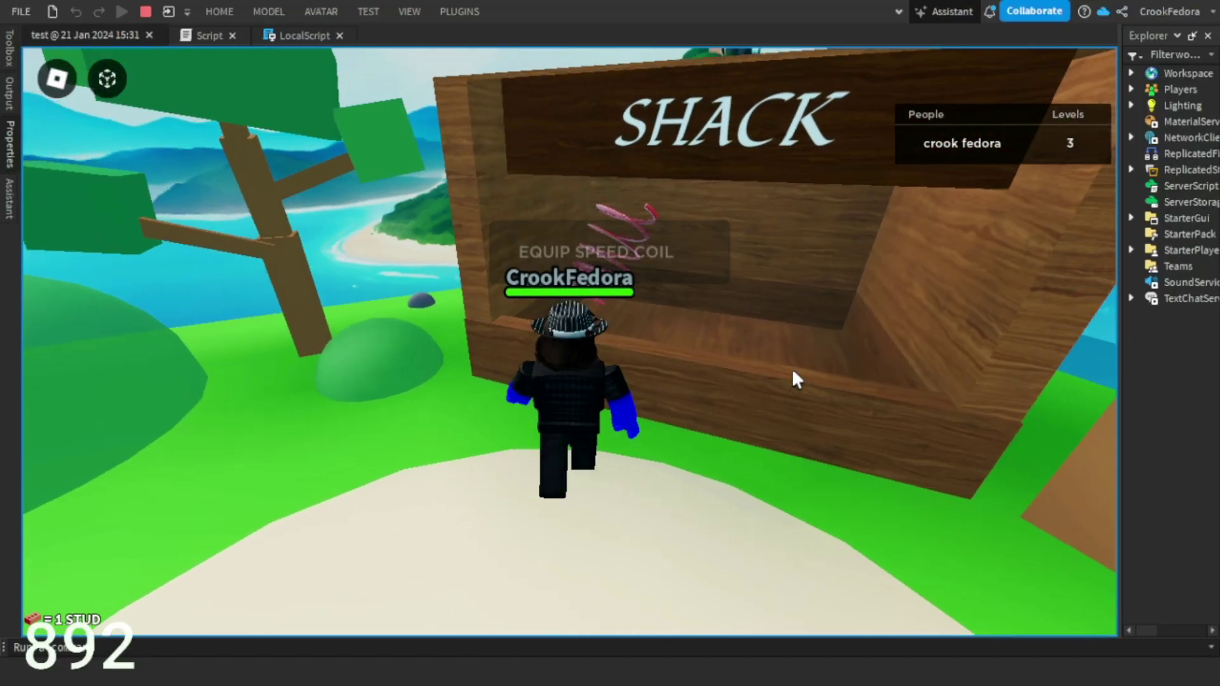
{"action": "key", "text": "w"}
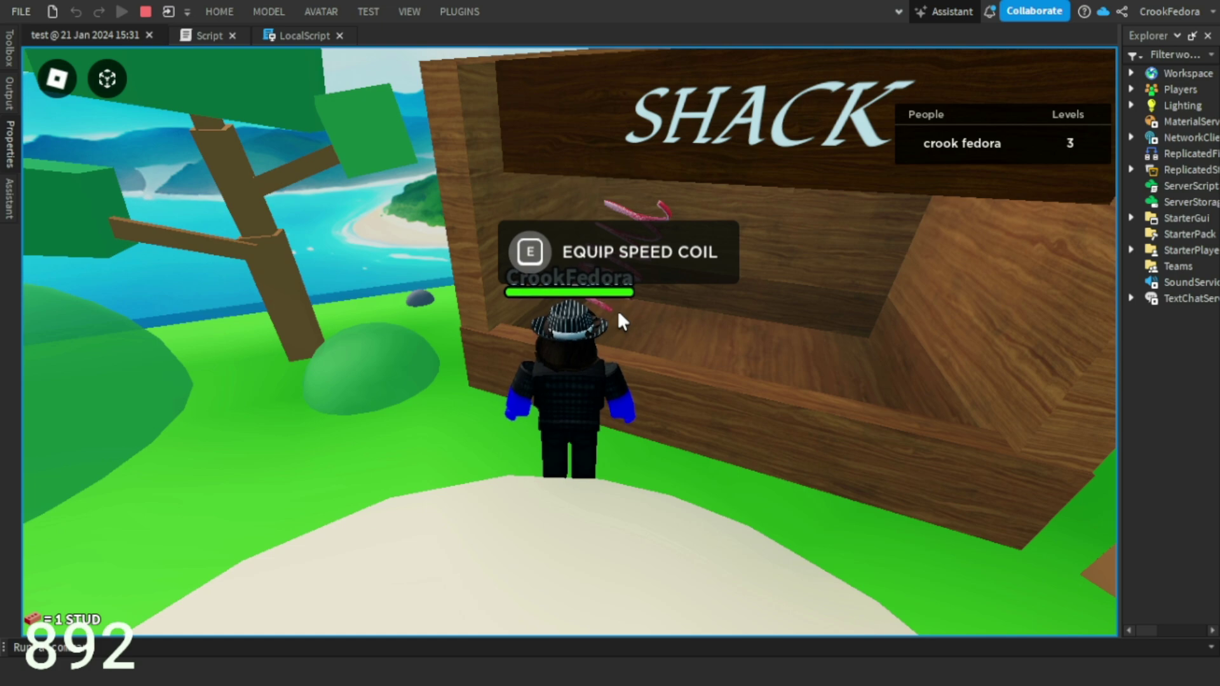
{"action": "key", "text": "e"}
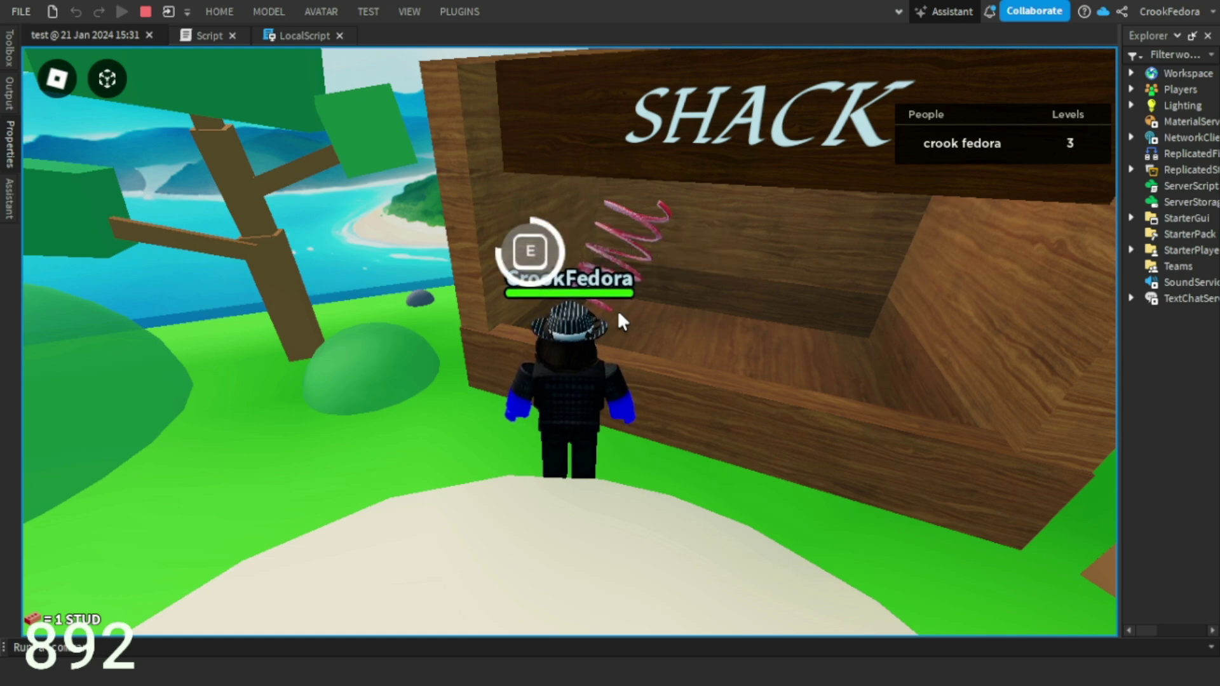
Equip the Speed Coil from the inventory and run with it around the spawn circle
{"action": "key", "text": "a"}
{"action": "key", "text": "s"}
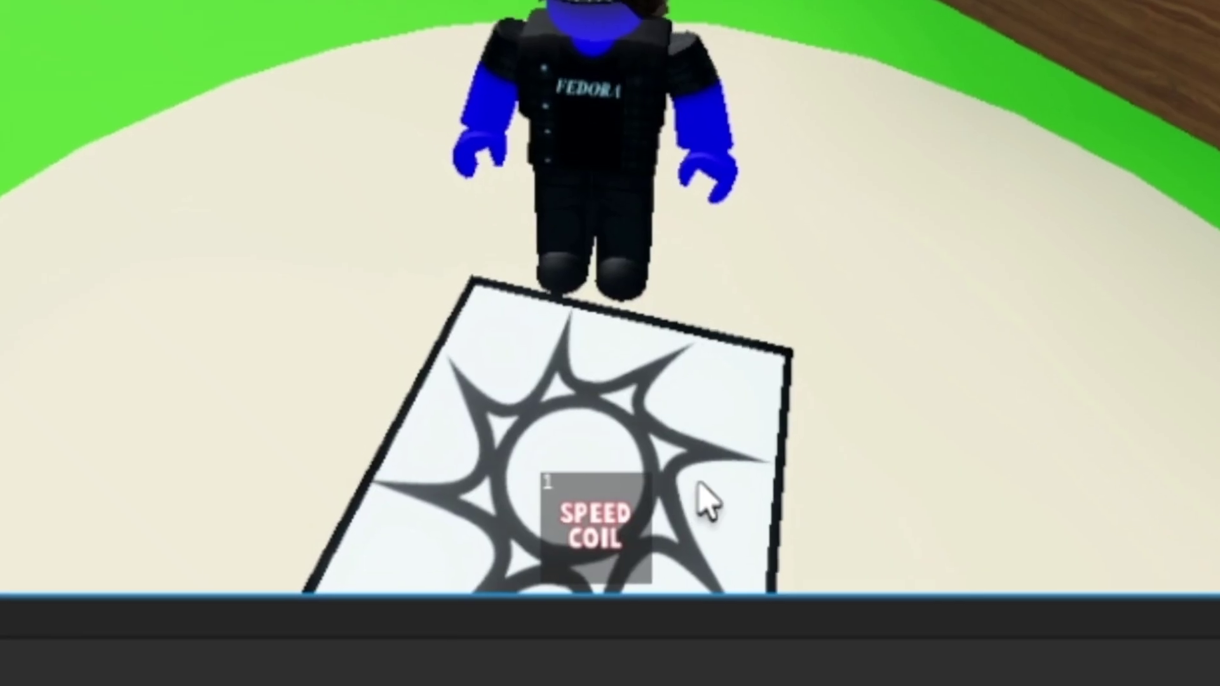
{"action": "key", "text": "w"}
{"action": "key", "text": "a"}
{"action": "left_click", "coordinate": [603, 528]}
{"action": "right_click_drag", "start_coordinate": [756, 154], "coordinate": [597, 153]}
{"action": "scroll", "coordinate": [684, 343], "scroll_direction": "down", "scroll_amount": 1}
{"action": "key", "text": "a"}
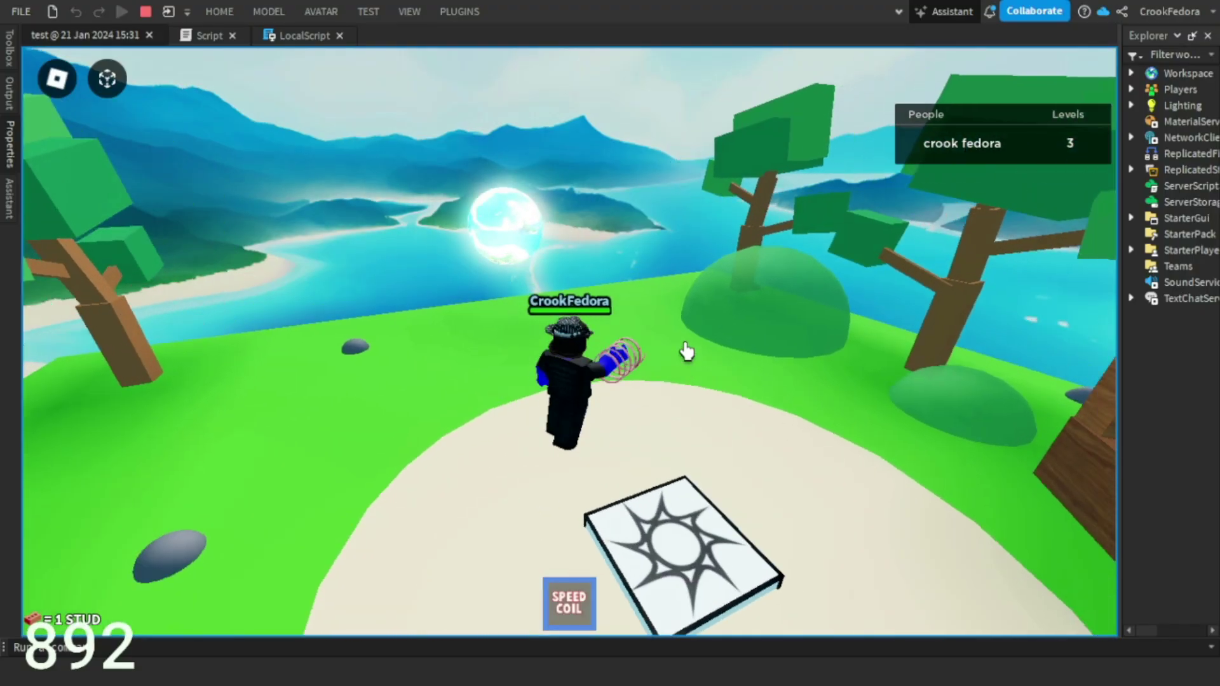
Run to the world selection area while holding the Speed Coil and enter the World 1 obby
{"action": "scroll", "coordinate": [686, 351], "scroll_direction": "down", "scroll_amount": 2}
{"action": "key", "text": "s"}
{"action": "scroll", "coordinate": [685, 352], "scroll_direction": "up", "scroll_amount": 2}
{"action": "key", "text": "w"}
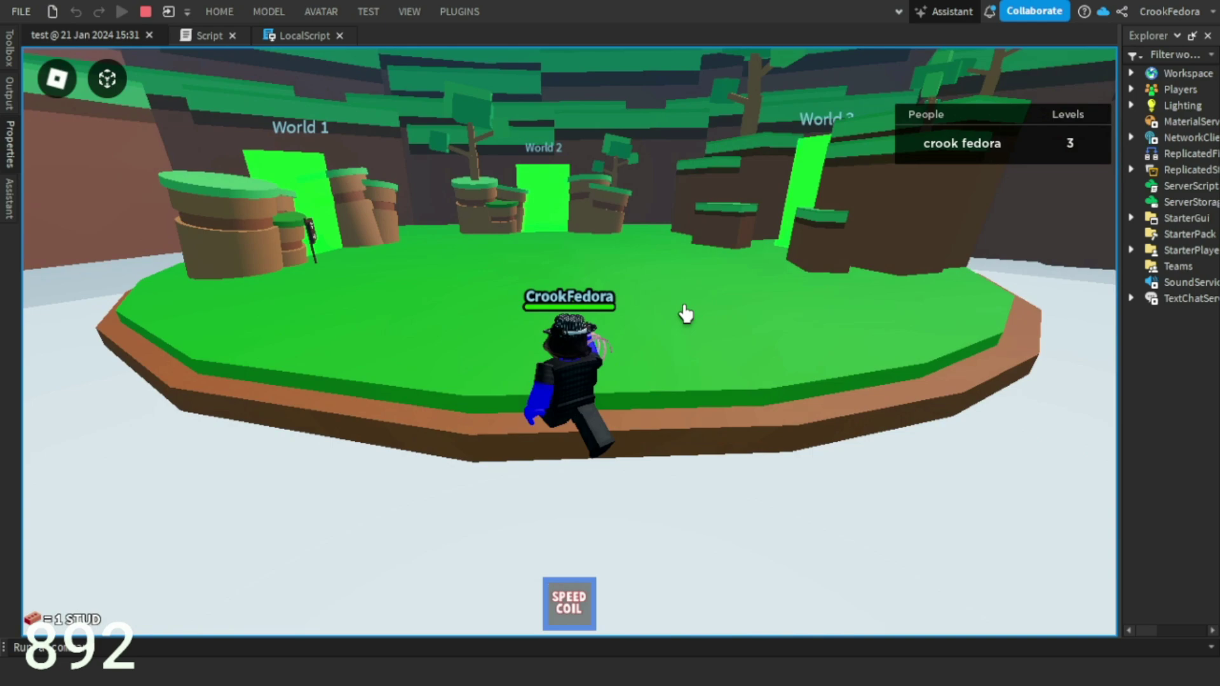
{"action": "key", "text": "w"}
{"action": "key", "text": "a"}
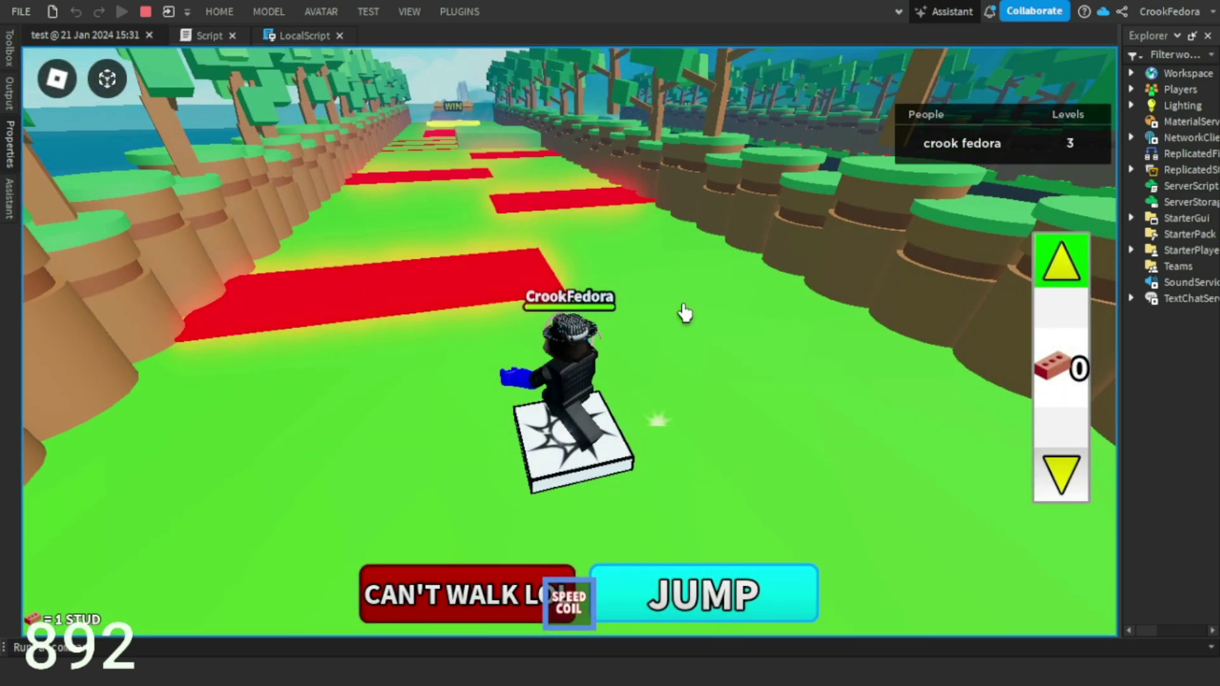
Put the Speed Coil away and test walking with 9 studs at the start of the obby course
{"action": "key", "text": "shift"}
{"action": "key", "text": "1"}
{"action": "key", "text": "shift"}
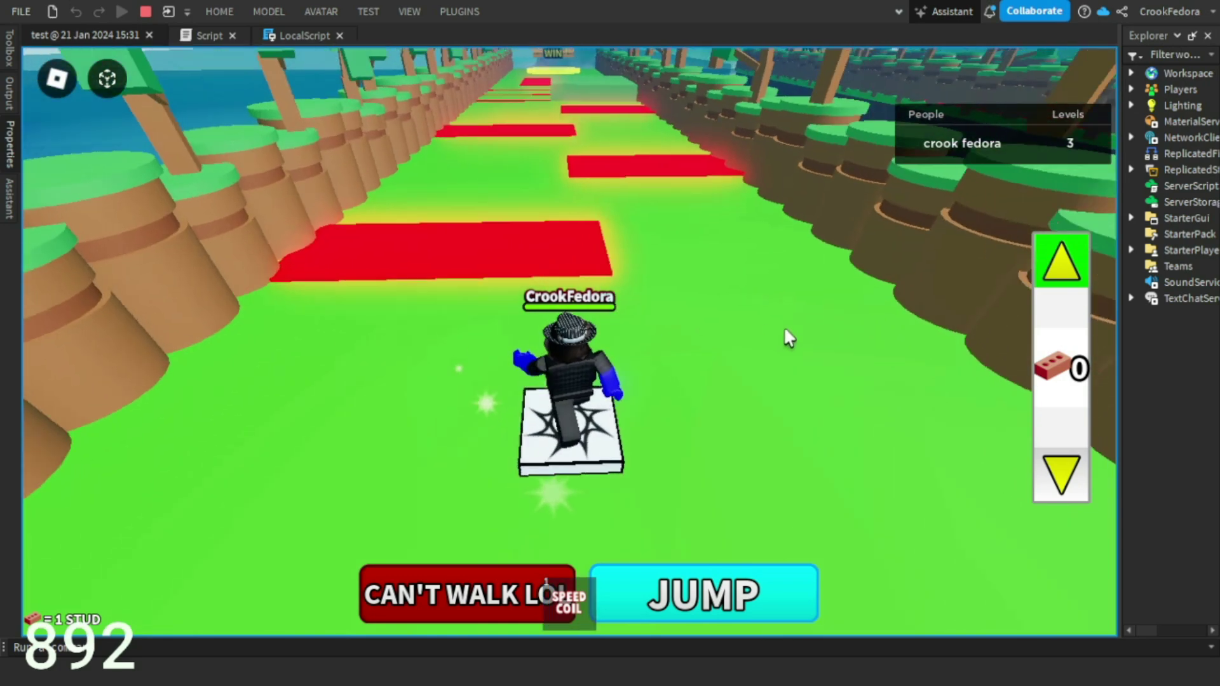
{"action": "key", "text": "shift"}
{"action": "key", "text": "shift"}
{"action": "left_click", "coordinate": [1073, 277]}
{"action": "left_click", "coordinate": [1075, 275]}
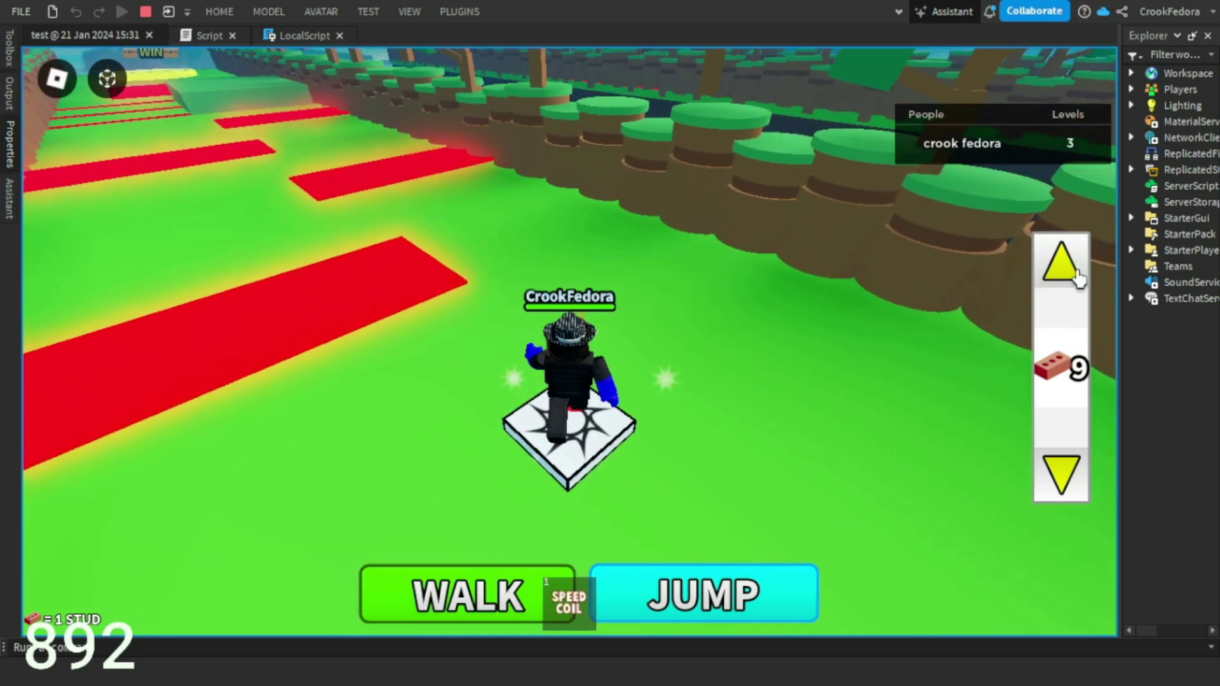
{"action": "left_click", "coordinate": [416, 597]}
{"action": "key", "text": "shift"}
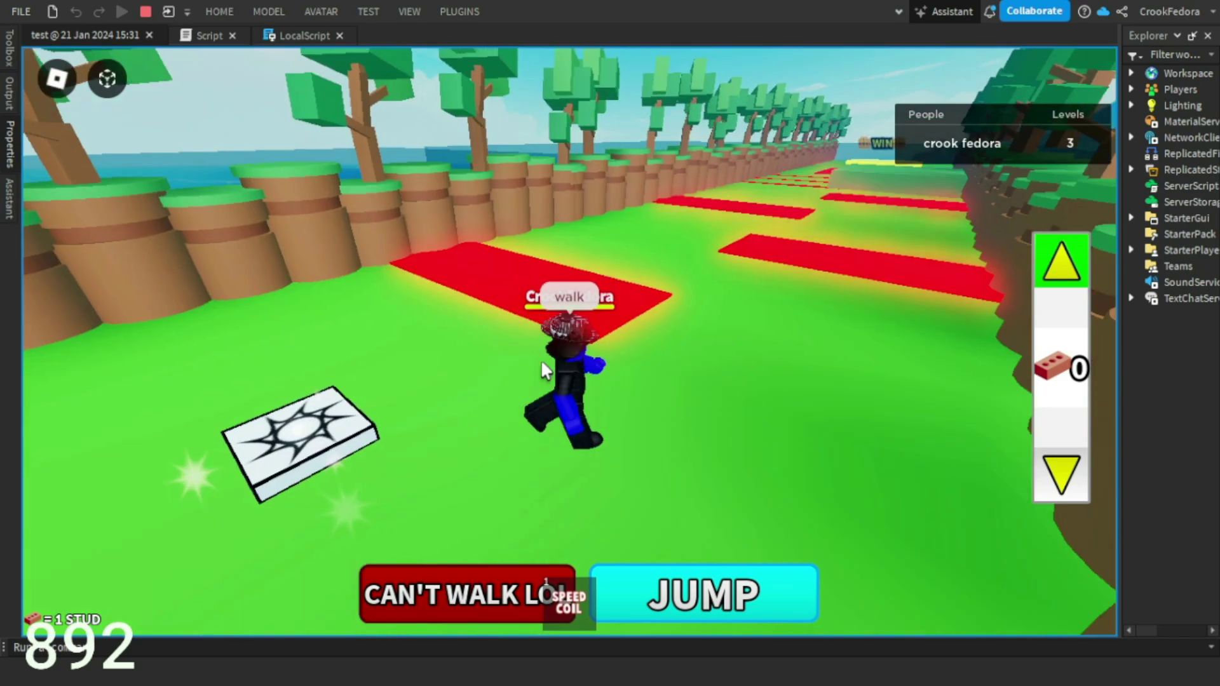
Test walking between the wide red hazard strips with the Speed Coil equipped and 13 studs per move
{"action": "key", "text": "shift"}
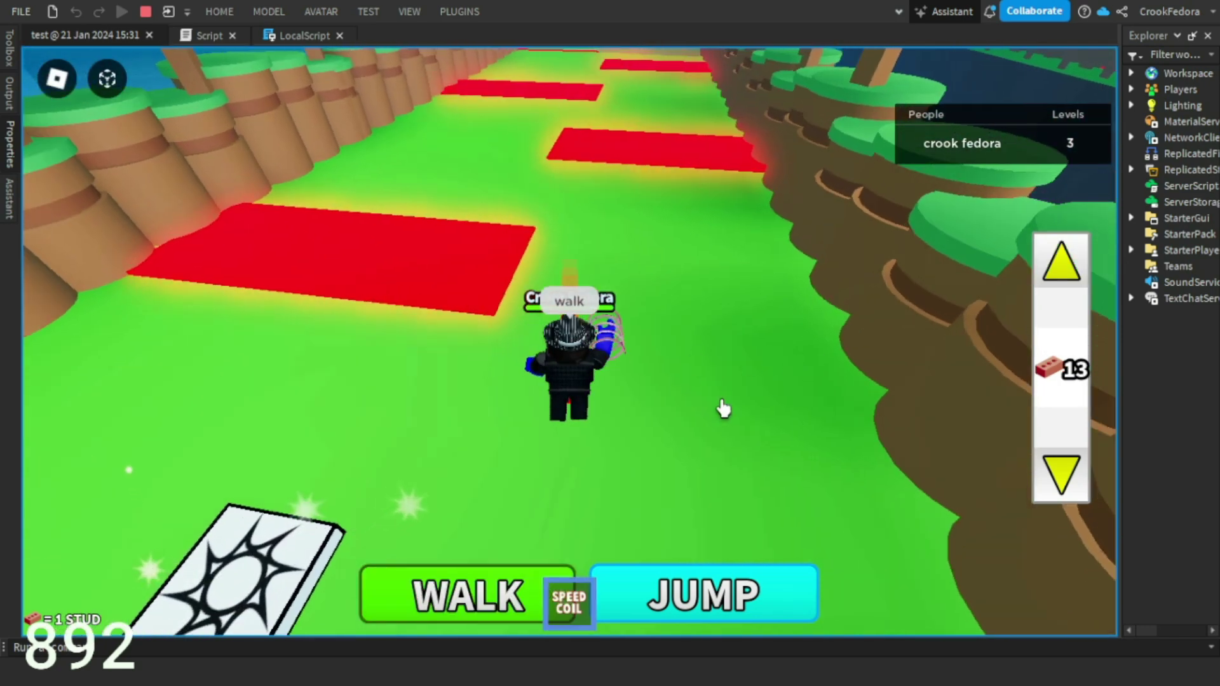
{"action": "left_click", "coordinate": [465, 590]}
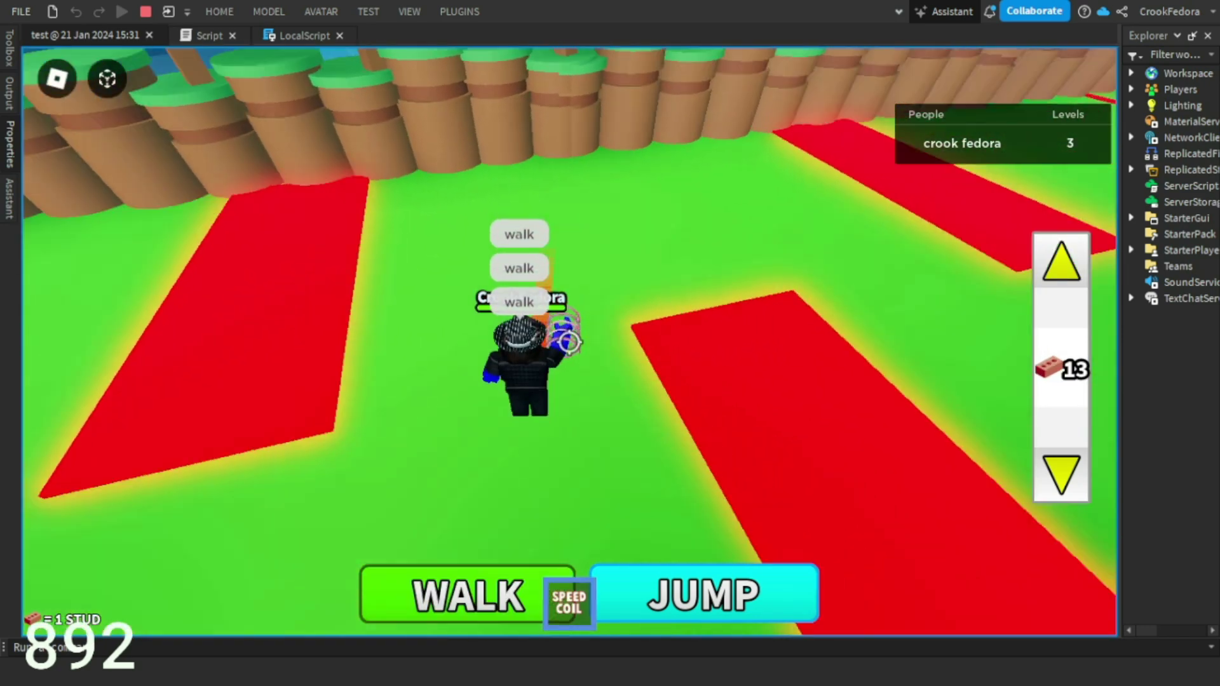
{"action": "left_click", "coordinate": [476, 607]}
{"action": "left_click", "coordinate": [454, 610]}
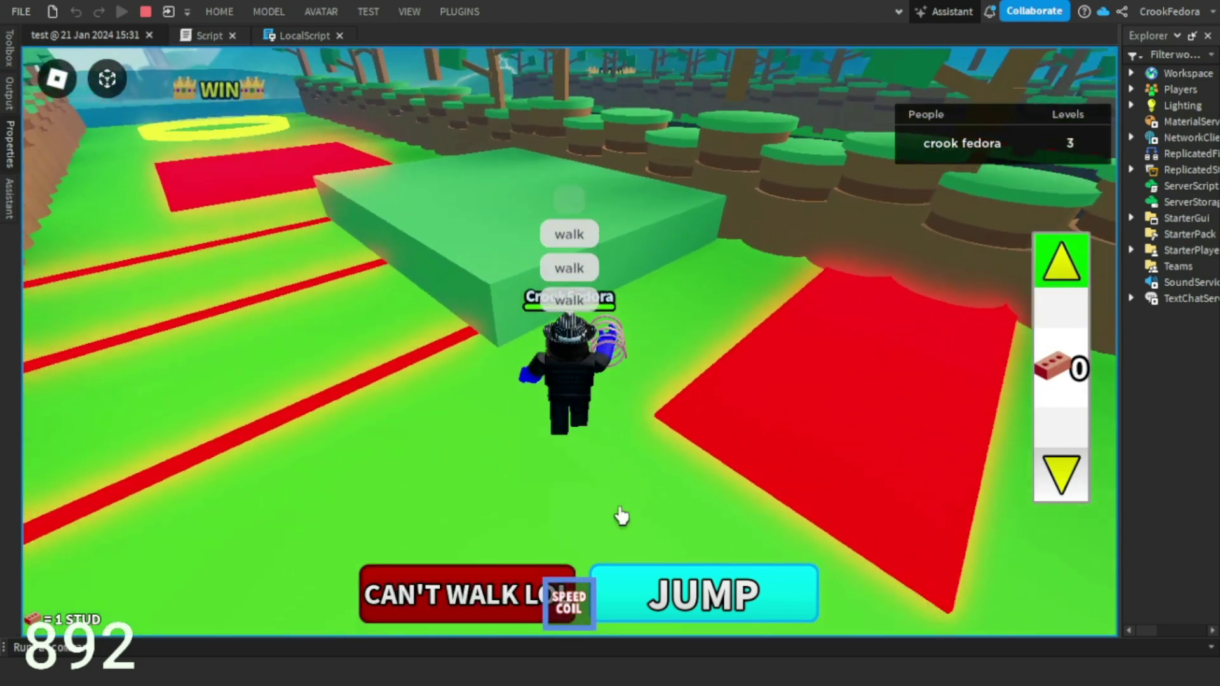
Walk the character across the thin red strips beside the large green block with the Speed Coil, using 13 studs per move
{"action": "key", "text": "shift"}
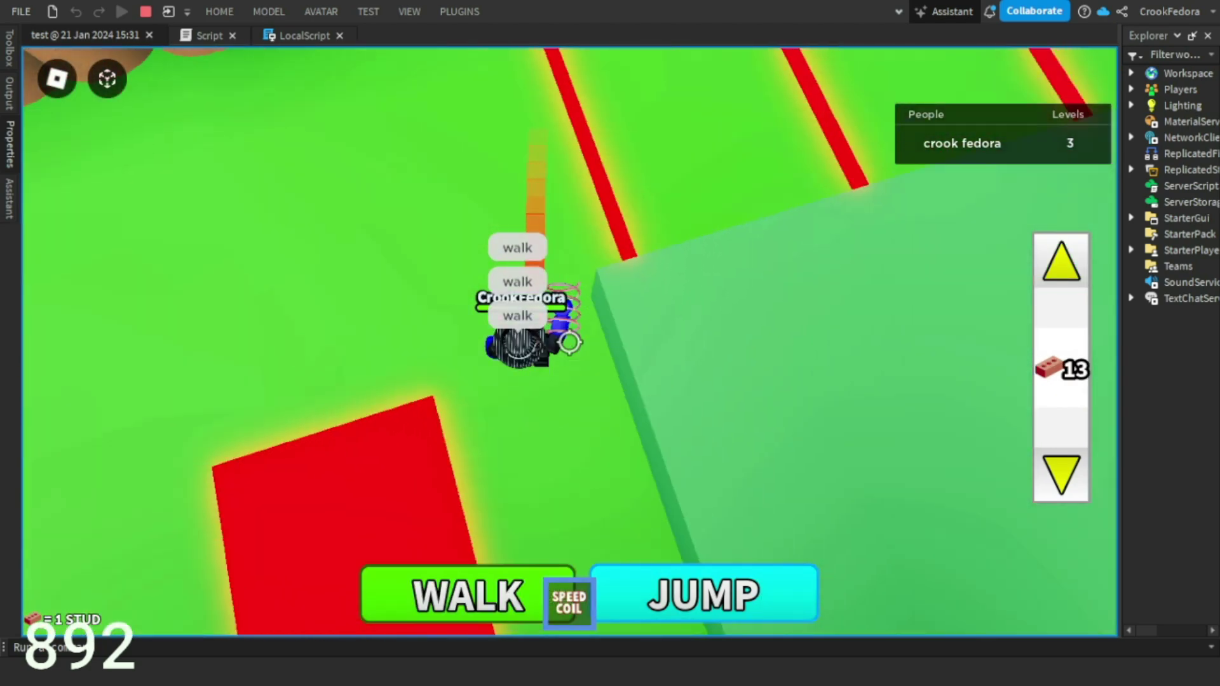
{"action": "key", "text": "shift"}
{"action": "left_click", "coordinate": [456, 582]}
{"action": "key", "text": "shift"}
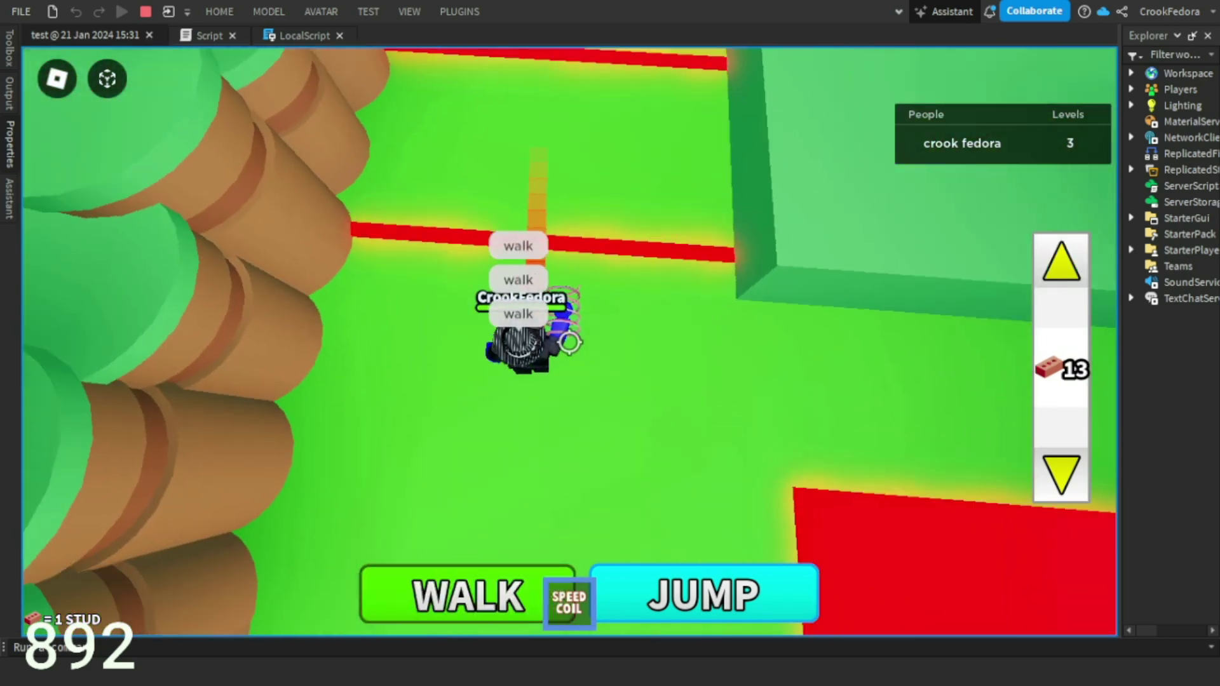
{"action": "key", "text": "shift"}
{"action": "left_click", "coordinate": [460, 609]}
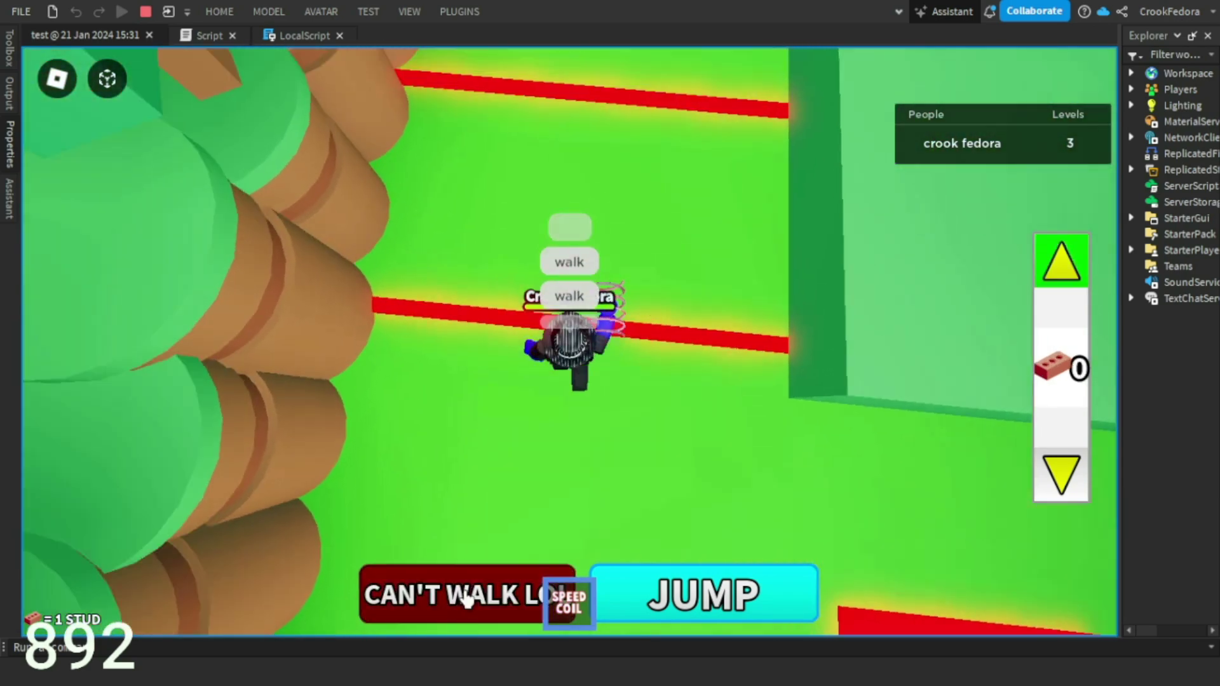
{"action": "key", "text": "shift"}
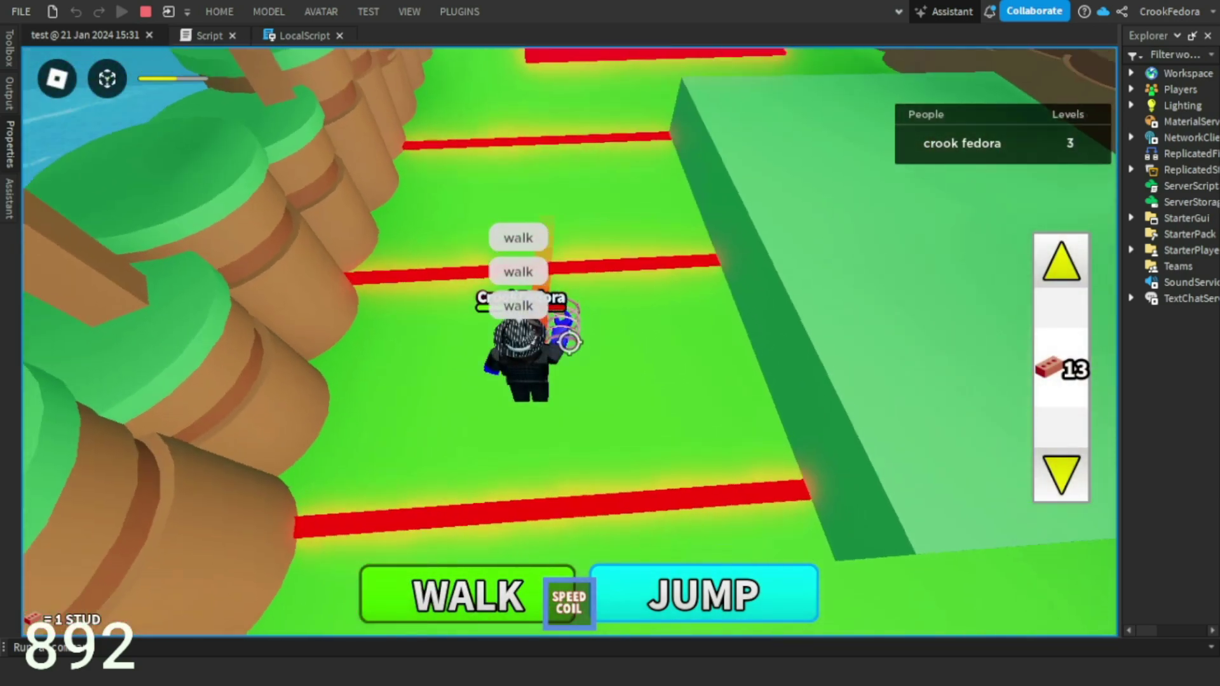
{"action": "key", "text": "shift"}
{"action": "left_click", "coordinate": [521, 579]}
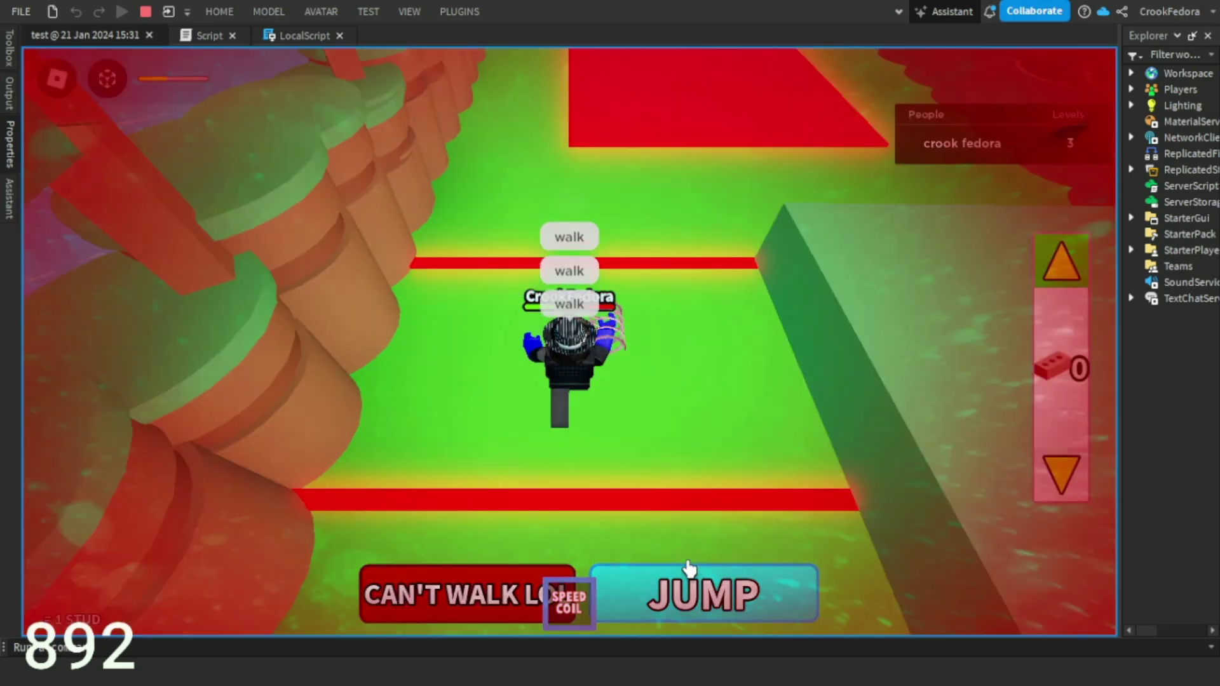